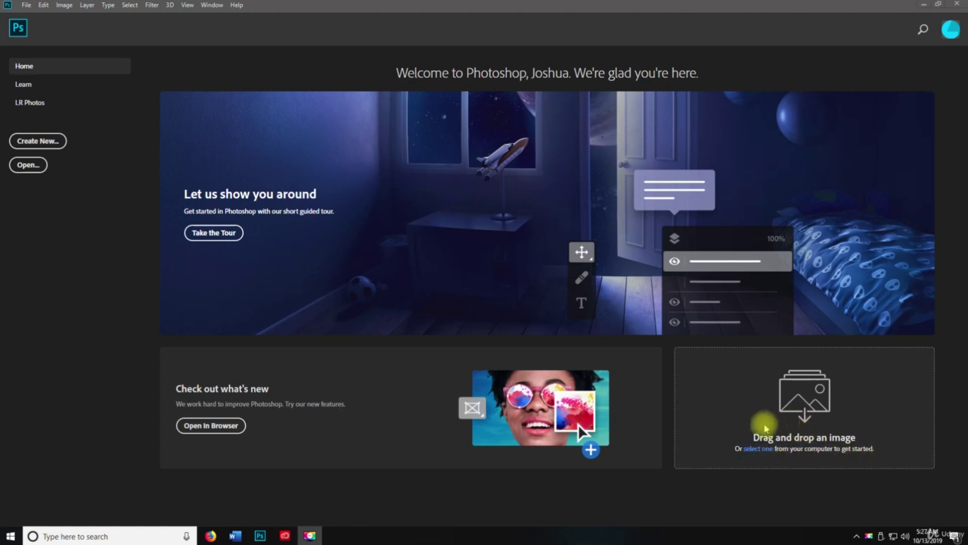
# Open the Learn page and look through its hands-on tutorials and web tutorials.
pyautogui.press('space')
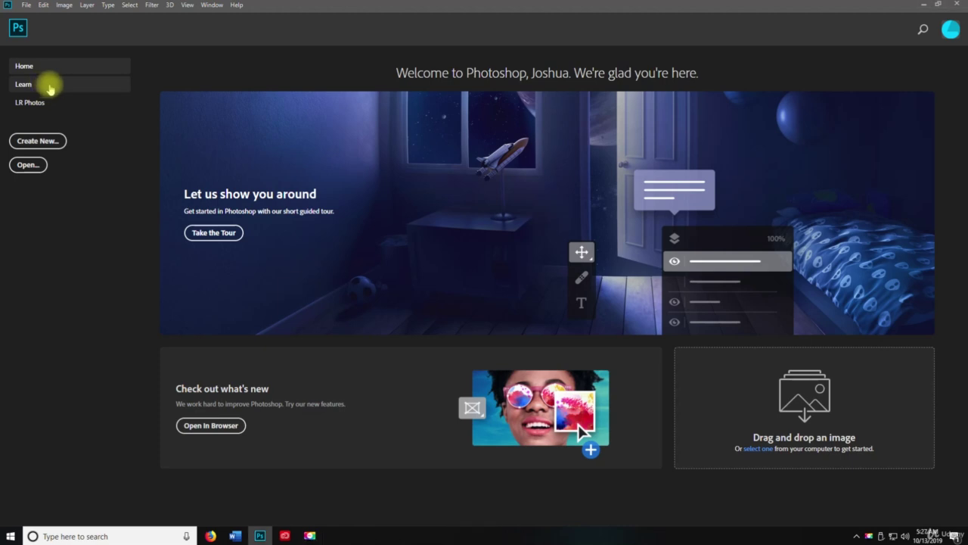
pyautogui.click(45, 85)
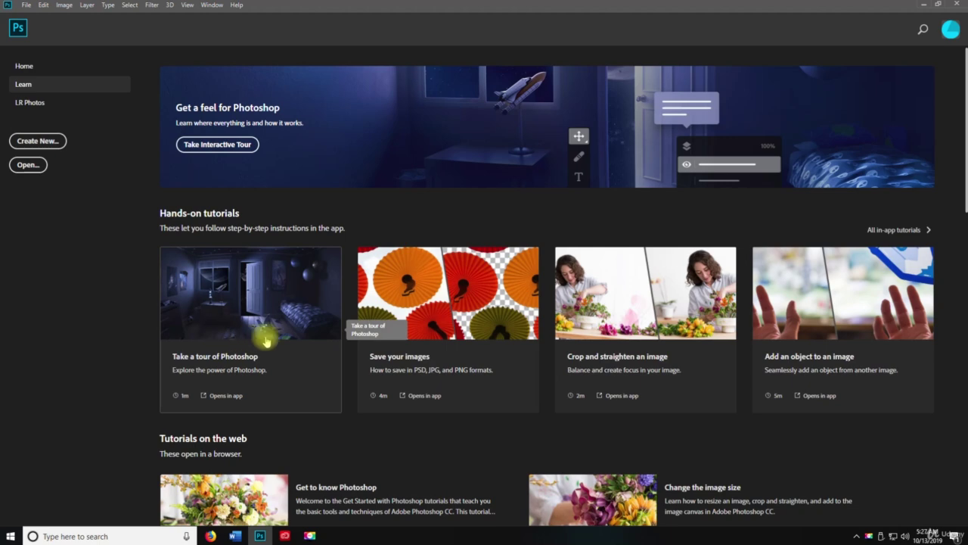
pyautogui.scroll(-3, 387, 310)
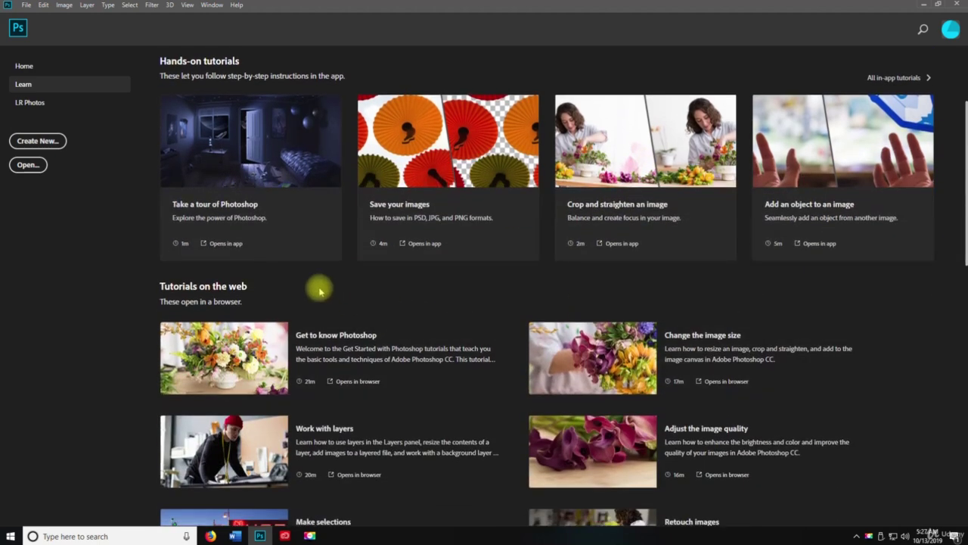
pyautogui.scroll(2, 522, 278)
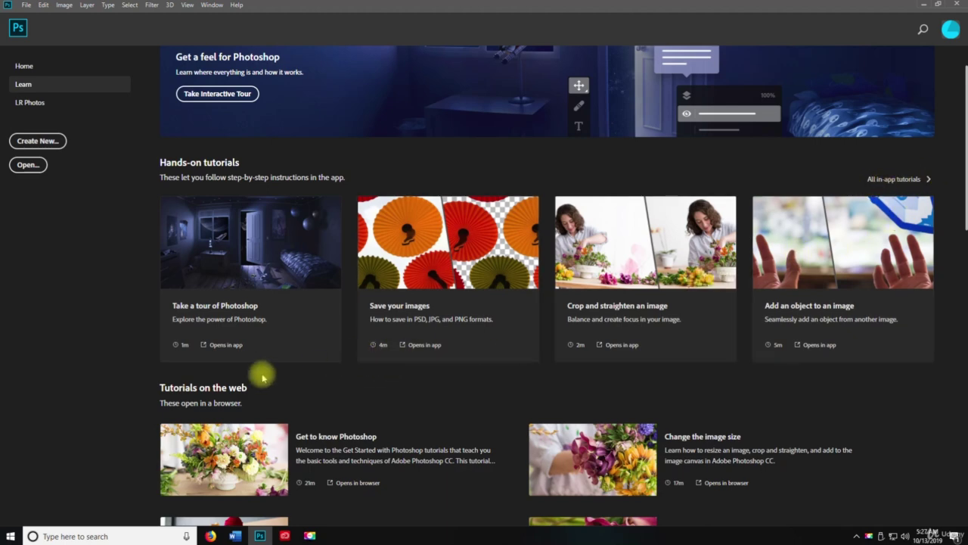
pyautogui.scroll(-5, 169, 388)
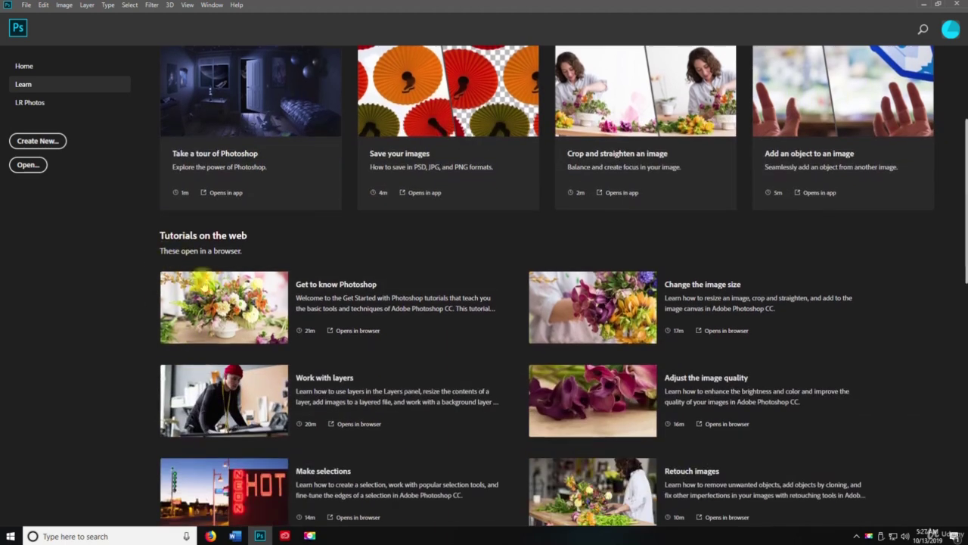
pyautogui.scroll(-3, 820, 388)
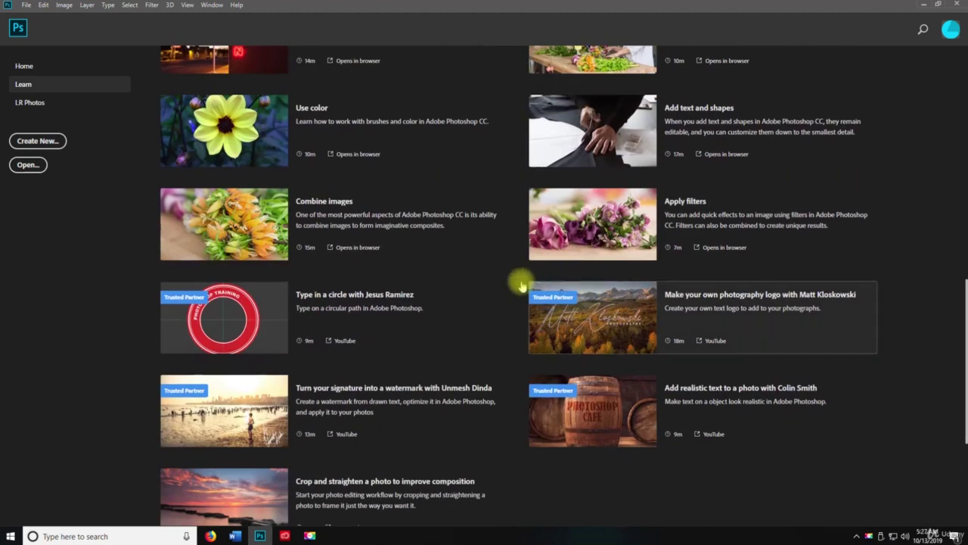
pyautogui.scroll(-4, 428, 310)
pyautogui.scroll(7, 424, 310)
pyautogui.scroll(6, 424, 309)
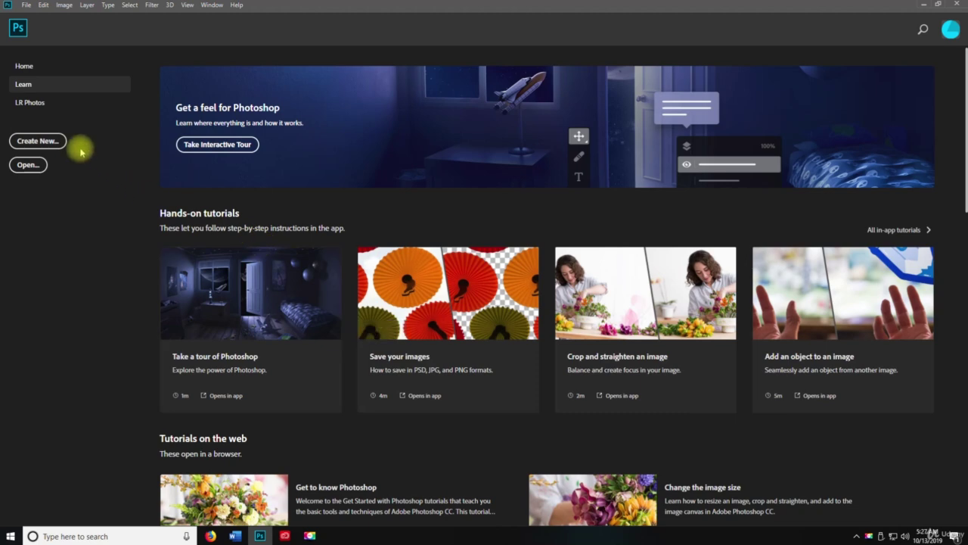
# View the LR Photos page from the home screen, and check the search page before exiting it.
pyautogui.click(29, 105)
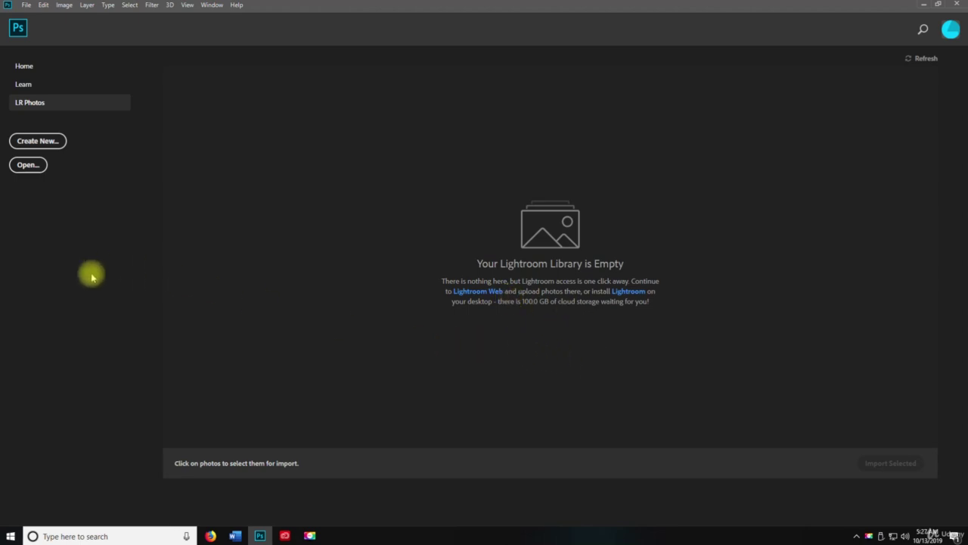
pyautogui.click(32, 70)
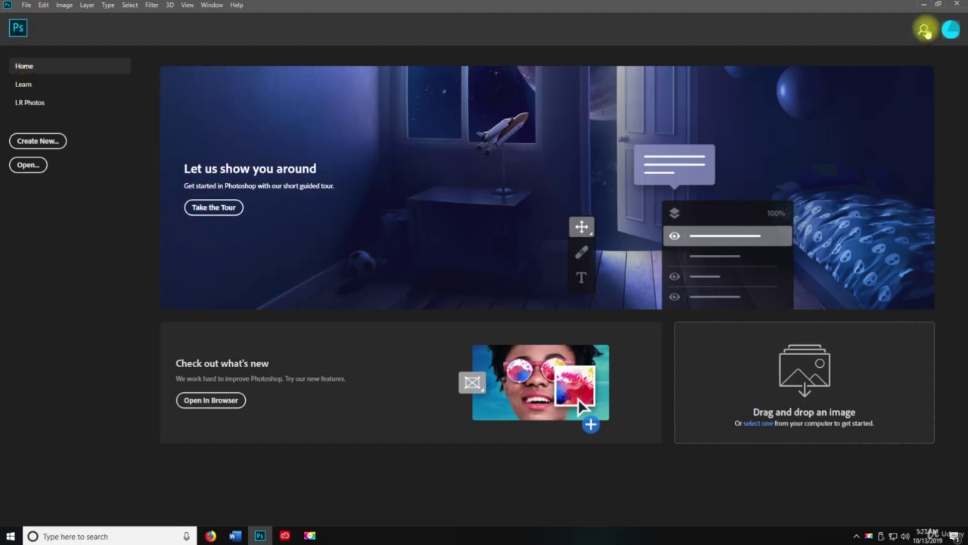
pyautogui.click(924, 30)
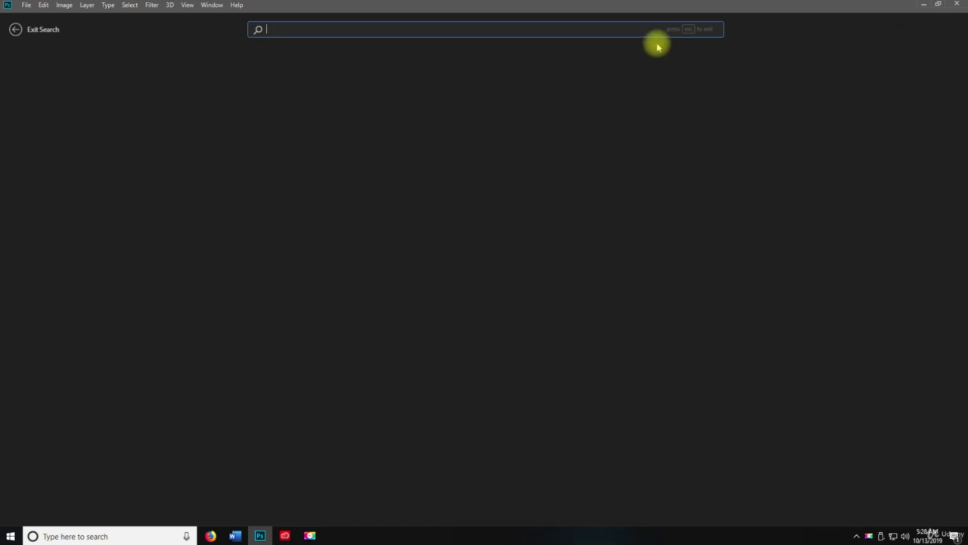
pyautogui.click(43, 30)
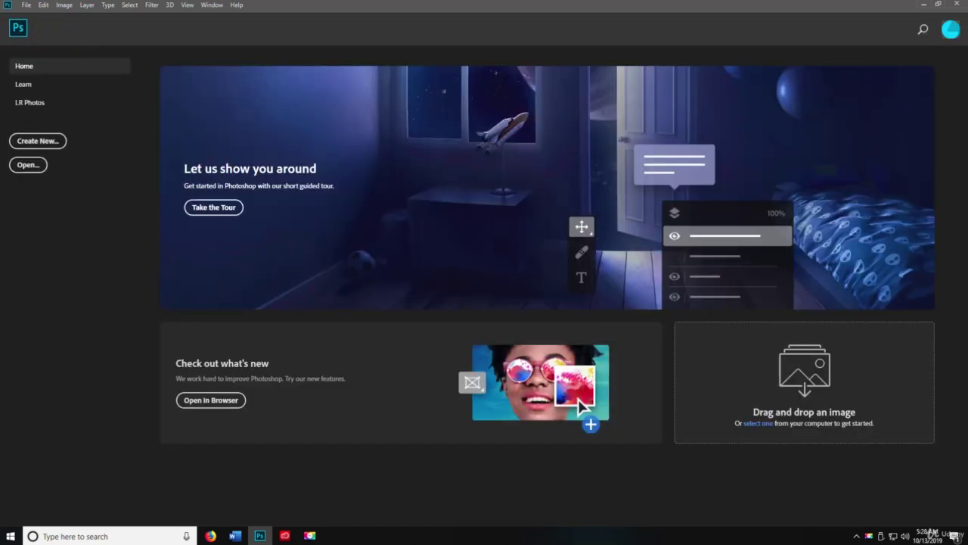
# View the Adobe account page in the browser, and close it to return to Photoshop's home screen.
pyautogui.click(951, 31)
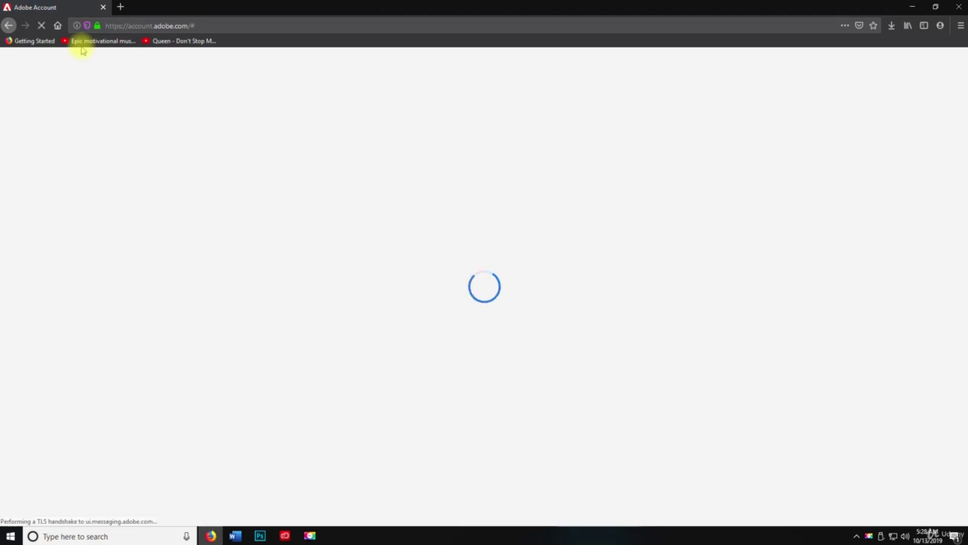
pyautogui.click(102, 9)
pyautogui.press('space')
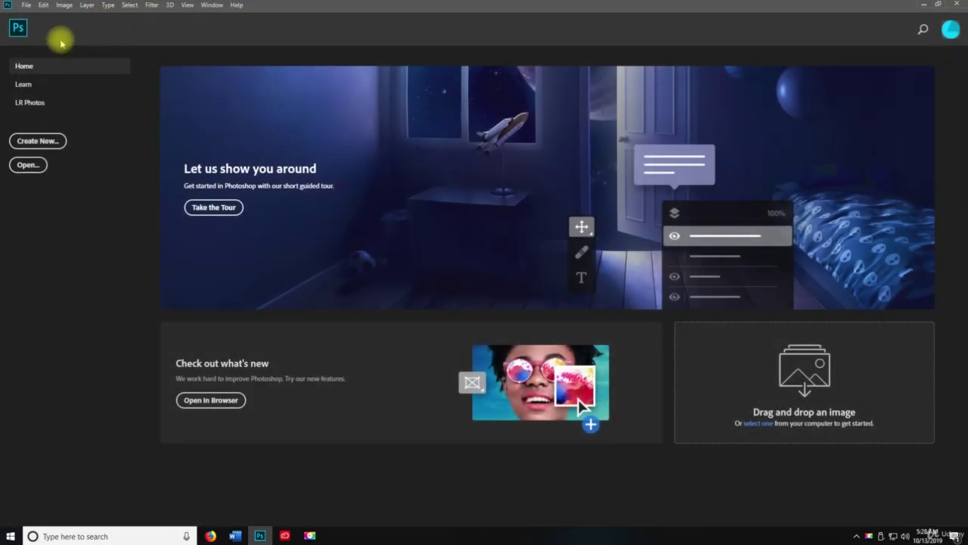
# Create a new document with the Default Photoshop Size preset, 7 x 5 inches at 300 pixels/inch, in RGB Color with a white background.
pyautogui.click(26, 5)
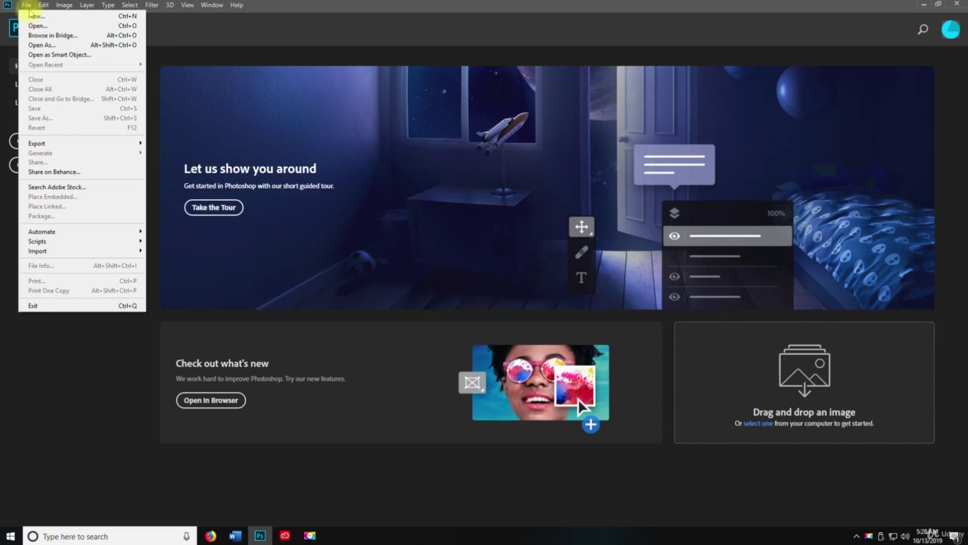
pyautogui.click(34, 16)
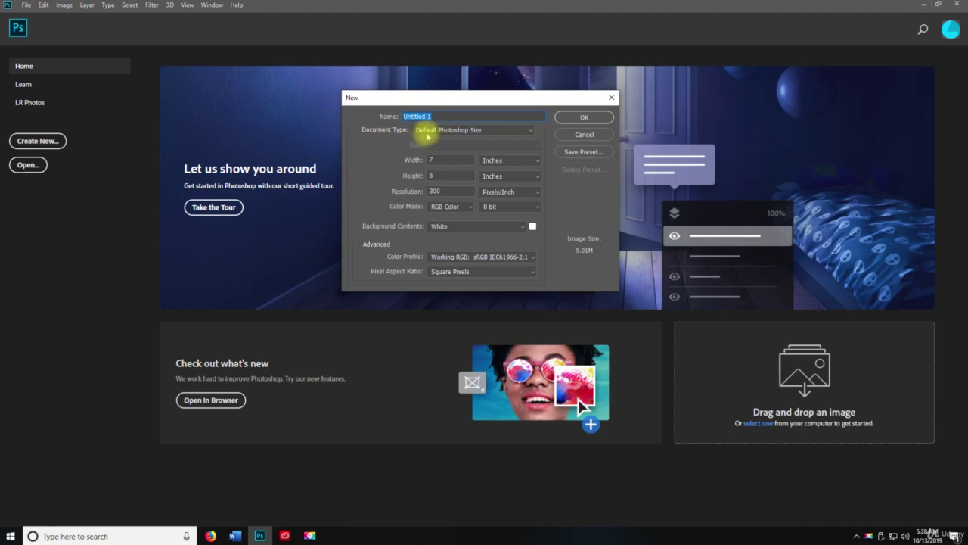
pyautogui.moveTo(378, 97); pyautogui.dragTo(366, 181)
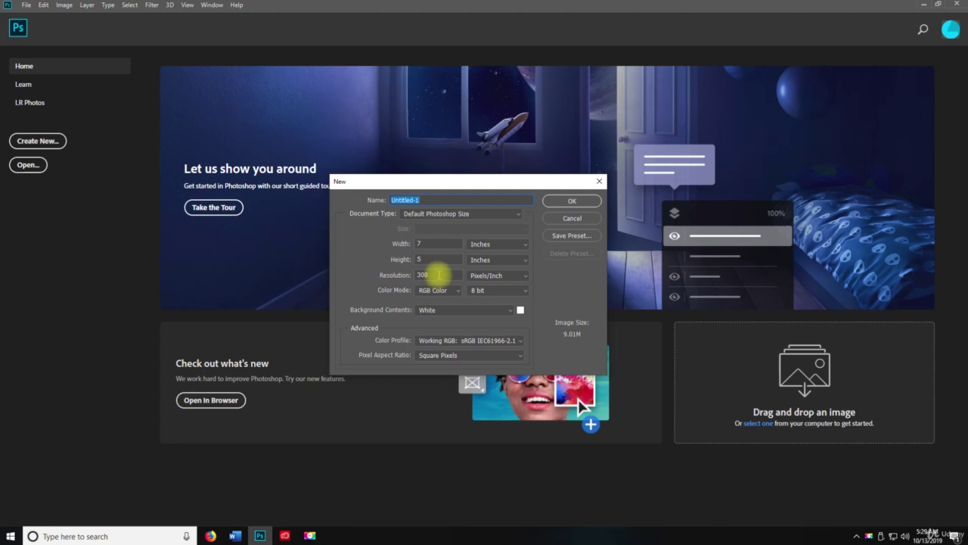
pyautogui.click(564, 201)
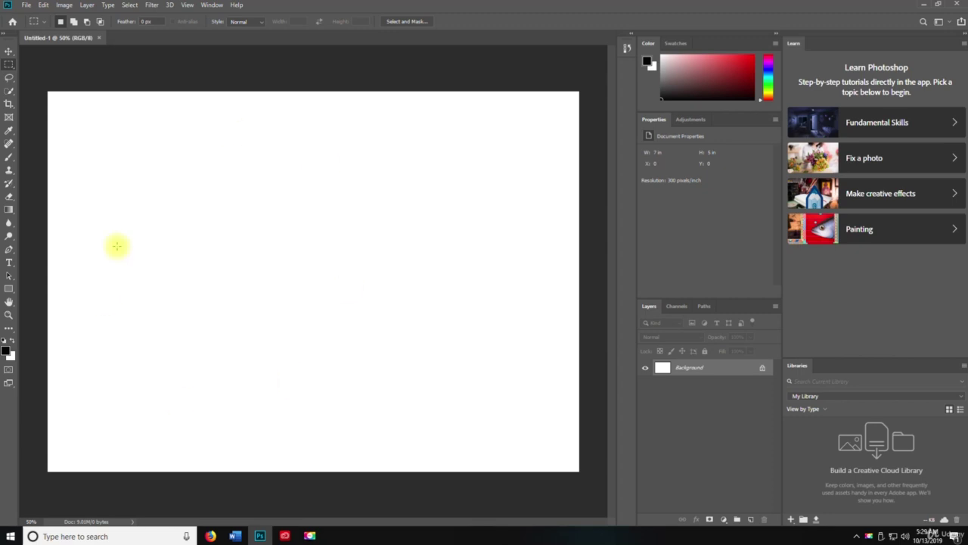
# Create a second document with the Web document type, using the Web Most Common artboard size of 1366 x 768 pixels at 72 pixels/inch.
pyautogui.click(27, 5)
pyautogui.click(28, 7)
pyautogui.click(27, 7)
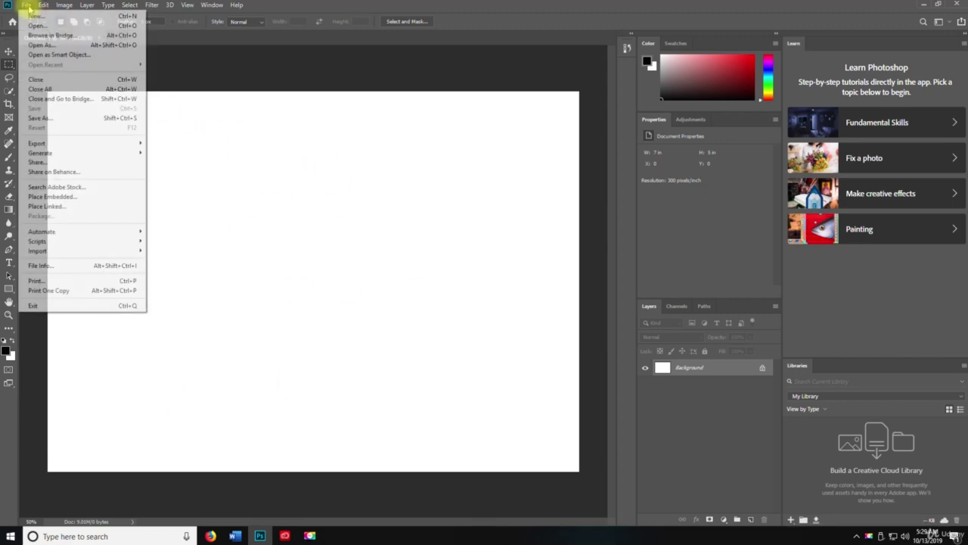
pyautogui.click(35, 15)
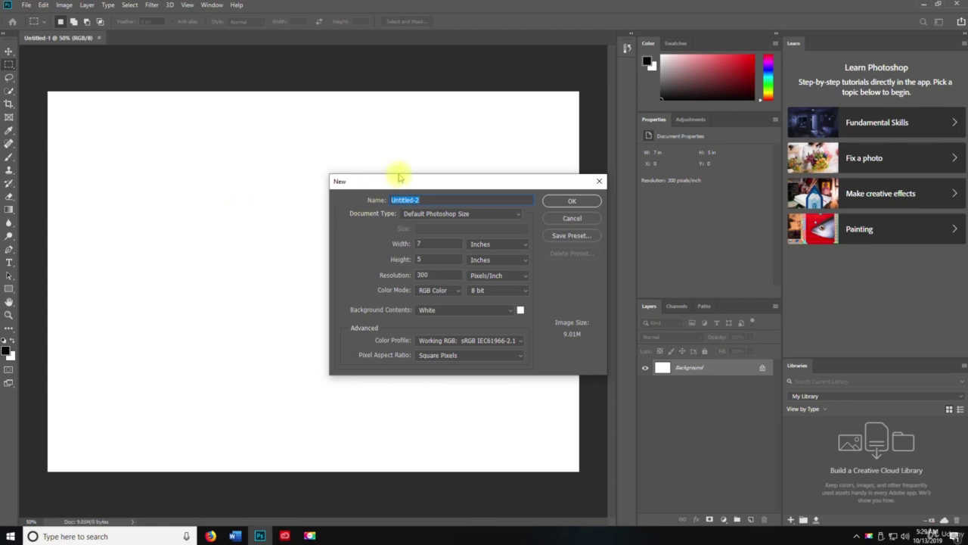
pyautogui.moveTo(395, 182); pyautogui.dragTo(281, 138)
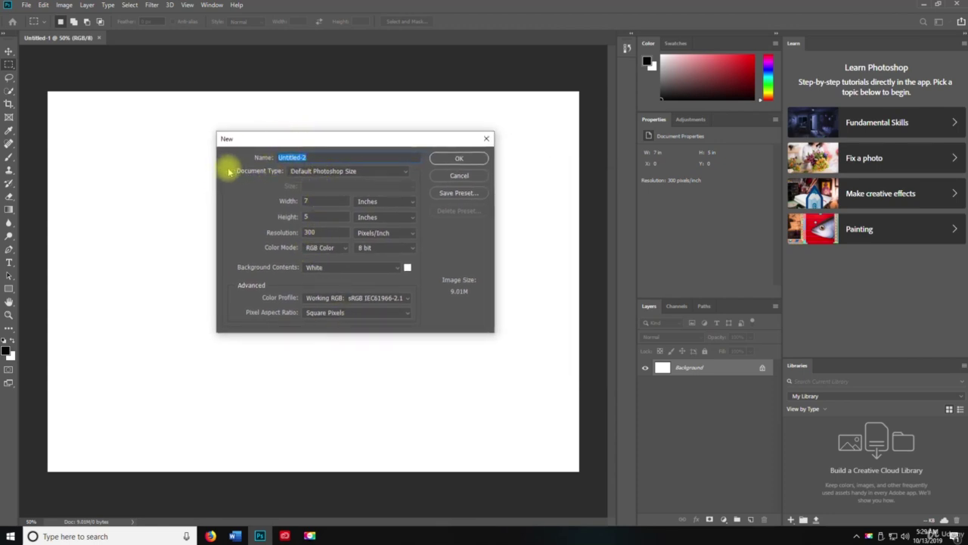
pyautogui.click(303, 171)
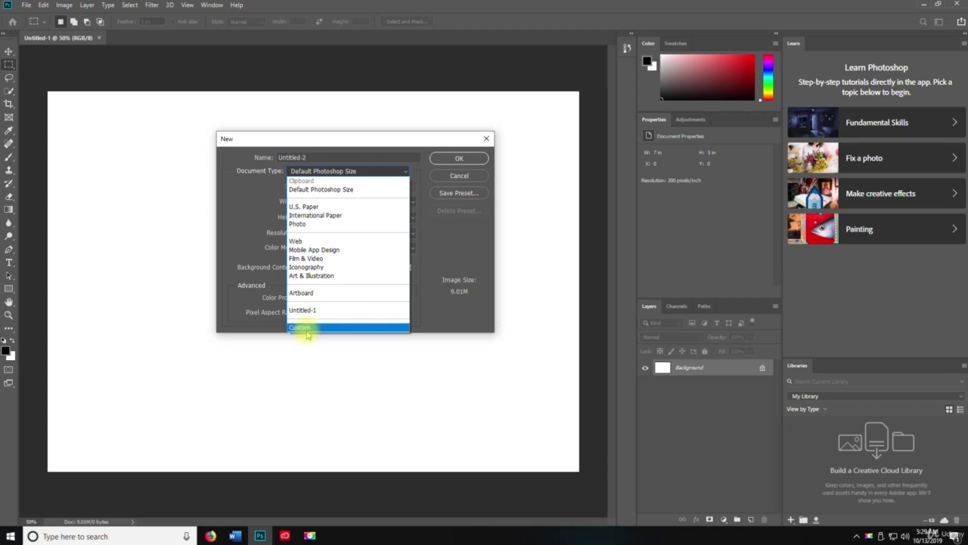
pyautogui.click(249, 257)
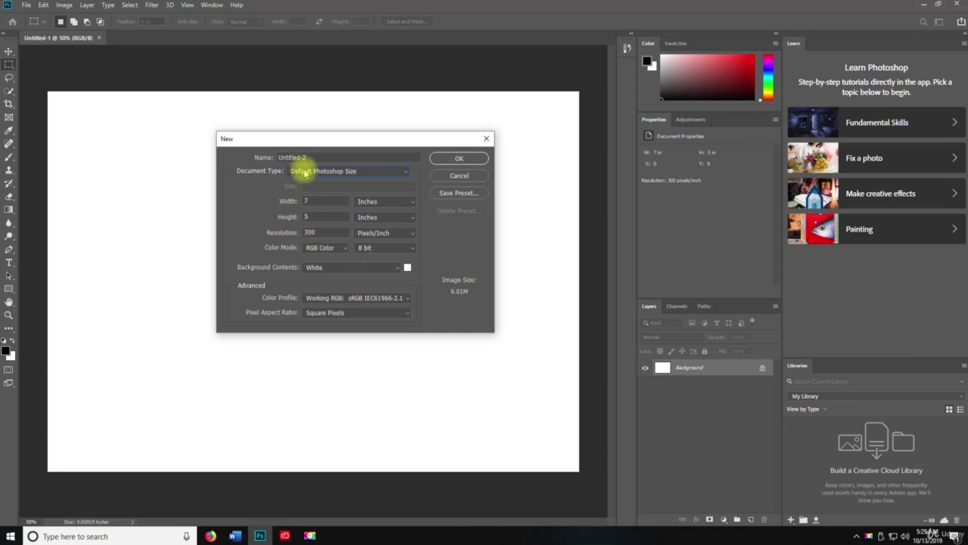
pyautogui.click(303, 170)
pyautogui.click(306, 240)
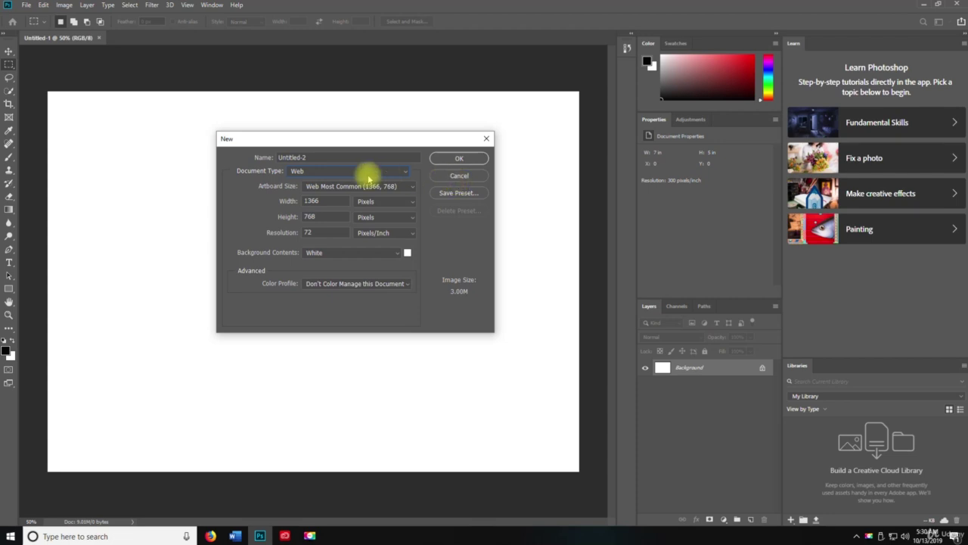
pyautogui.click(25, 5)
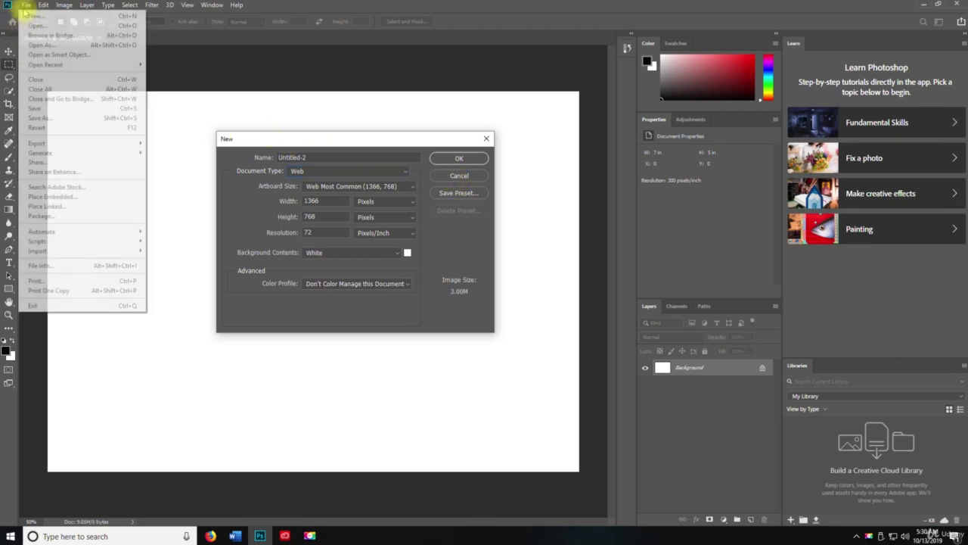
pyautogui.click(469, 158)
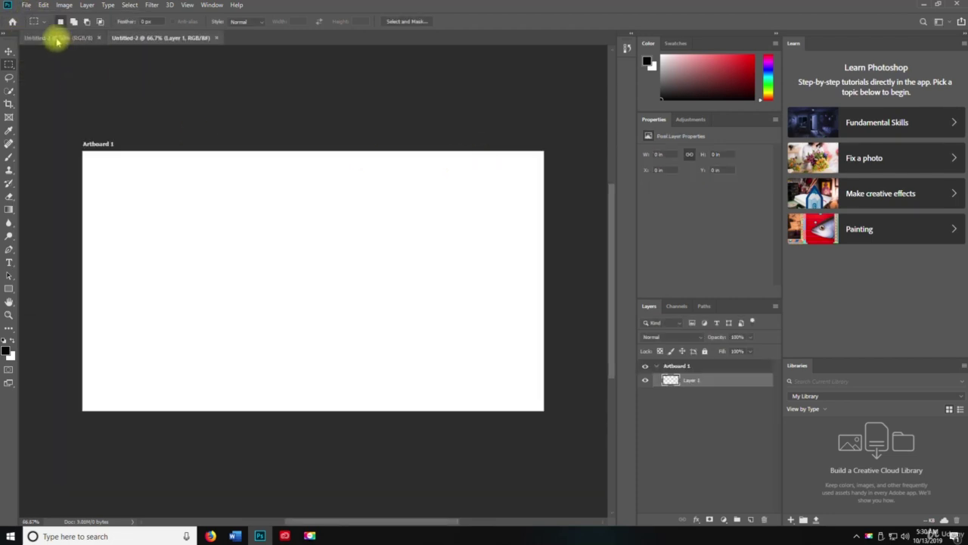
# Create a third document with the Film & Video document type, HDTV 1080p at 1920 x 1080 pixels and 72 pixels/inch.
pyautogui.click(31, 6)
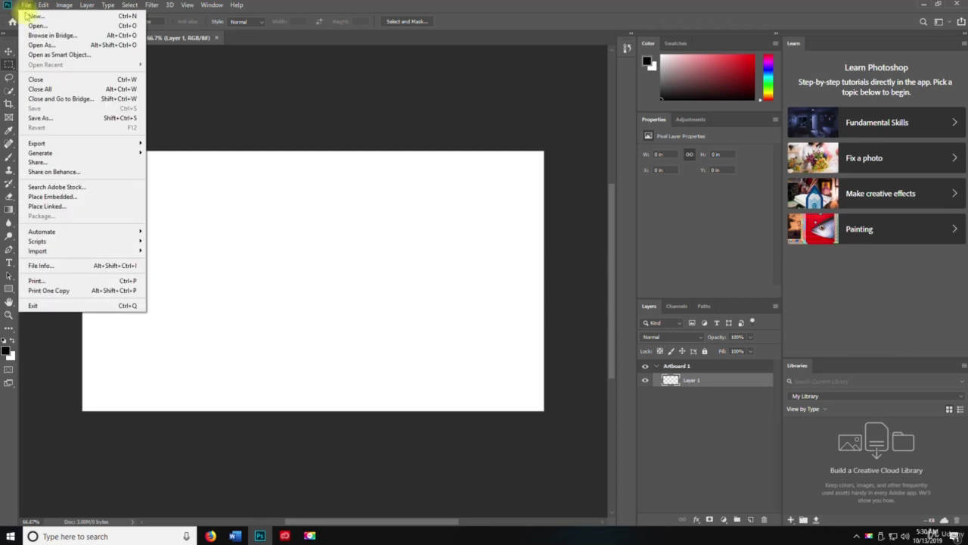
pyautogui.click(255, 199)
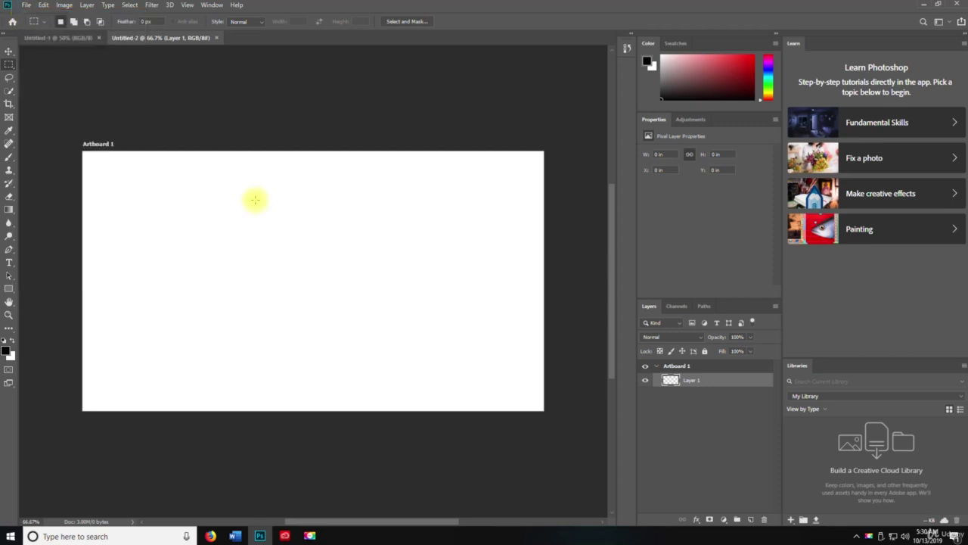
pyautogui.press('v')
pyautogui.hotkey('ctrl', 'n')
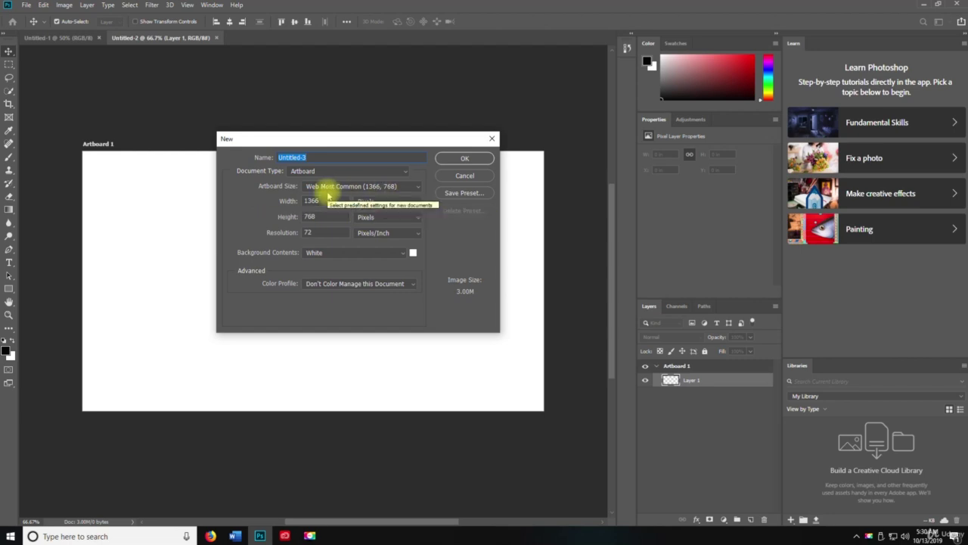
pyautogui.click(313, 170)
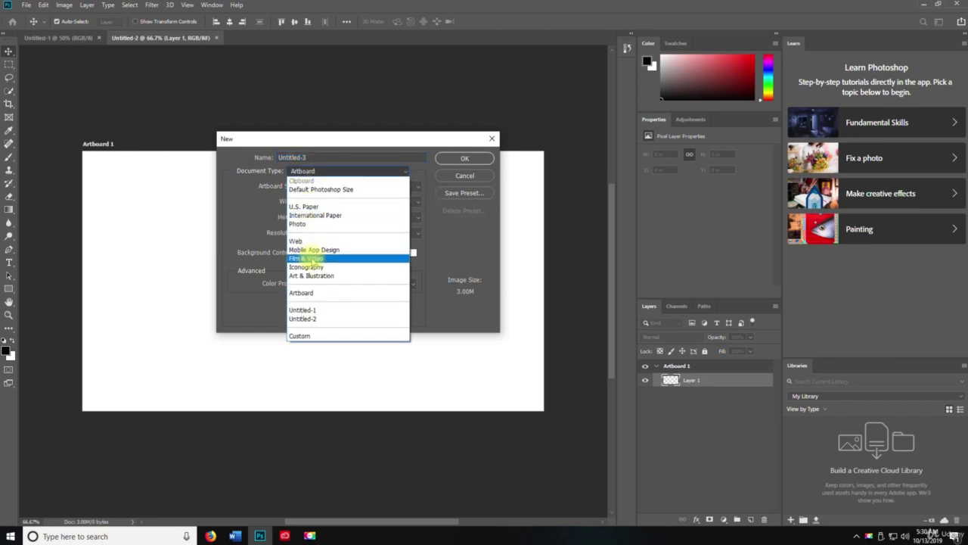
pyautogui.click(307, 260)
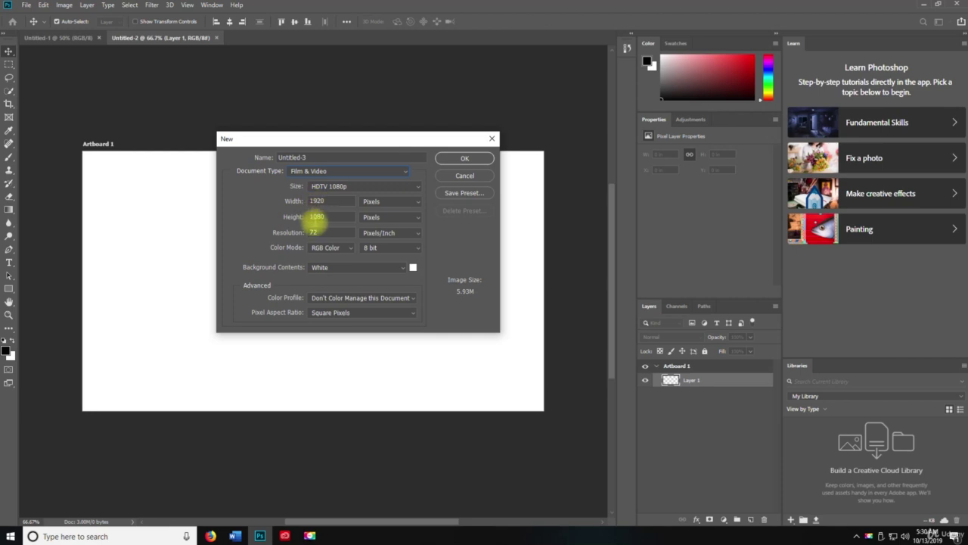
pyautogui.click(455, 160)
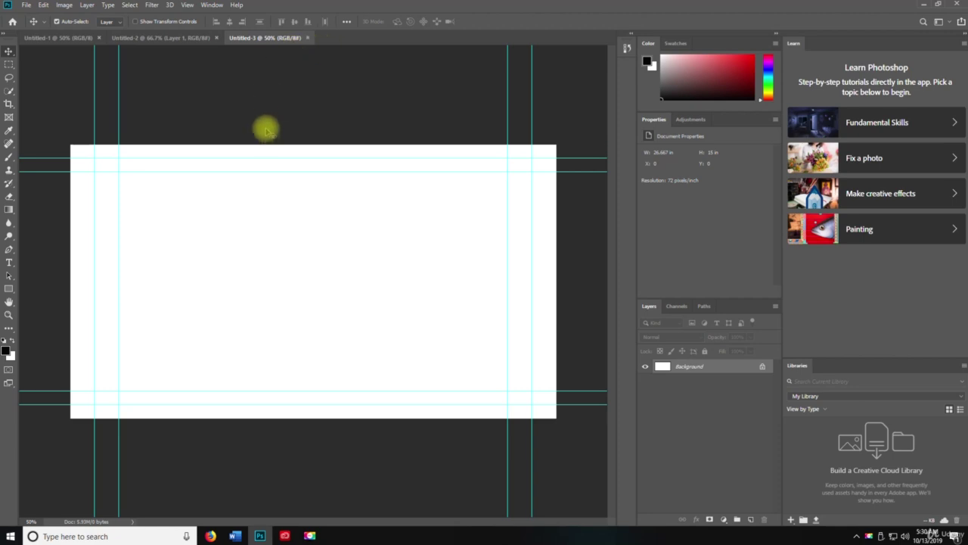
# Close the Film & Video, Web and default-size documents to return to the home screen.
pyautogui.click(307, 37)
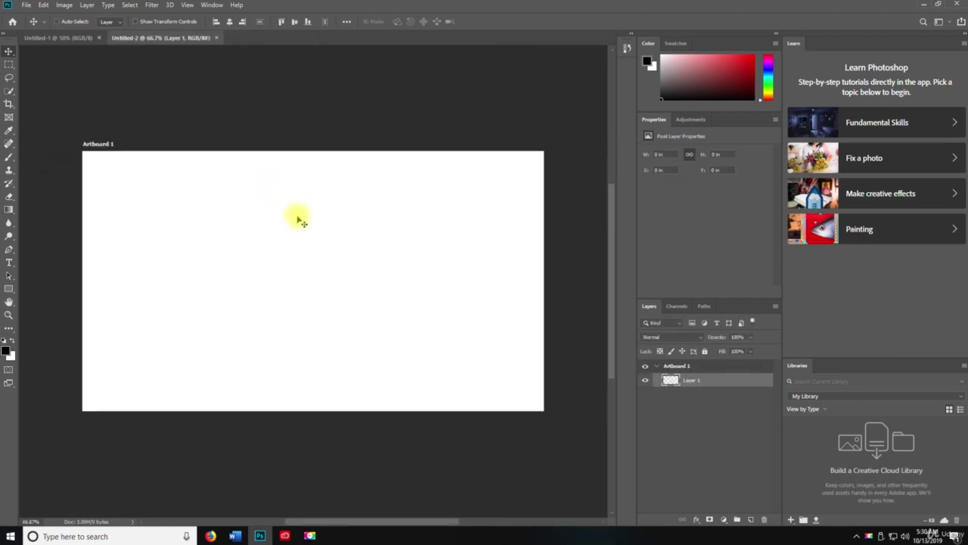
pyautogui.hotkey('ctrl', 'w')
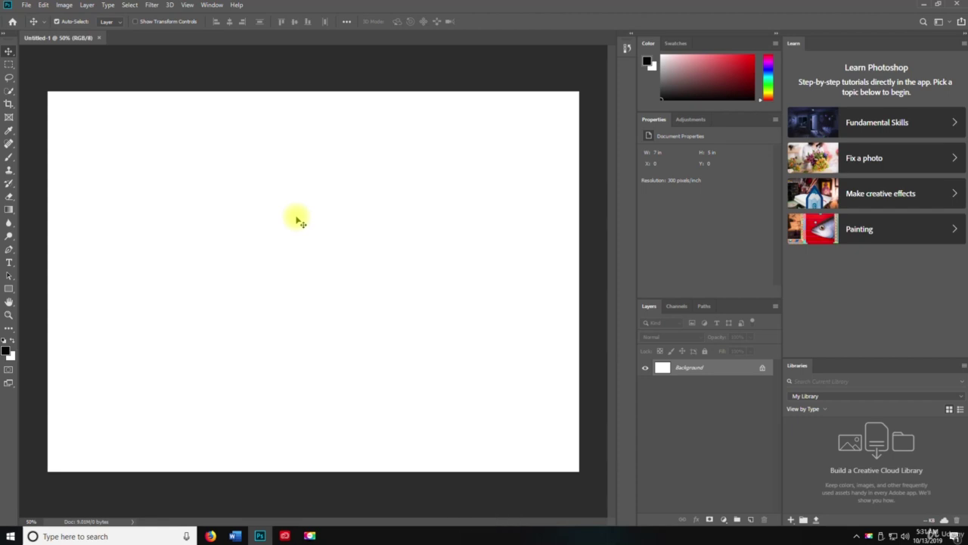
pyautogui.hotkey('ctrl', 'w')
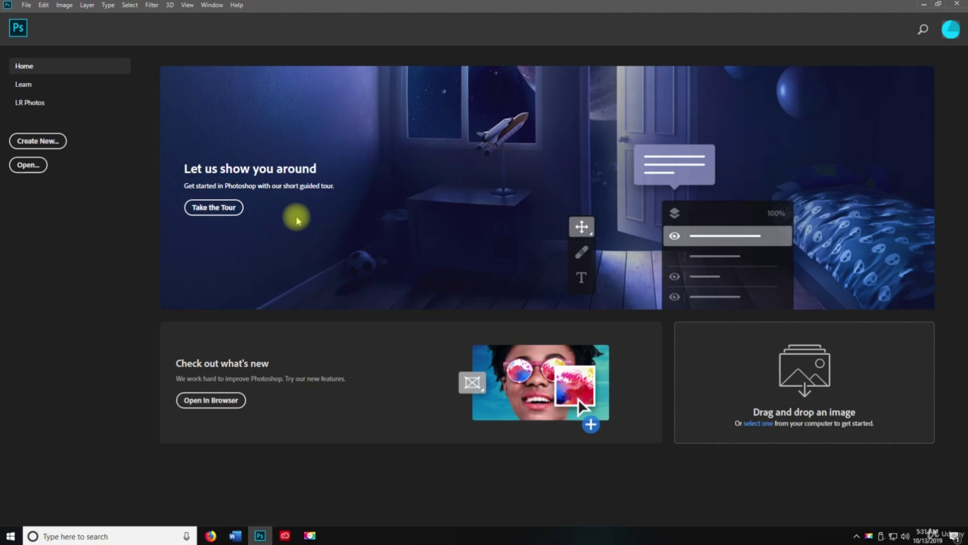
# Check the Desktop folder for files in the Open dialog and cancel without opening anything.
pyautogui.click(26, 6)
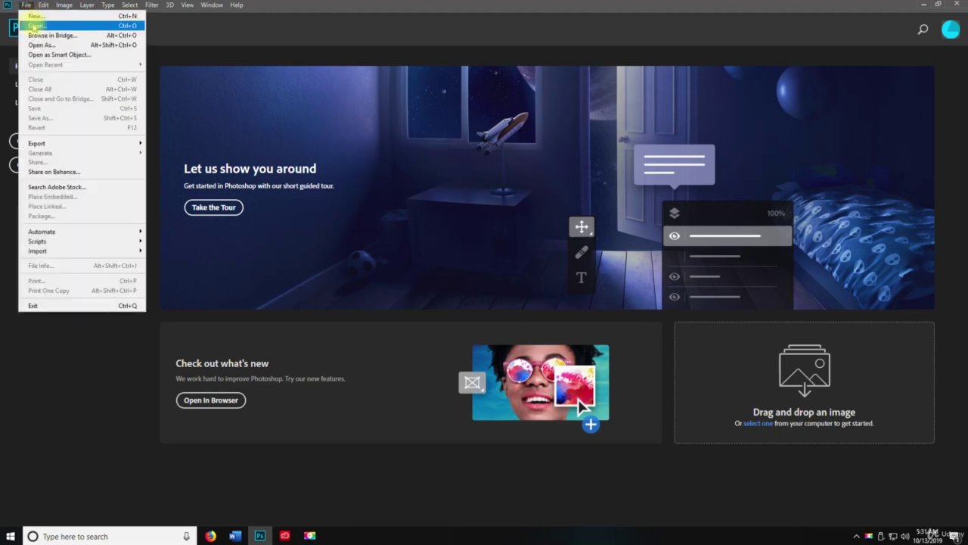
pyautogui.click(35, 26)
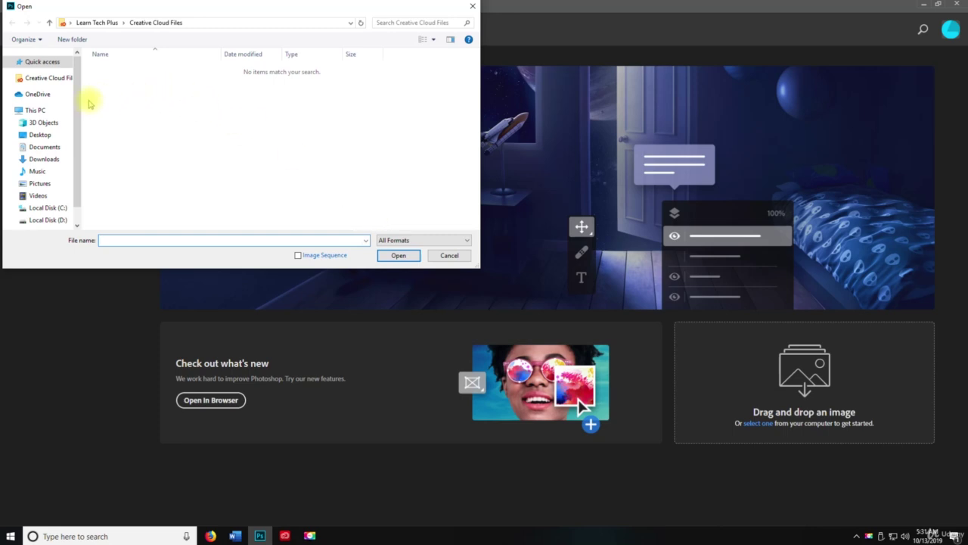
pyautogui.click(41, 136)
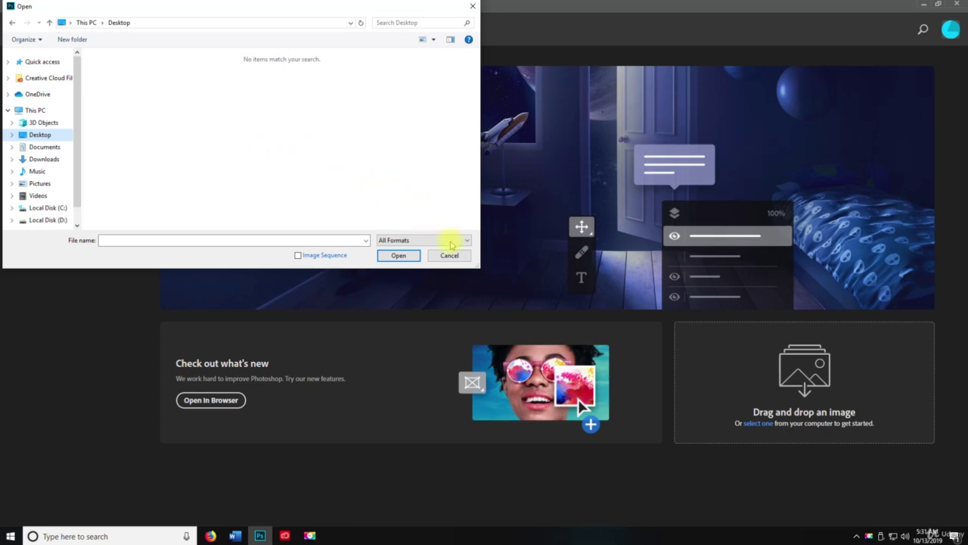
pyautogui.click(452, 256)
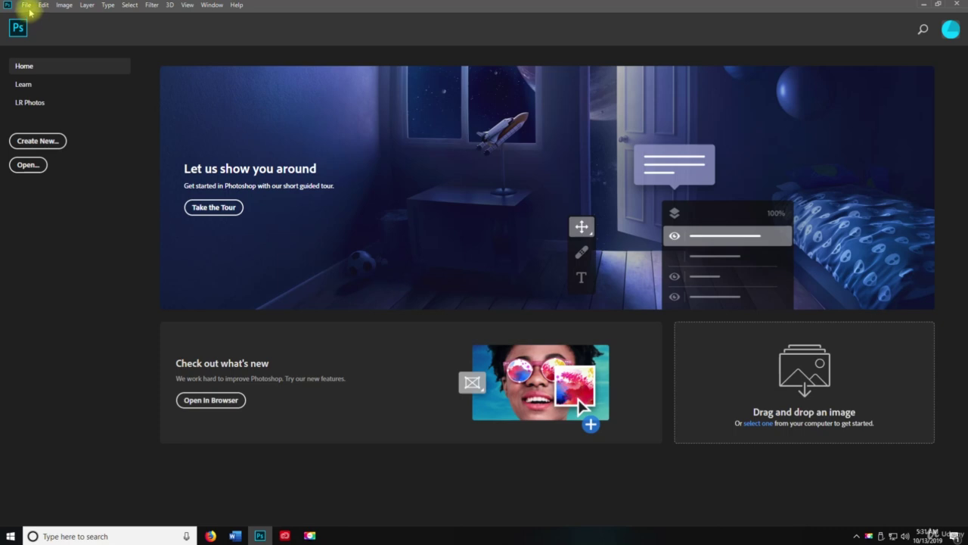
# Review the Open command and its shortcut, bring up the Open dialog once more and cancel it.
pyautogui.click(26, 5)
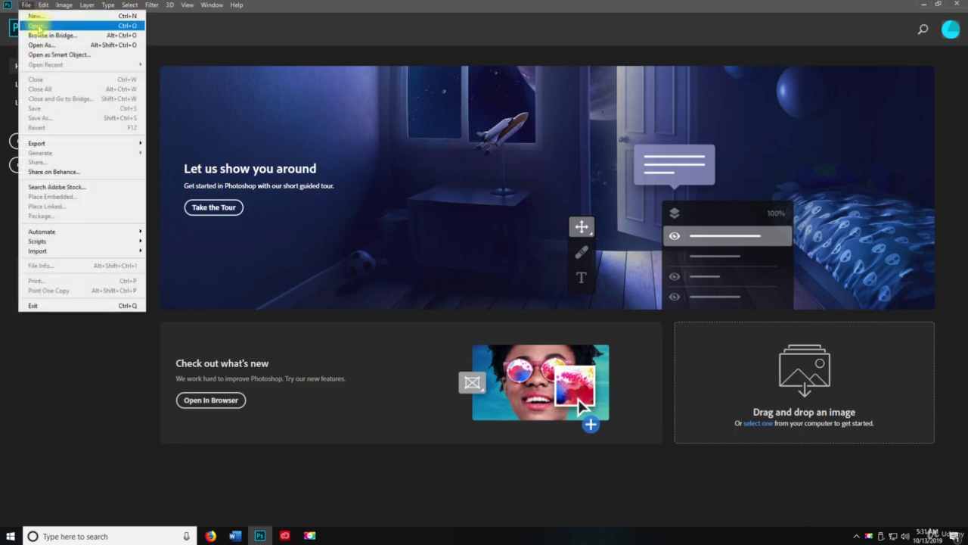
pyautogui.click(469, 164)
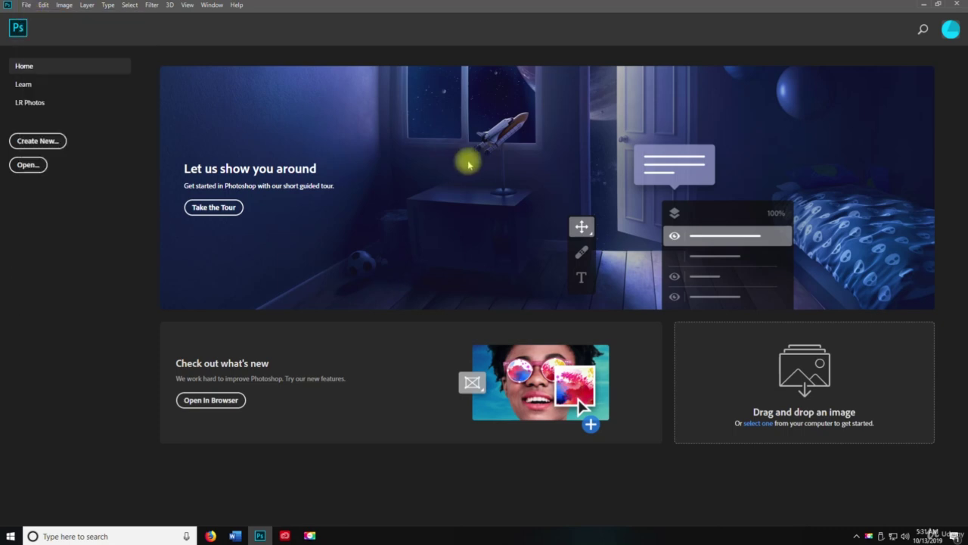
pyautogui.hotkey('ctrl', 'o')
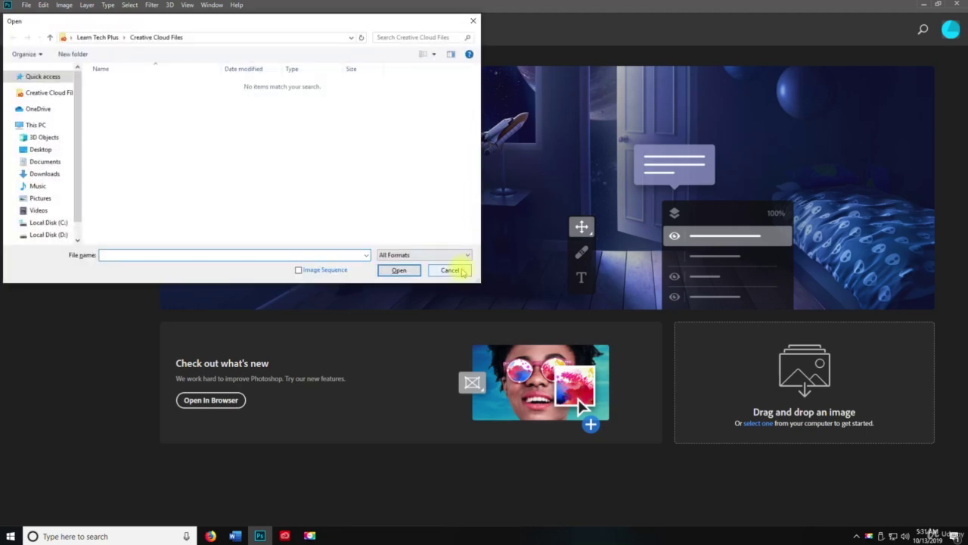
pyautogui.click(462, 271)
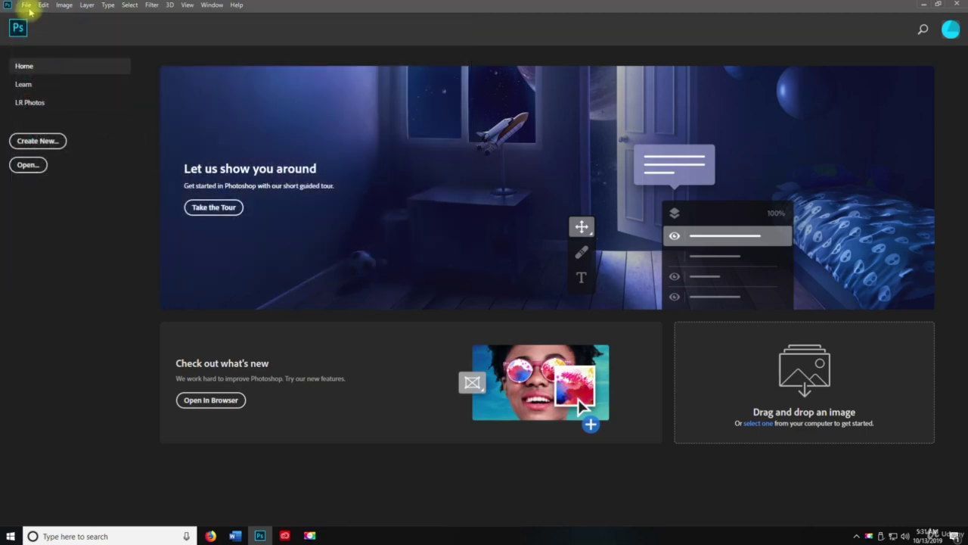
# Try Browse in Bridge, view the Bridge details page in Creative Cloud Desktop, and return to Photoshop.
pyautogui.click(27, 6)
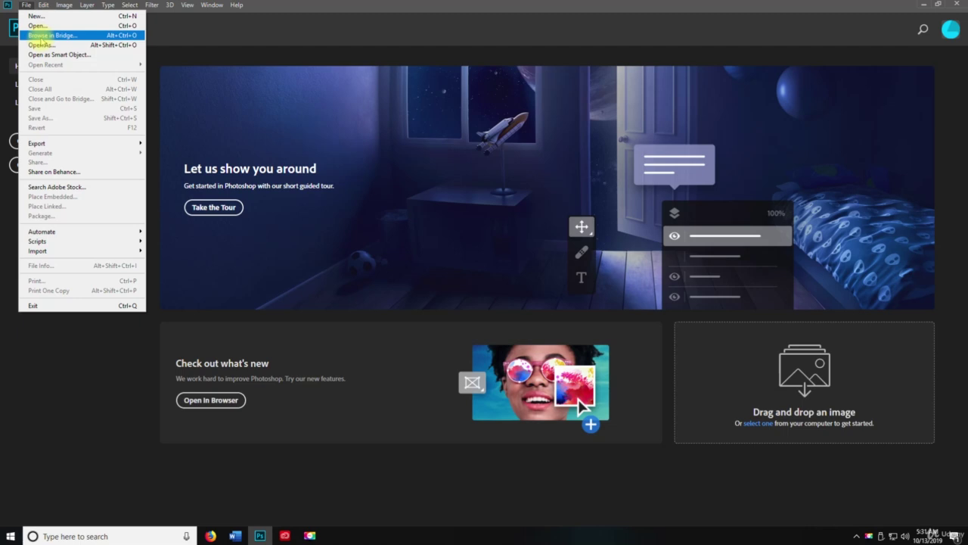
pyautogui.click(43, 38)
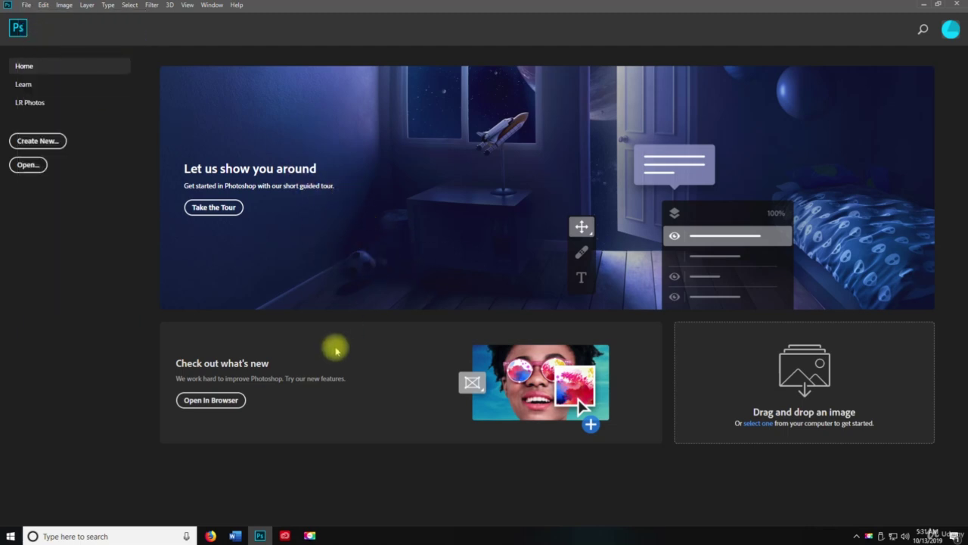
pyautogui.click(284, 536)
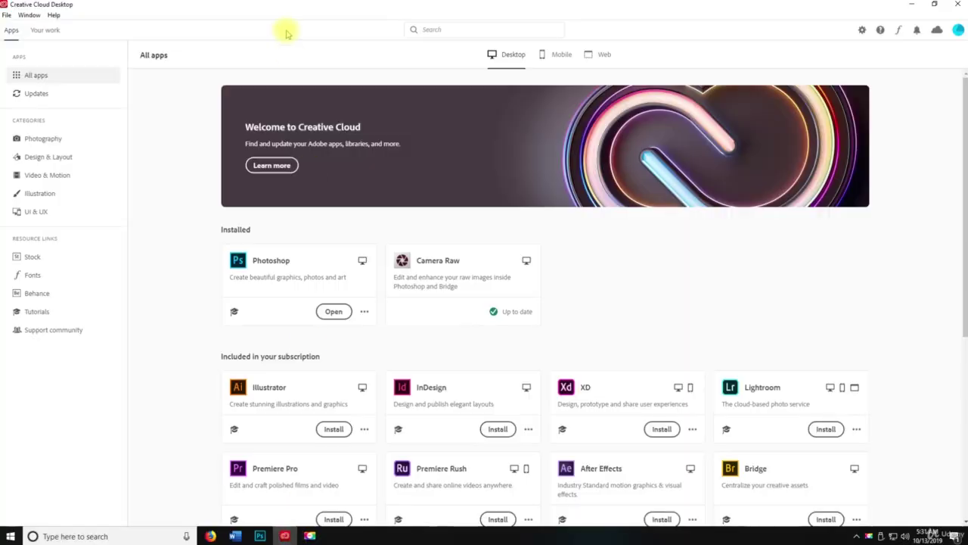
pyautogui.scroll(-2, 792, 333)
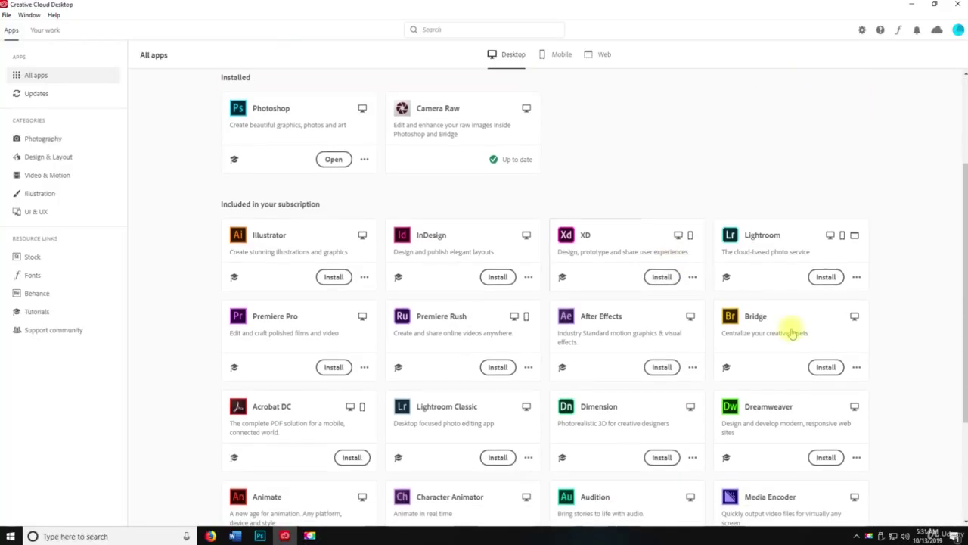
pyautogui.click(779, 324)
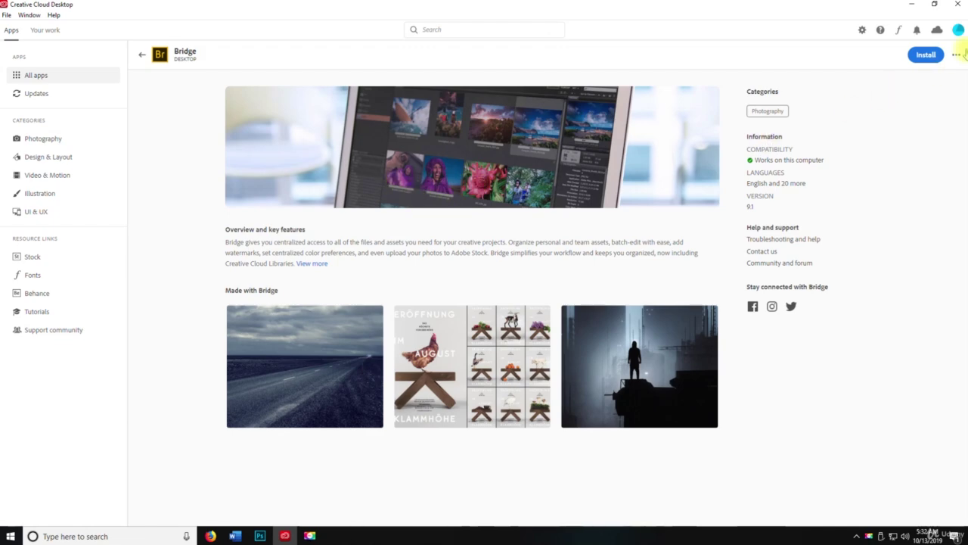
pyautogui.click(910, 5)
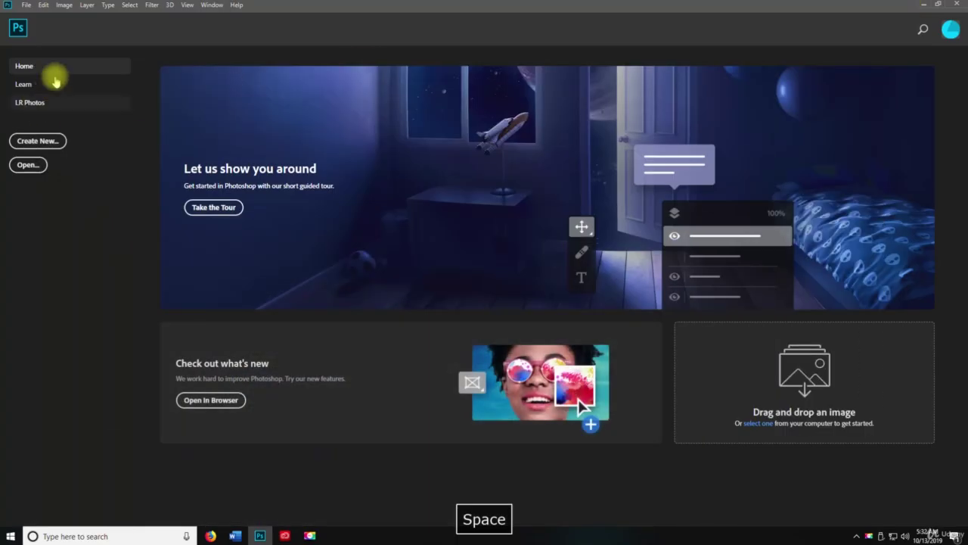
# Look up the Browse in Bridge shortcut and try to launch Bridge with it.
pyautogui.click(26, 5)
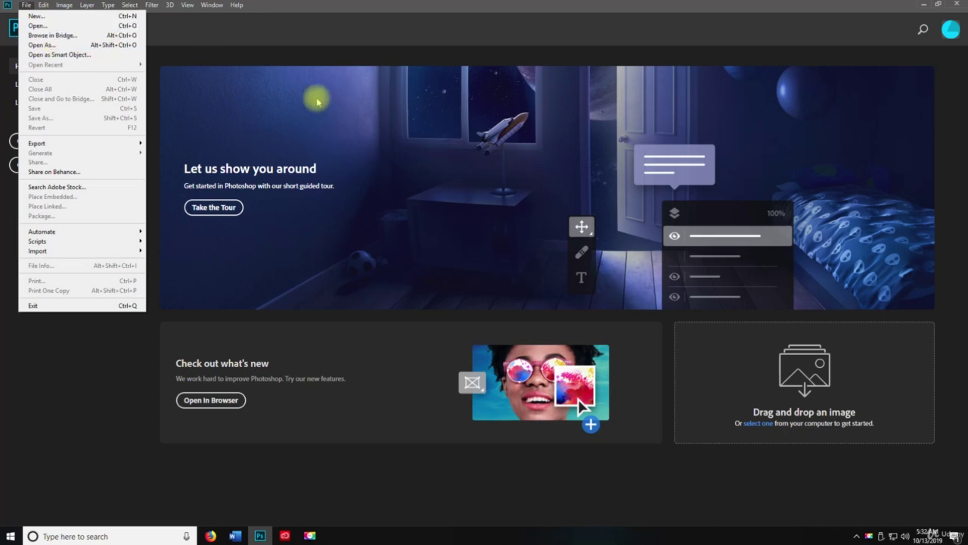
pyautogui.click(320, 102)
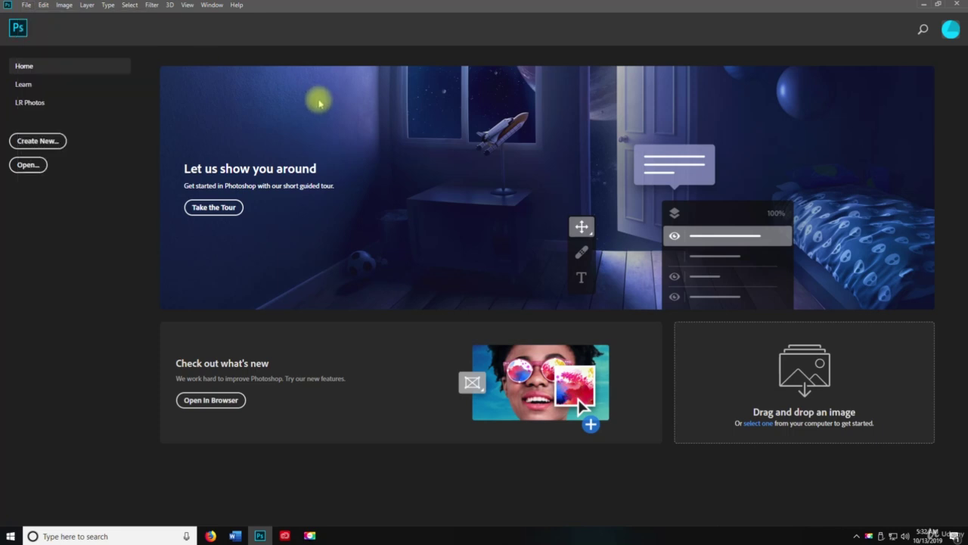
pyautogui.hotkey('ctrl', 'alt', 'o')
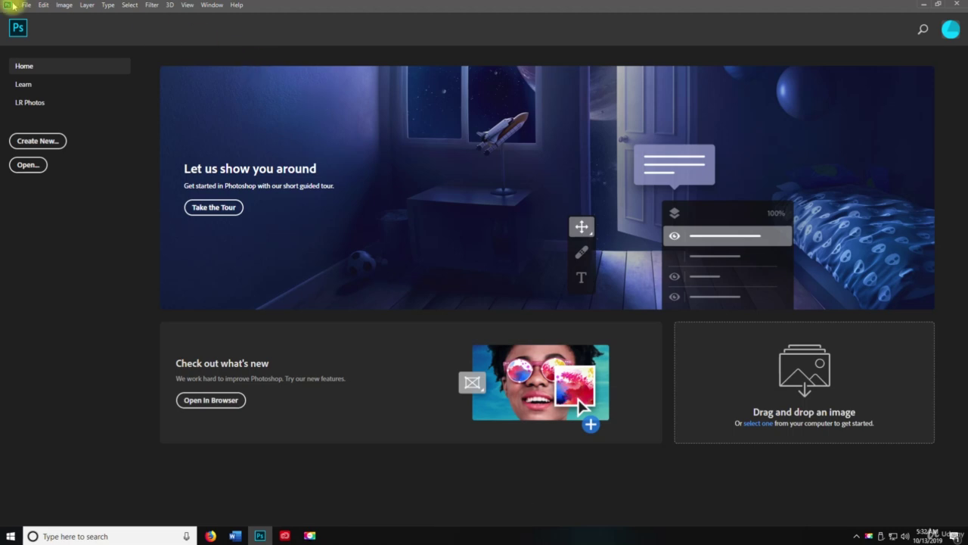
# Bring up the Open As dialog and reposition it to make room for the list of file formats.
pyautogui.click(26, 5)
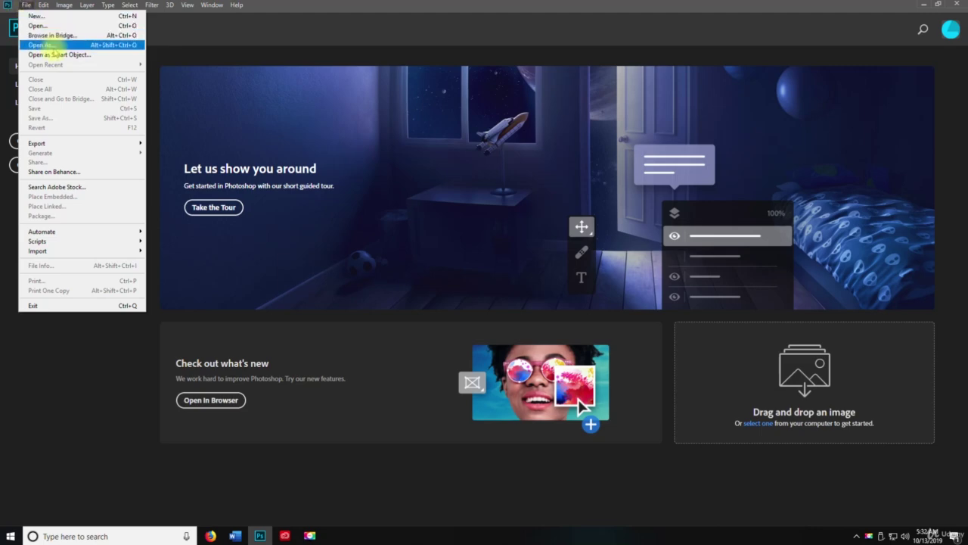
pyautogui.click(56, 46)
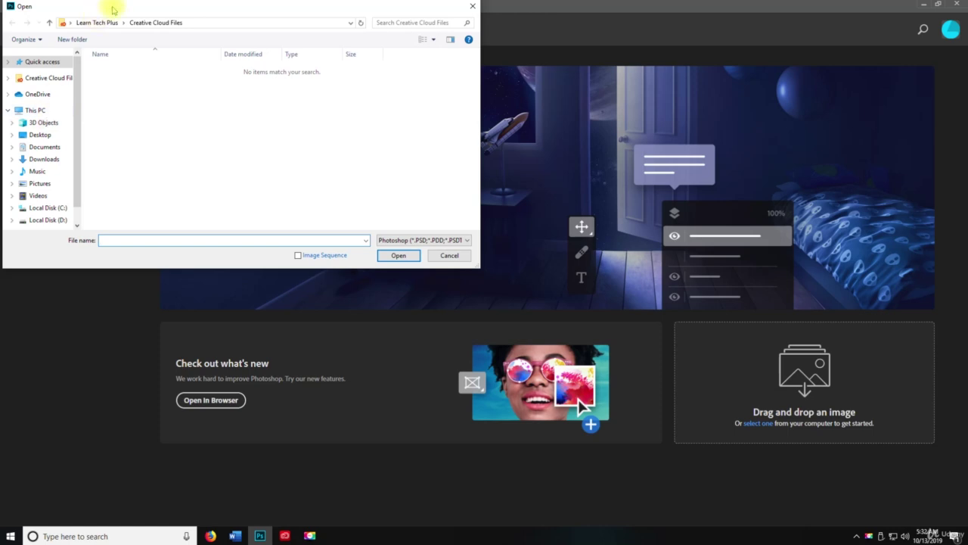
pyautogui.moveTo(112, 9); pyautogui.dragTo(407, 47)
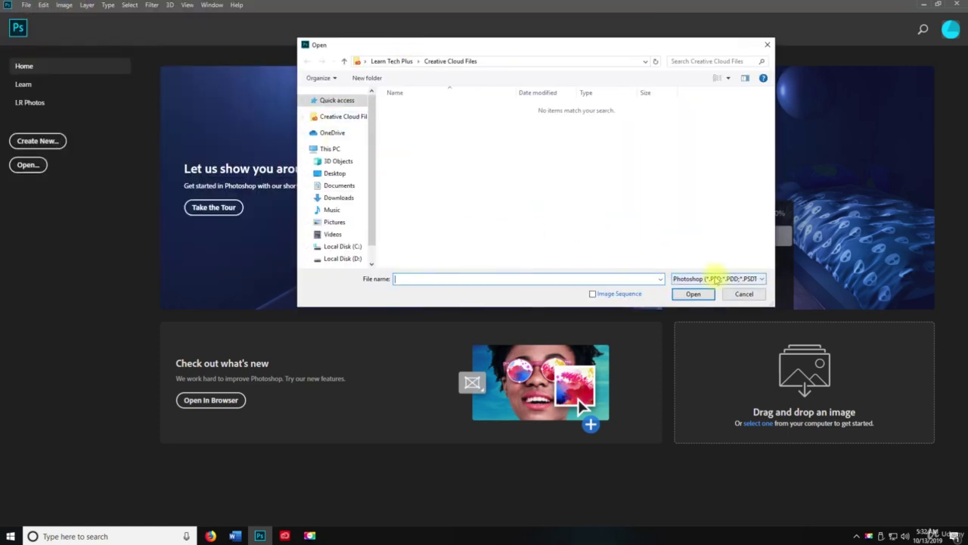
pyautogui.click(715, 278)
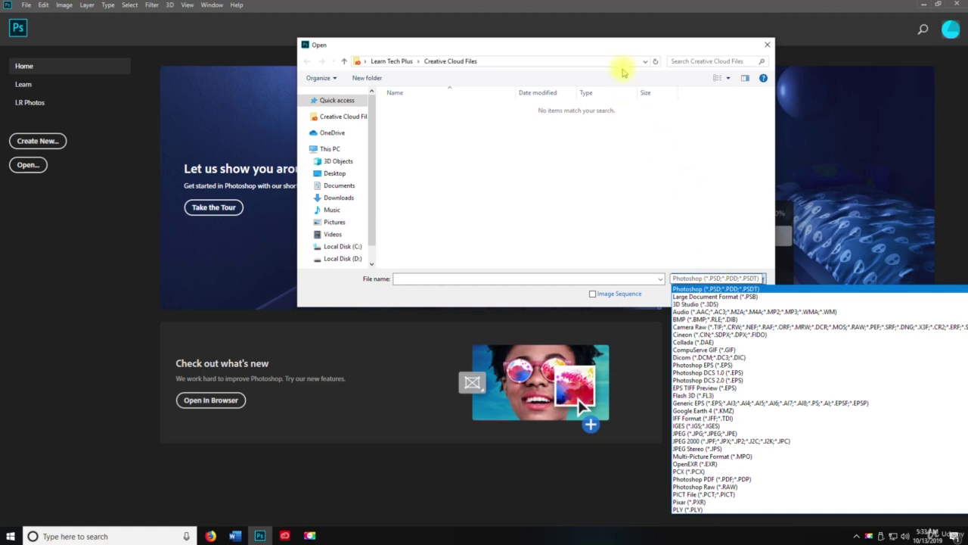
pyautogui.click(623, 43)
pyautogui.moveTo(545, 47); pyautogui.dragTo(285, 41)
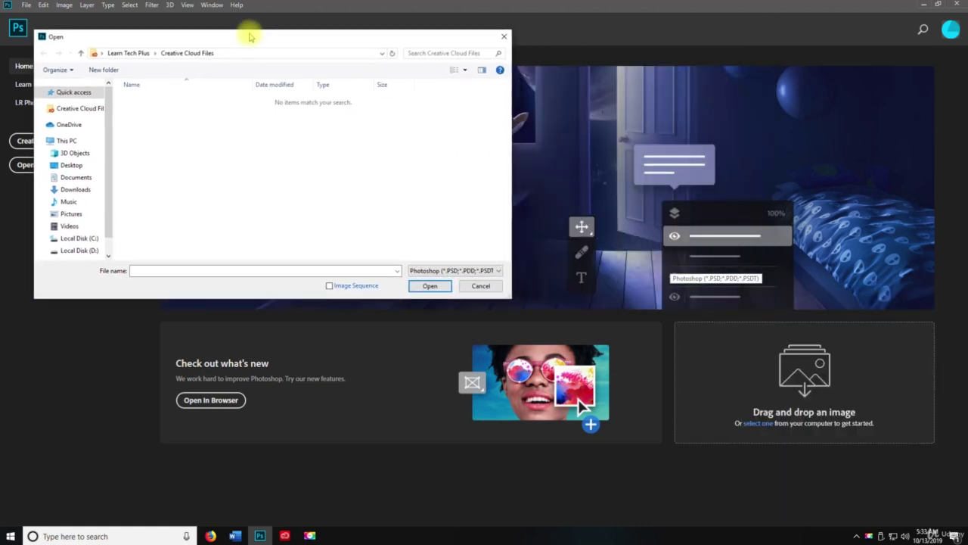
pyautogui.click(448, 270)
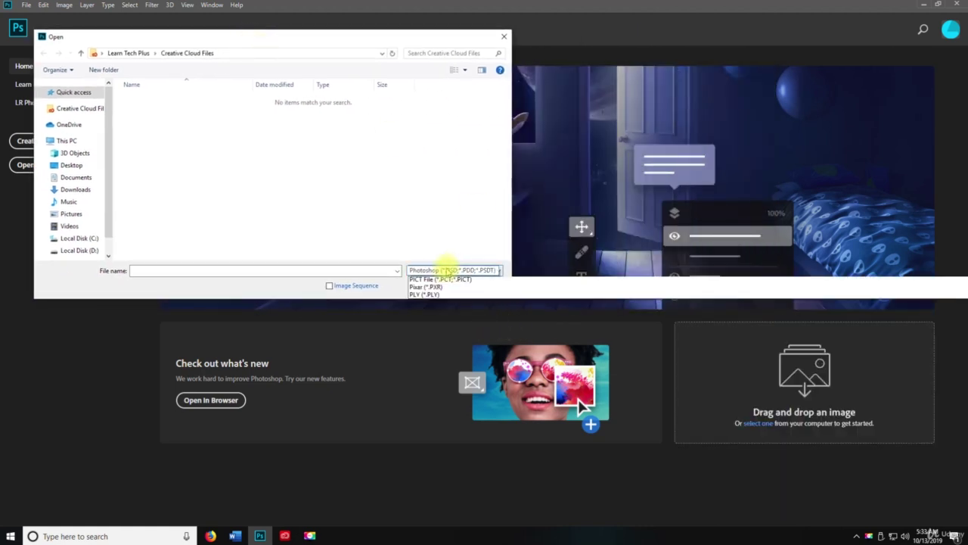
pyautogui.click(378, 34)
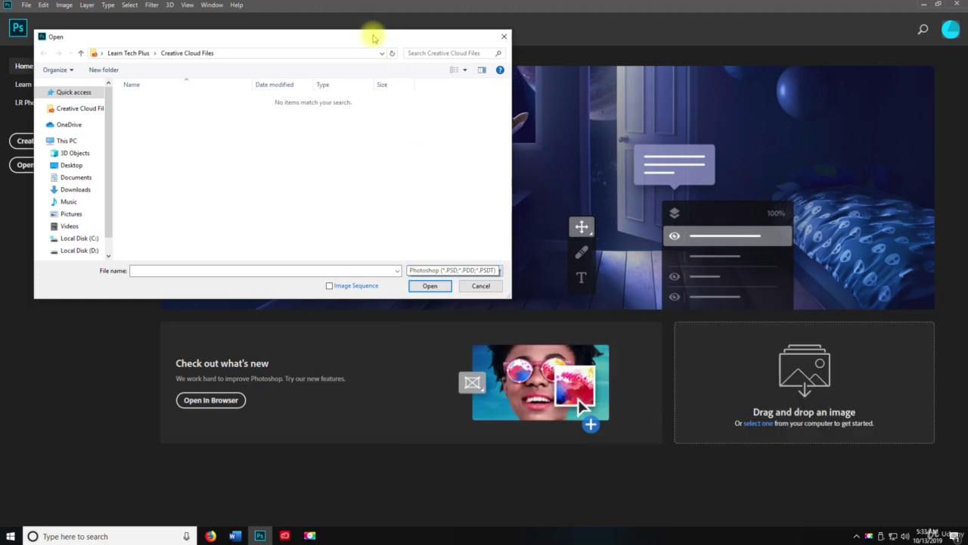
pyautogui.moveTo(373, 36); pyautogui.dragTo(345, 33)
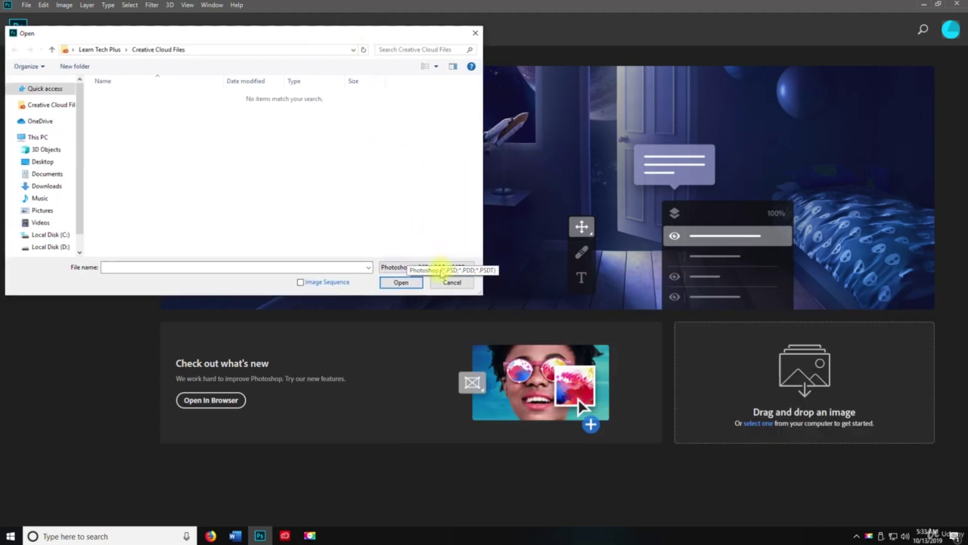
# Examine the complete list of file formats offered by Open As, keep the Photoshop format selected and cancel the dialog.
pyautogui.click(439, 269)
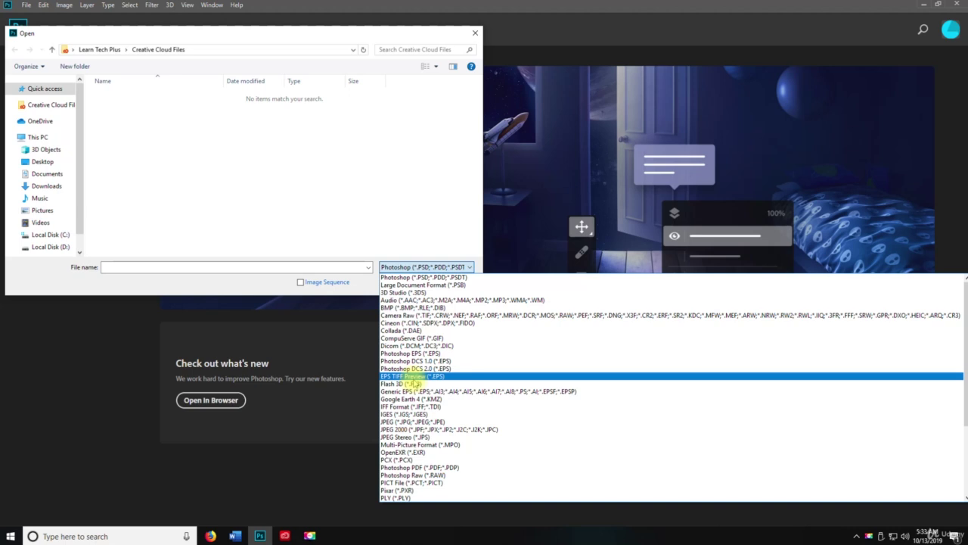
pyautogui.scroll(-5, 416, 371)
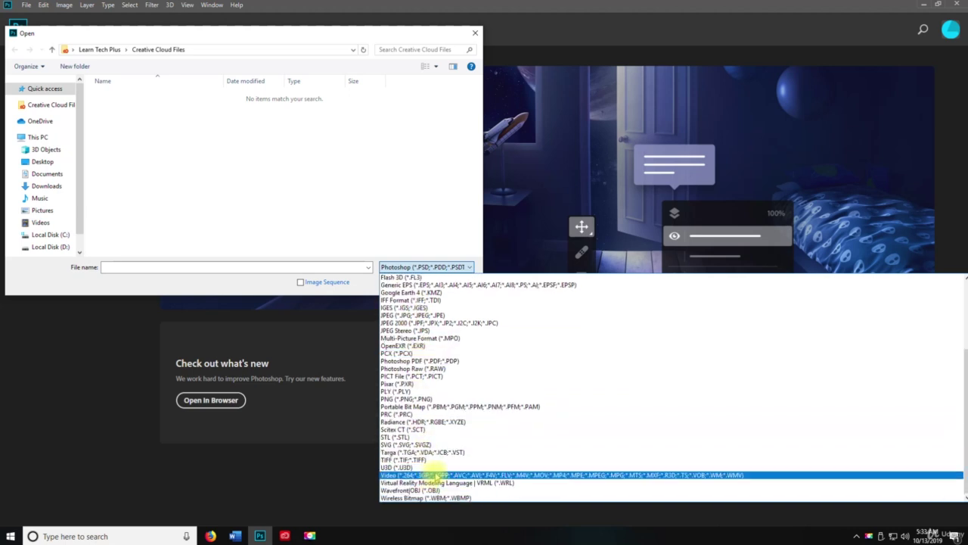
pyautogui.scroll(5, 443, 448)
pyautogui.click(414, 158)
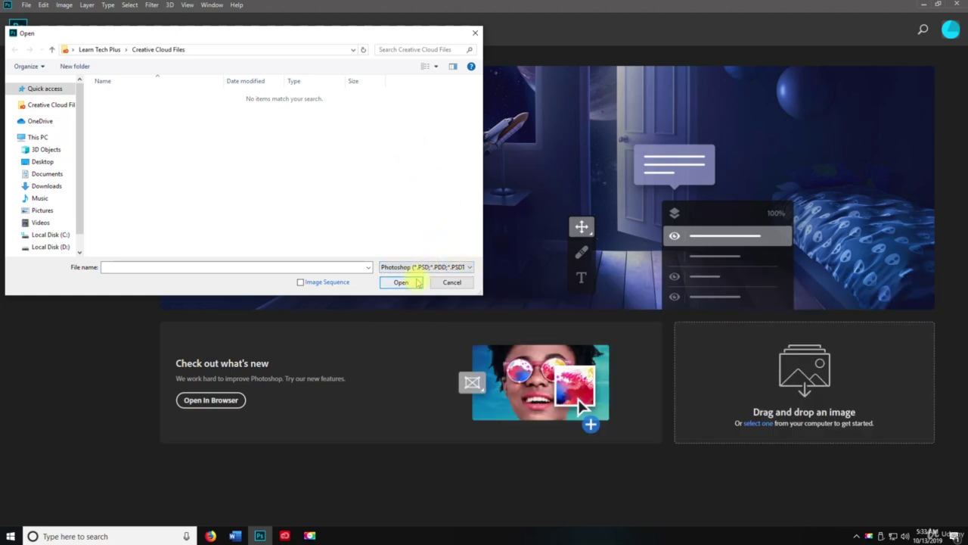
pyautogui.click(414, 267)
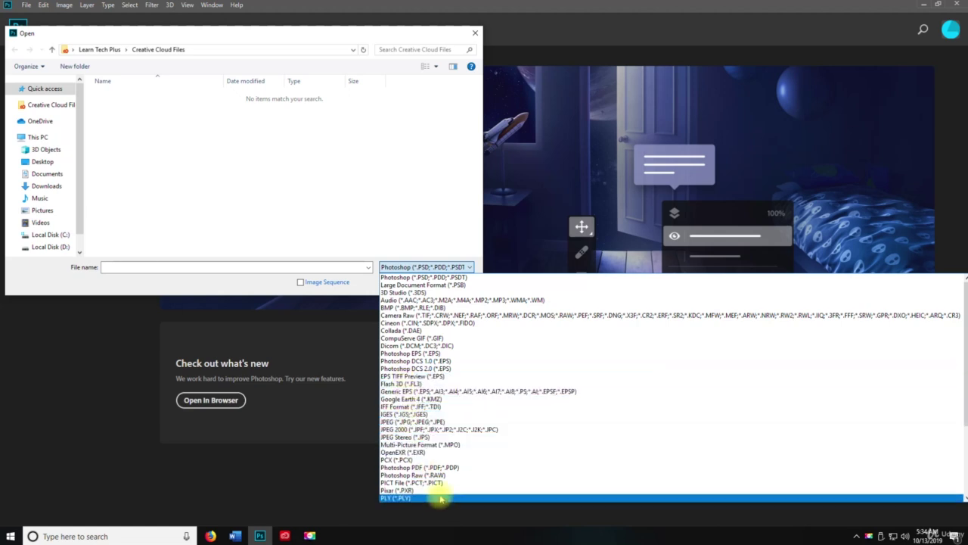
pyautogui.scroll(-5, 438, 354)
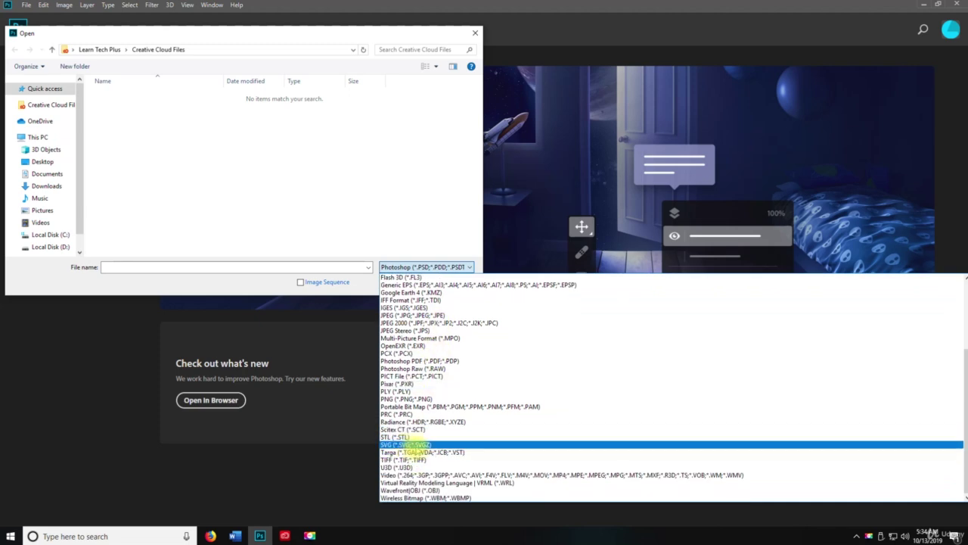
pyautogui.click(400, 181)
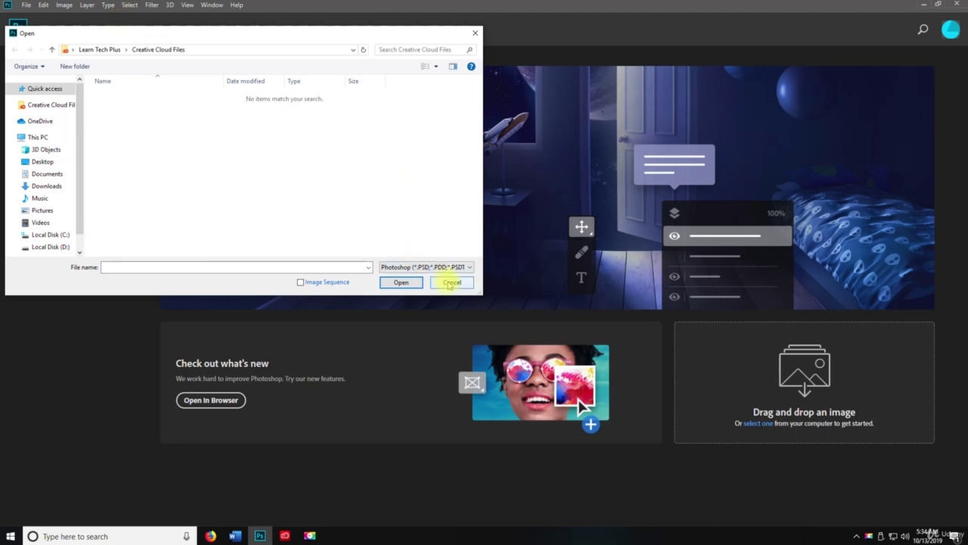
pyautogui.press('Escape')
# Review the Open As command and its shortcut, bring up its dialog a second time and cancel it.
pyautogui.click(26, 6)
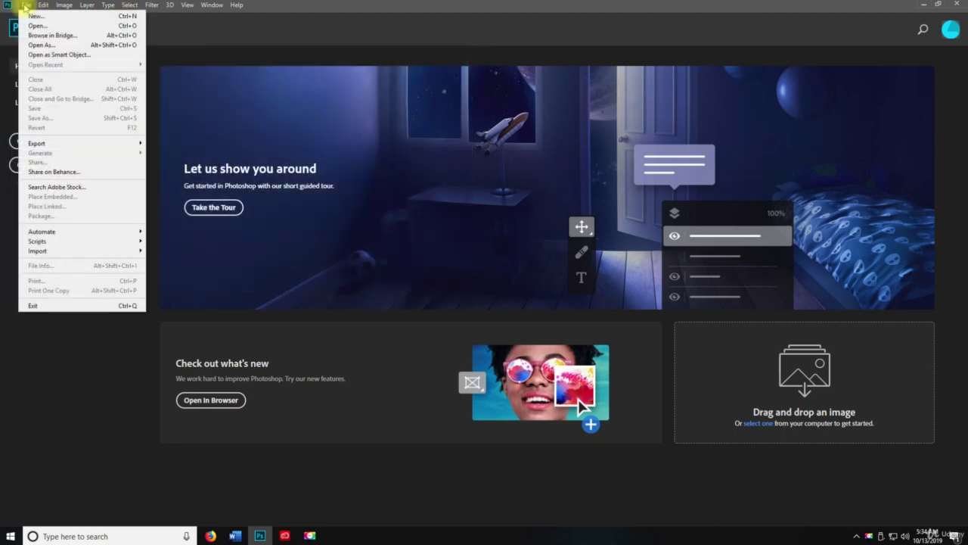
pyautogui.click(26, 6)
pyautogui.click(26, 7)
pyautogui.click(25, 6)
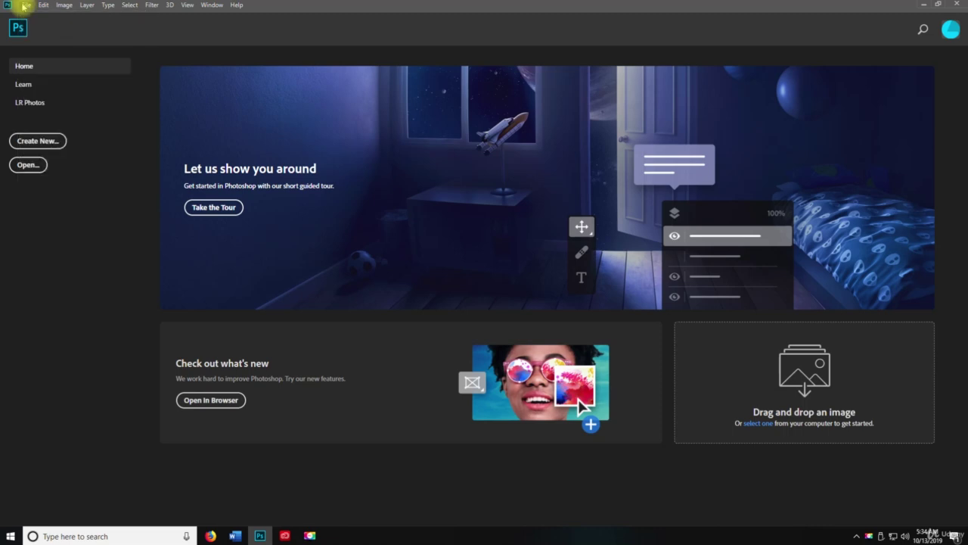
pyautogui.hotkey('ctrl', 'alt', 'shift', 'o')
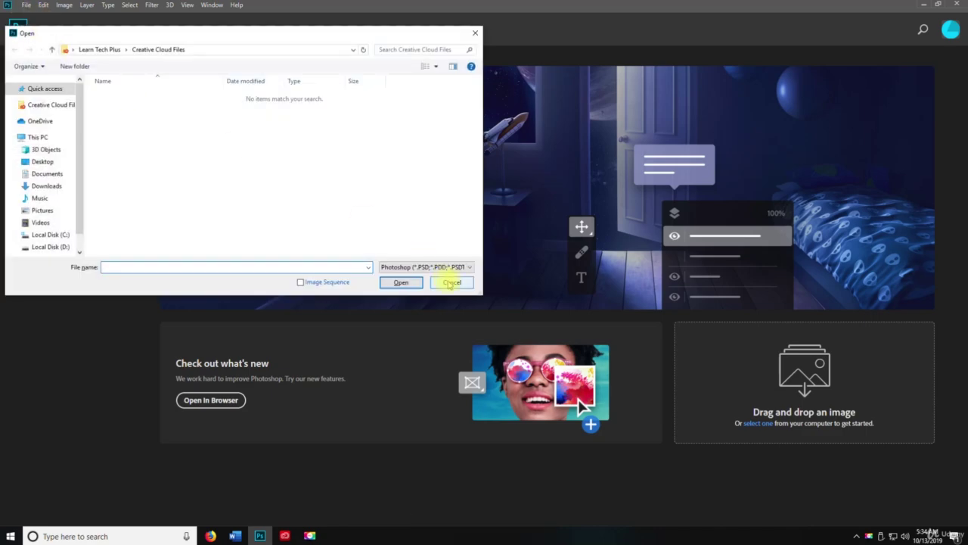
pyautogui.click(450, 283)
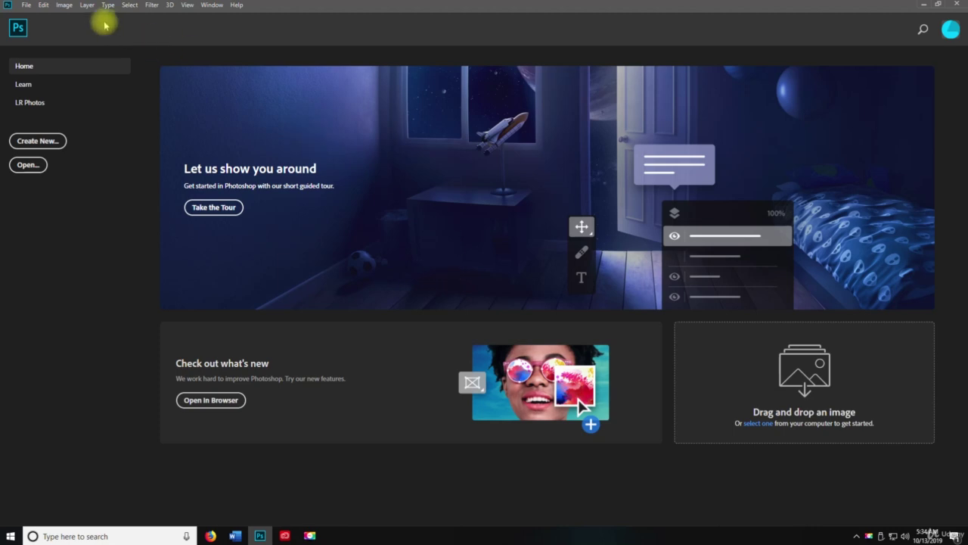
# Bring up the Open as Smart Object dialog, look through its file formats, keep All Formats and cancel the dialog.
pyautogui.click(26, 6)
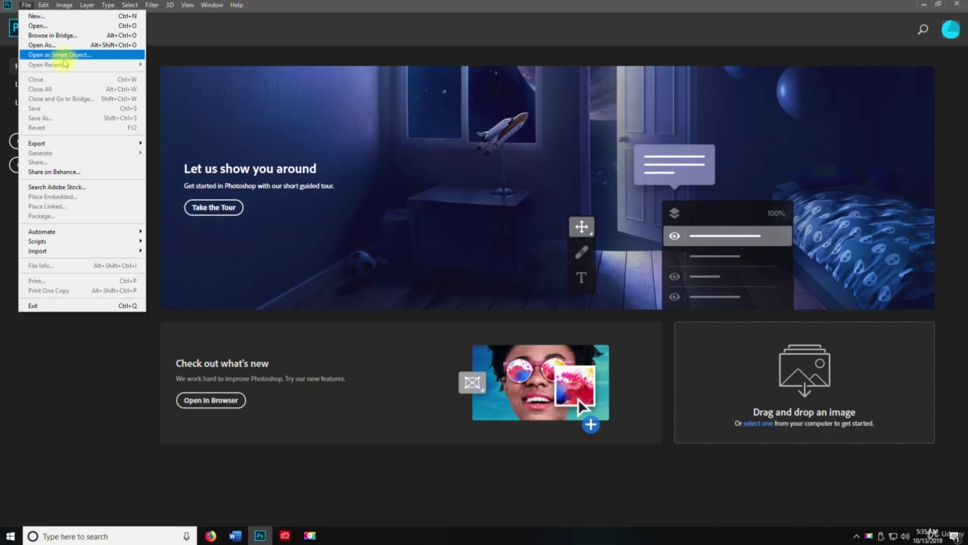
pyautogui.click(64, 59)
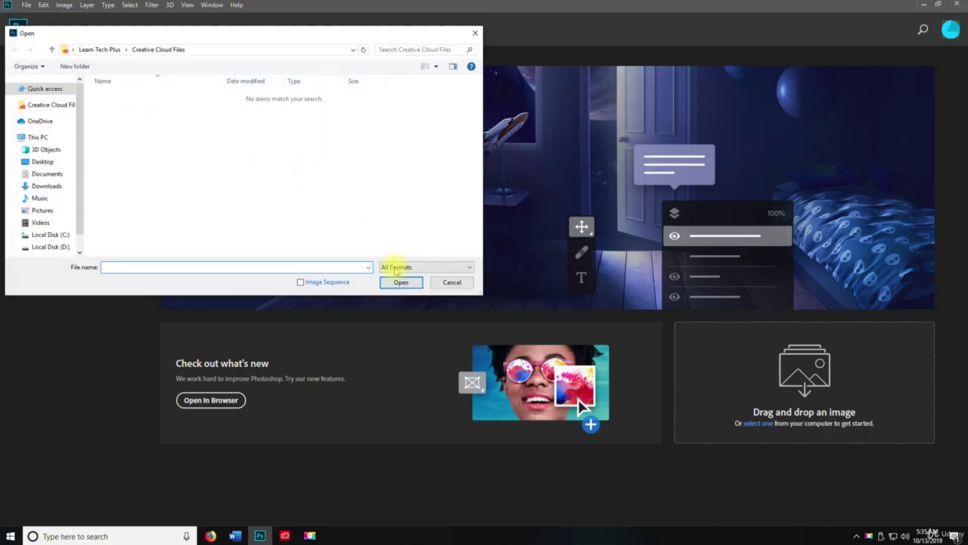
pyautogui.click(396, 268)
pyautogui.scroll(5, 489, 461)
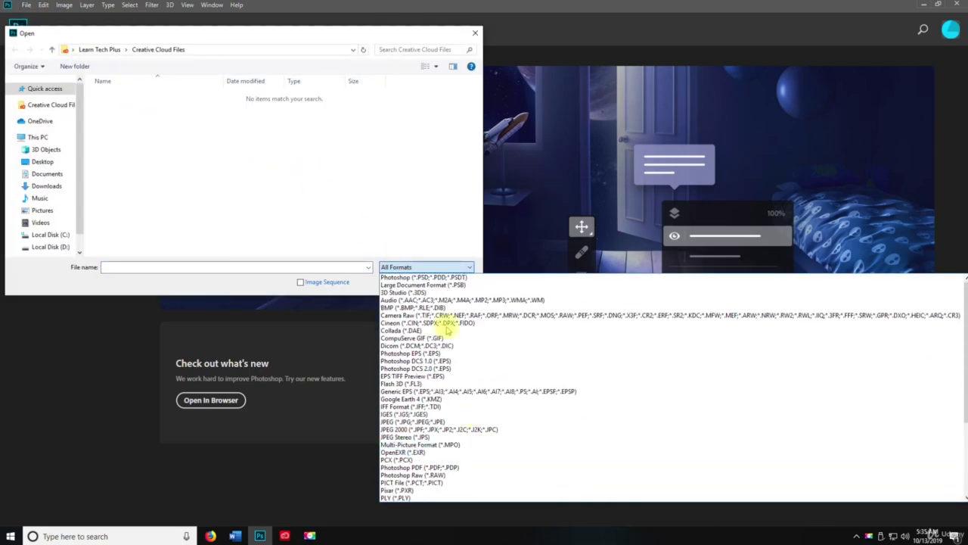
pyautogui.scroll(-5, 471, 387)
pyautogui.click(425, 500)
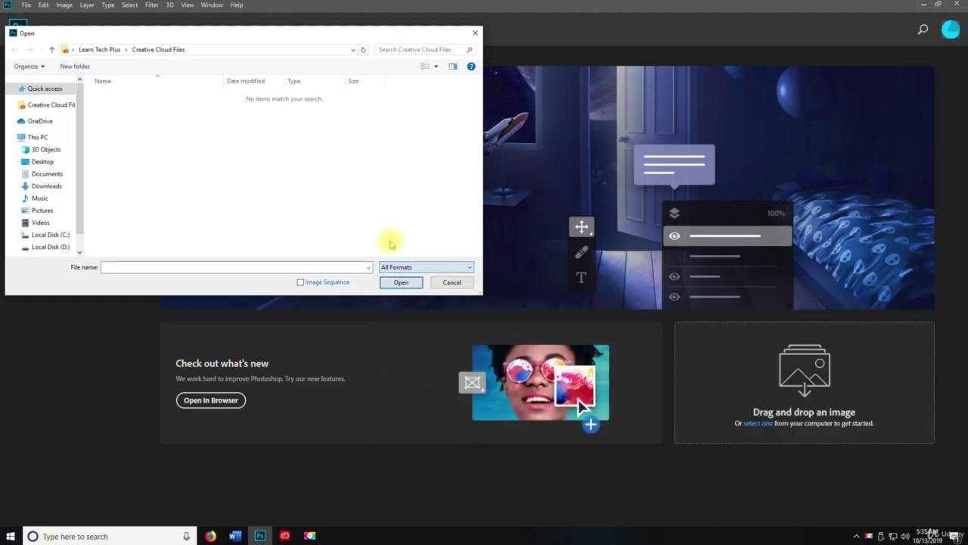
pyautogui.click(448, 281)
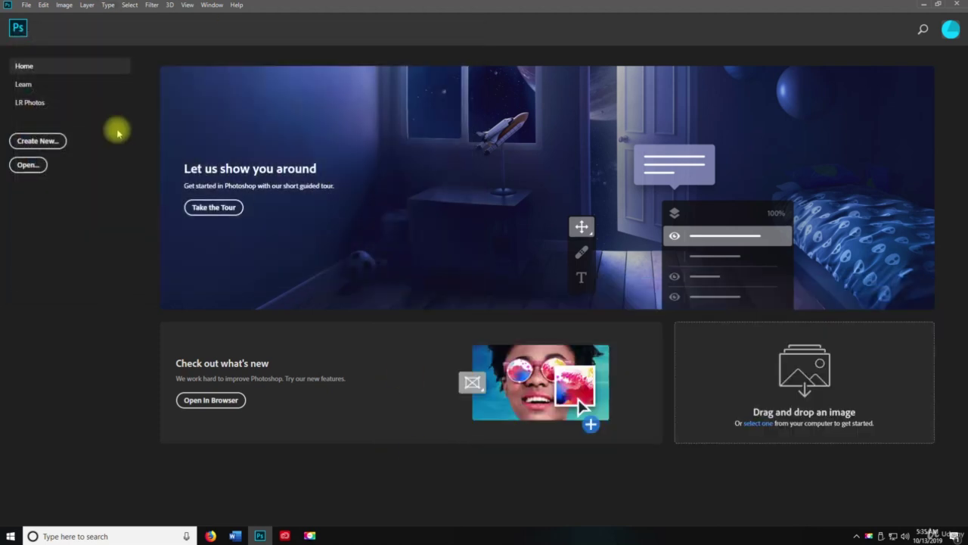
pyautogui.click(26, 5)
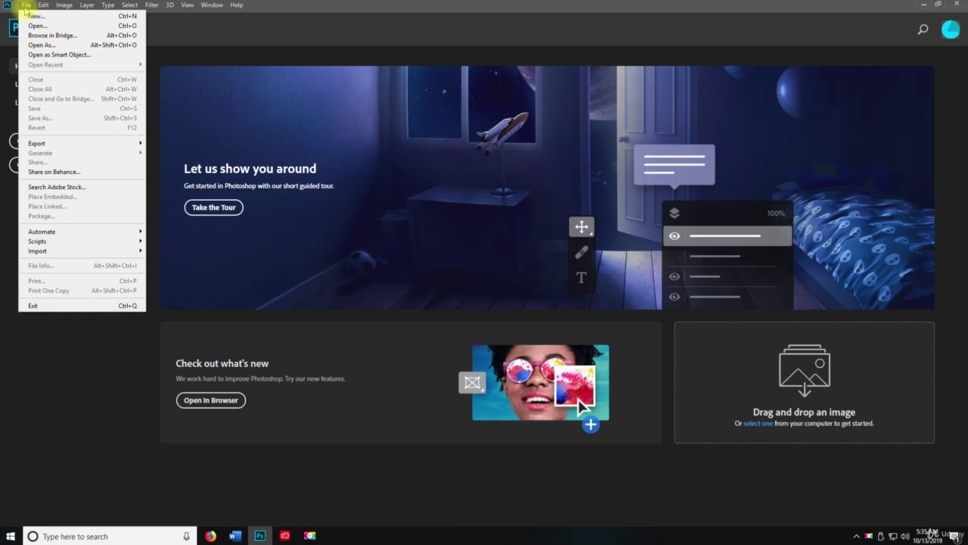
pyautogui.click(43, 5)
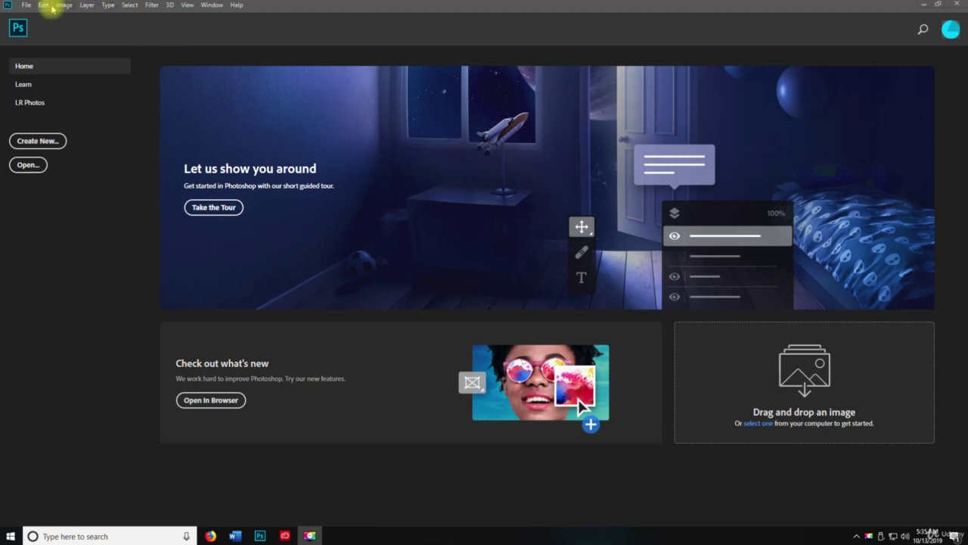
pyautogui.click(28, 5)
pyautogui.press('space')
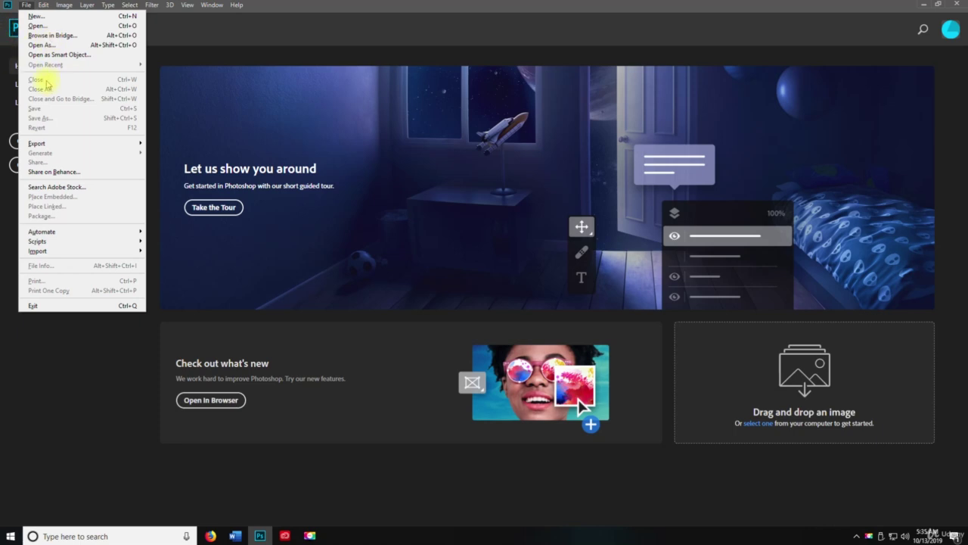
pyautogui.click(226, 39)
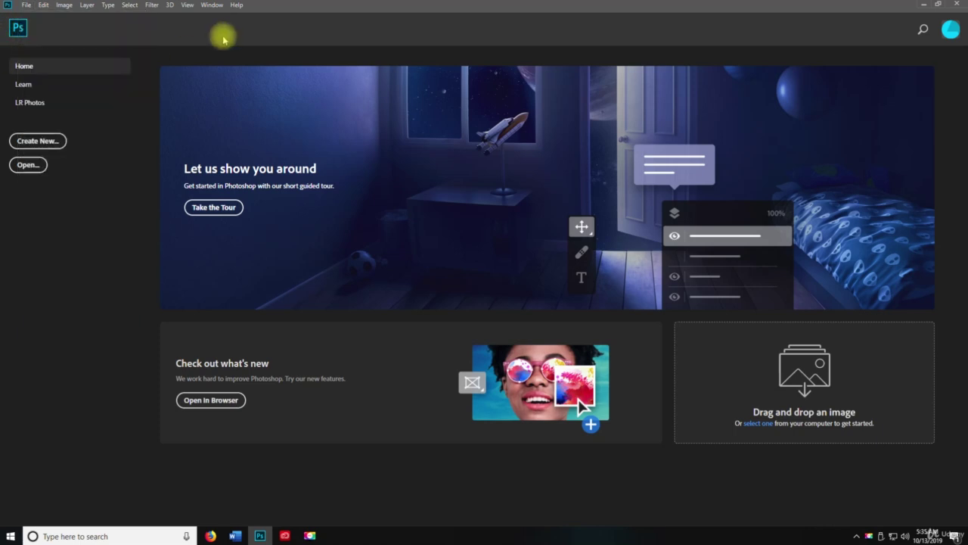
# Create a 1920 x 1080 pixel document with the Film & Video HDTV 1080p preset and review the file commands offered for it.
pyautogui.hotkey('ctrl', 'n')
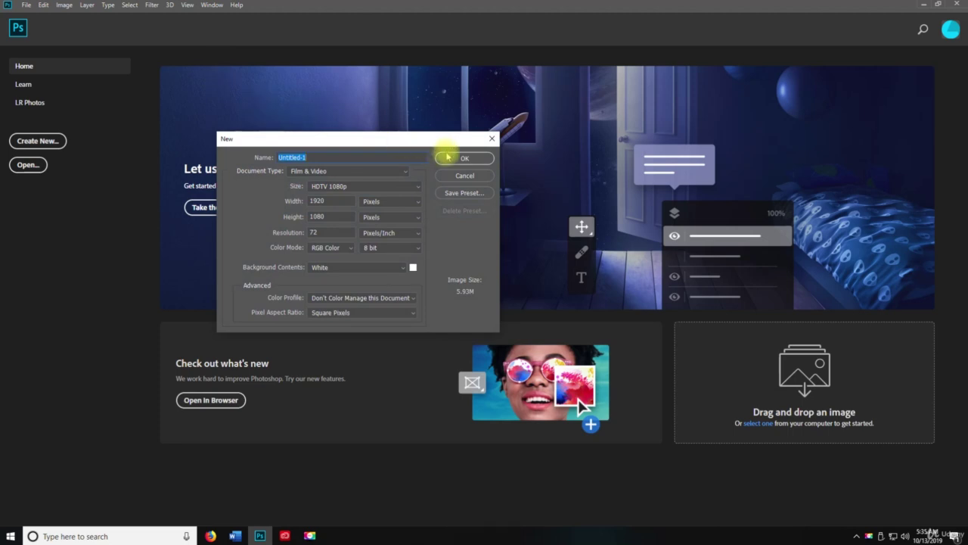
pyautogui.click(445, 155)
pyautogui.click(26, 5)
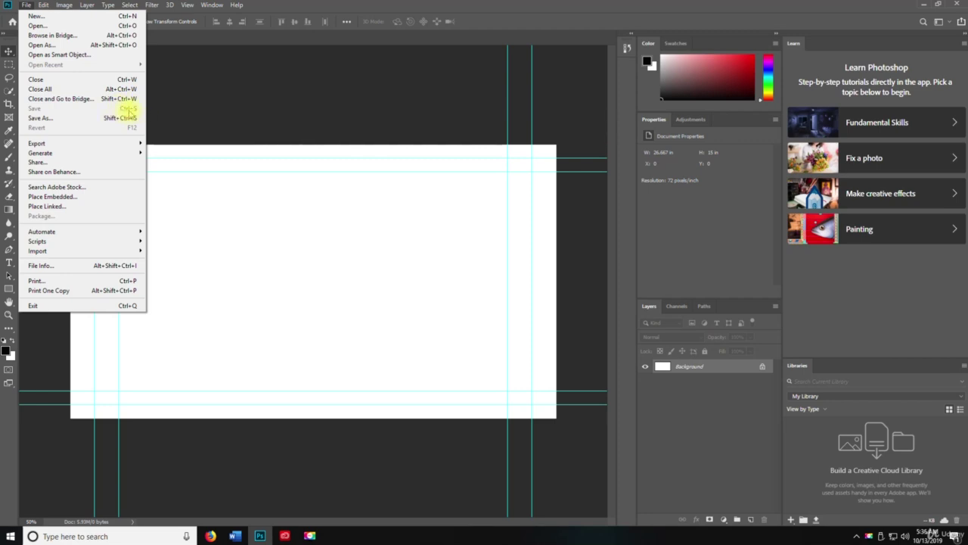
pyautogui.click(254, 187)
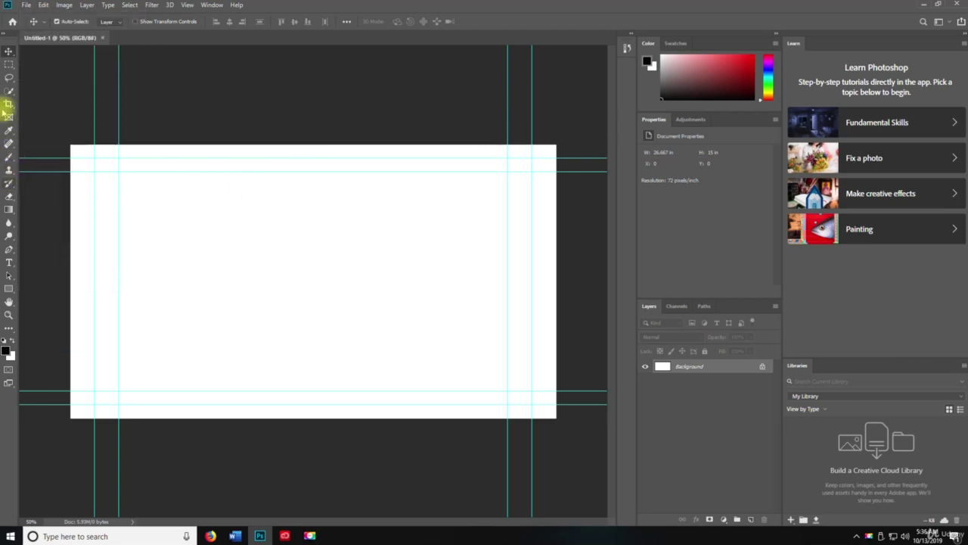
# Paint a black freehand zigzag with the Brush across the upper middle of the canvas, review the save commands and switch to the Move tool.
pyautogui.click(9, 158)
pyautogui.moveTo(179, 209)
pyautogui.mouseDown()
pyautogui.moveTo(262, 232)
pyautogui.moveTo(390, 238)
pyautogui.mouseUp()
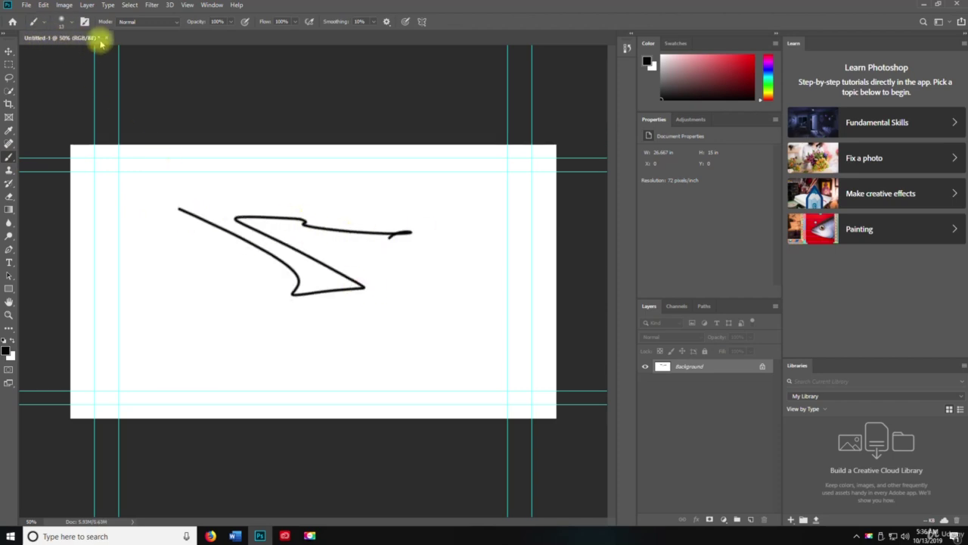
pyautogui.click(25, 4)
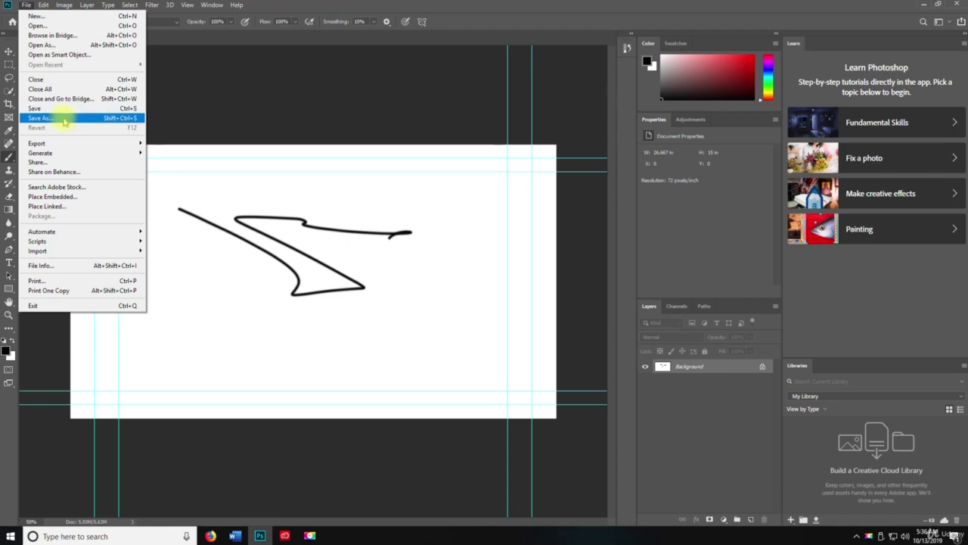
pyautogui.click(277, 221)
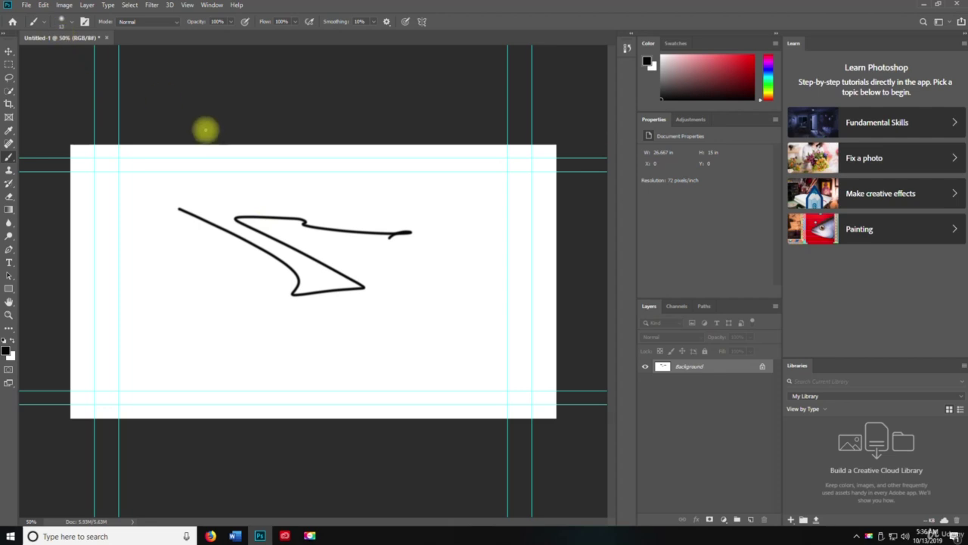
pyautogui.press('v')
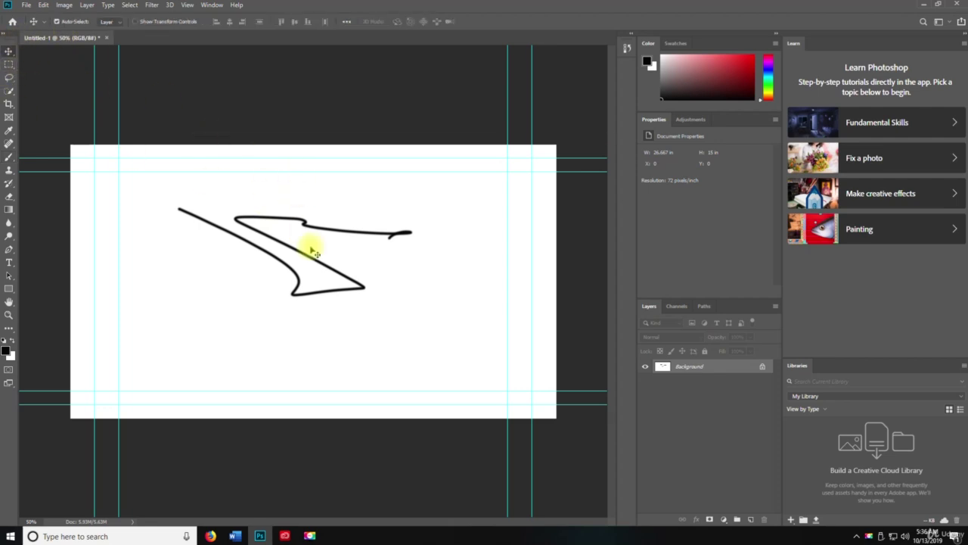
pyautogui.hotkey('ctrl', 's')
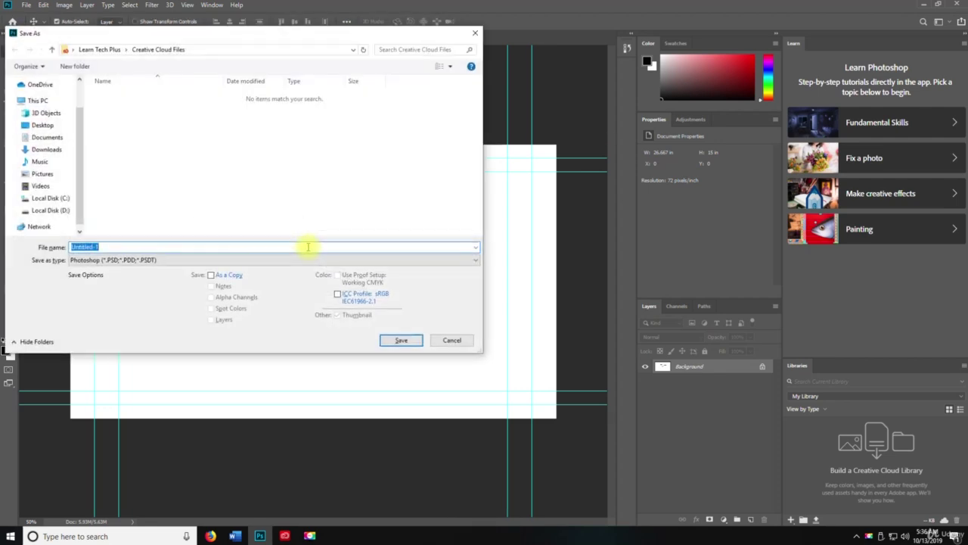
pyautogui.click(43, 125)
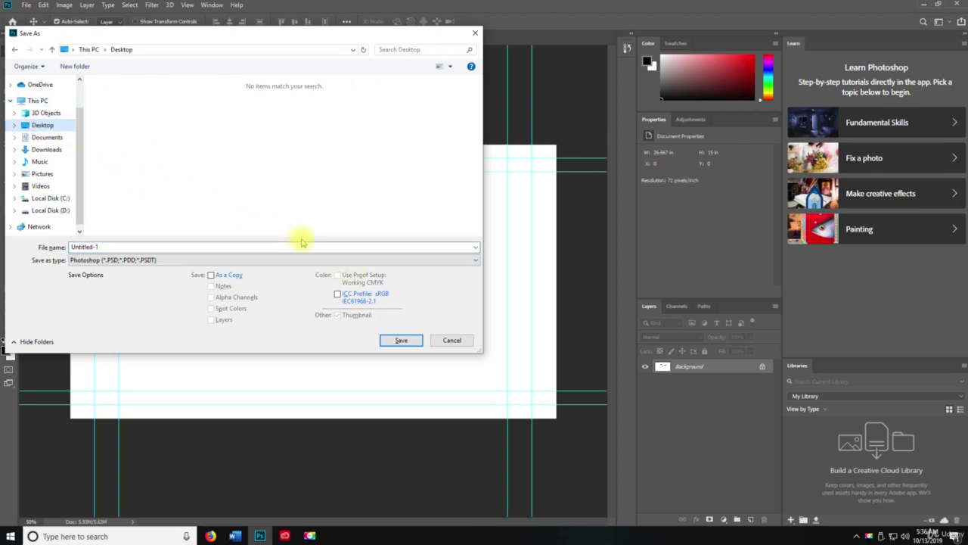
pyautogui.click(448, 340)
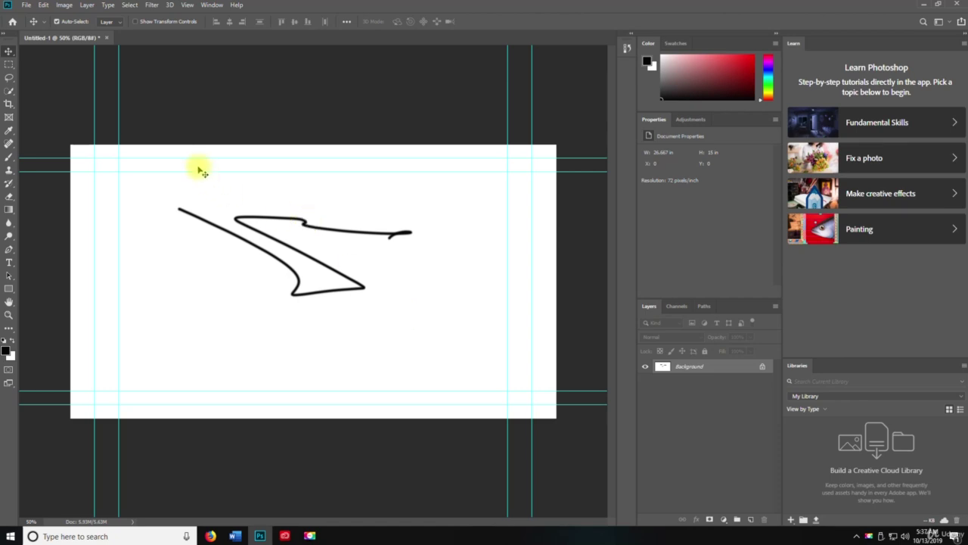
# Save the document to the Desktop as Untitled-1 in Photoshop format.
pyautogui.hotkey('ctrl', 's')
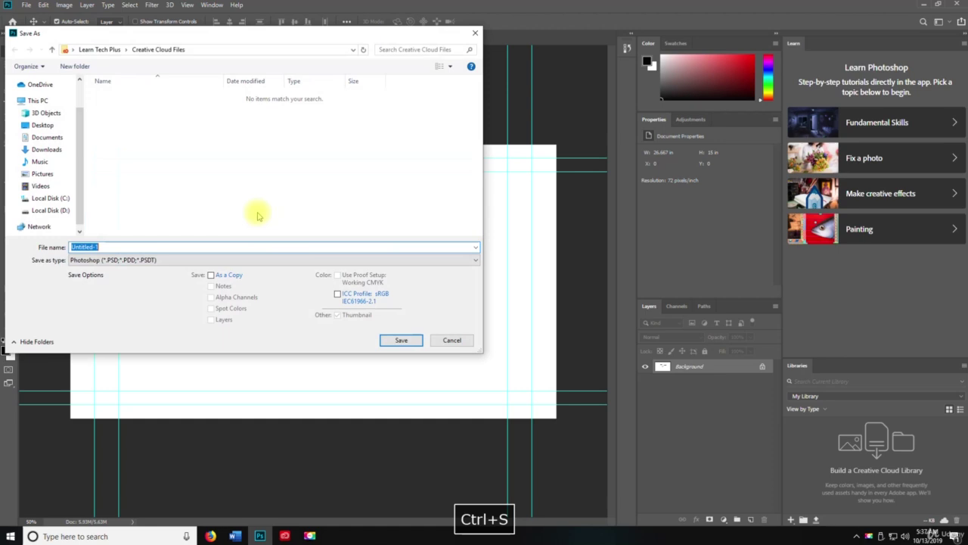
pyautogui.click(43, 125)
pyautogui.click(412, 341)
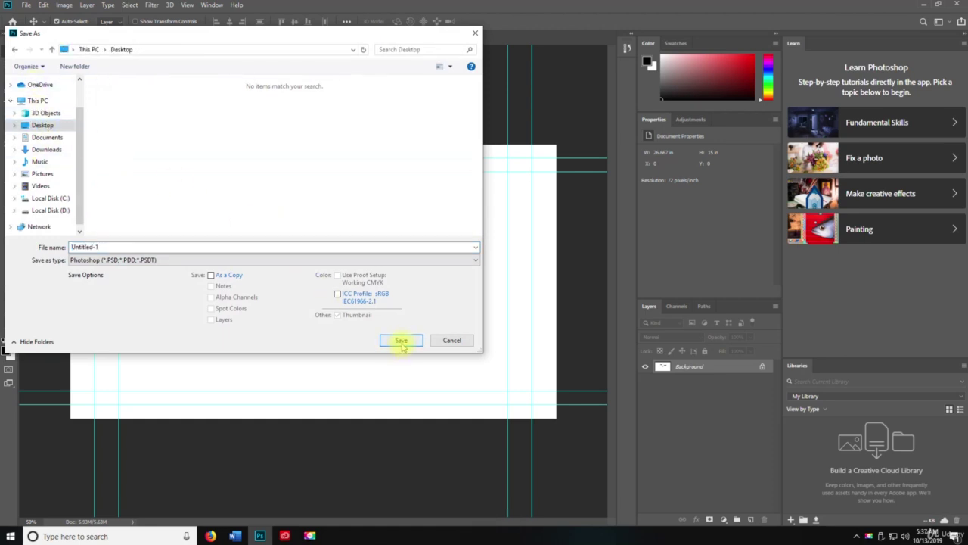
# Save the drawing to the Desktop again as Untitled-1 in Photoshop PDF format, accepting the default PDF settings.
pyautogui.click(26, 5)
pyautogui.click(39, 119)
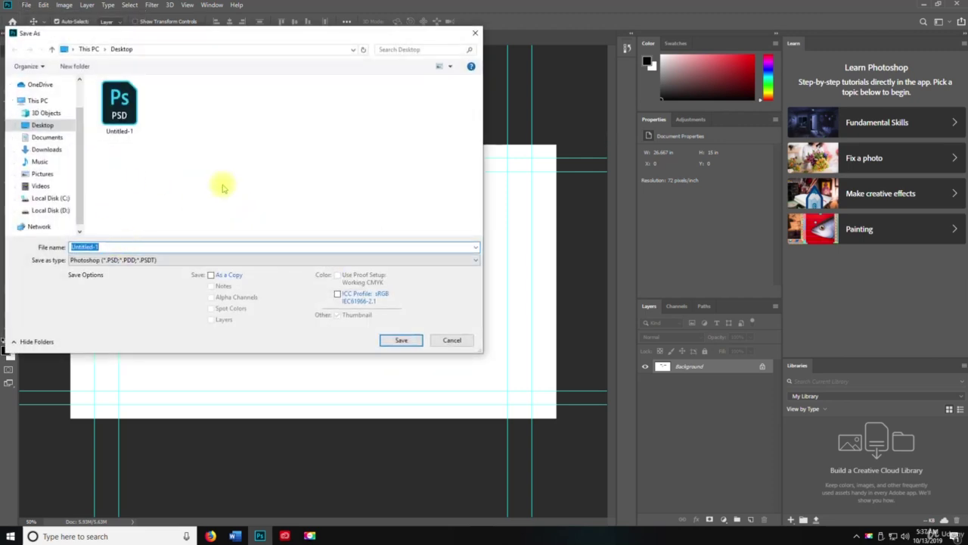
pyautogui.click(186, 259)
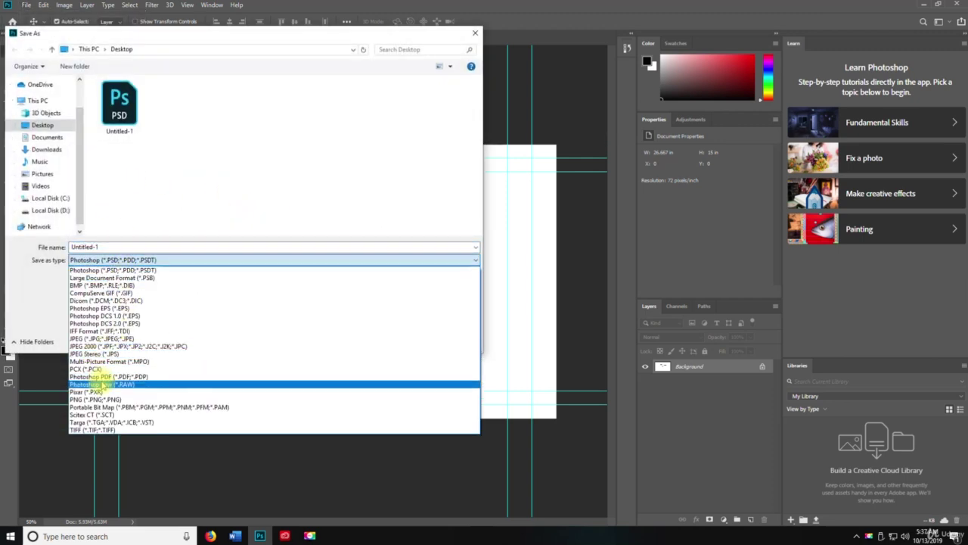
pyautogui.click(98, 376)
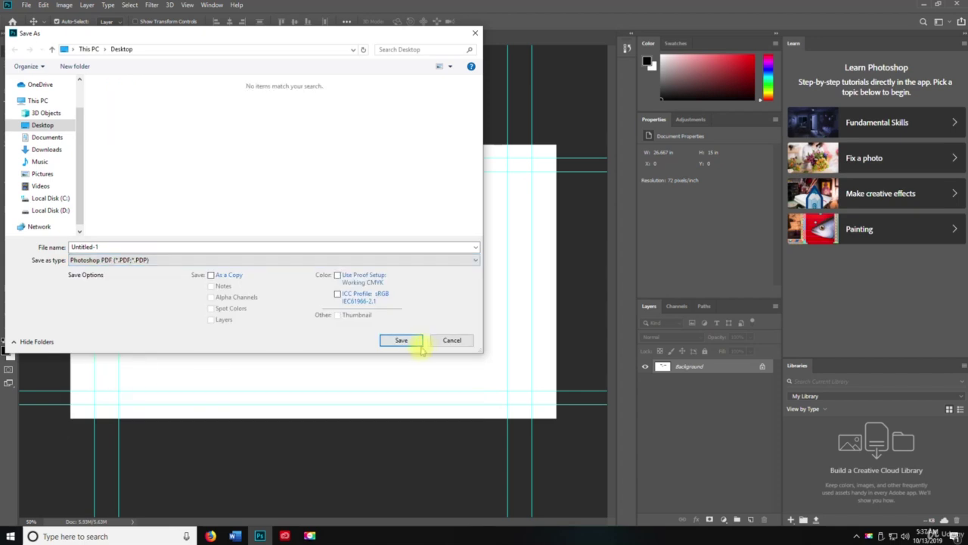
pyautogui.click(413, 342)
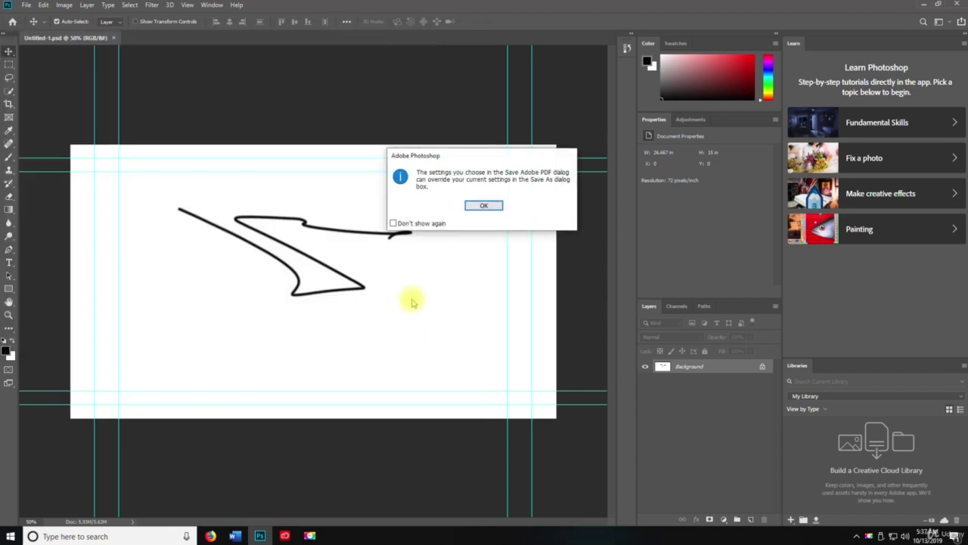
pyautogui.click(486, 207)
pyautogui.click(594, 334)
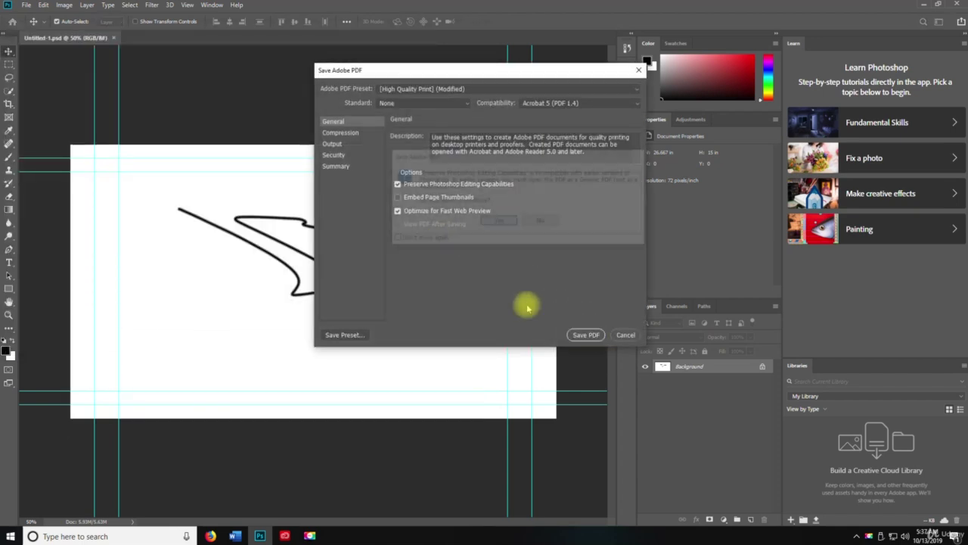
pyautogui.click(485, 222)
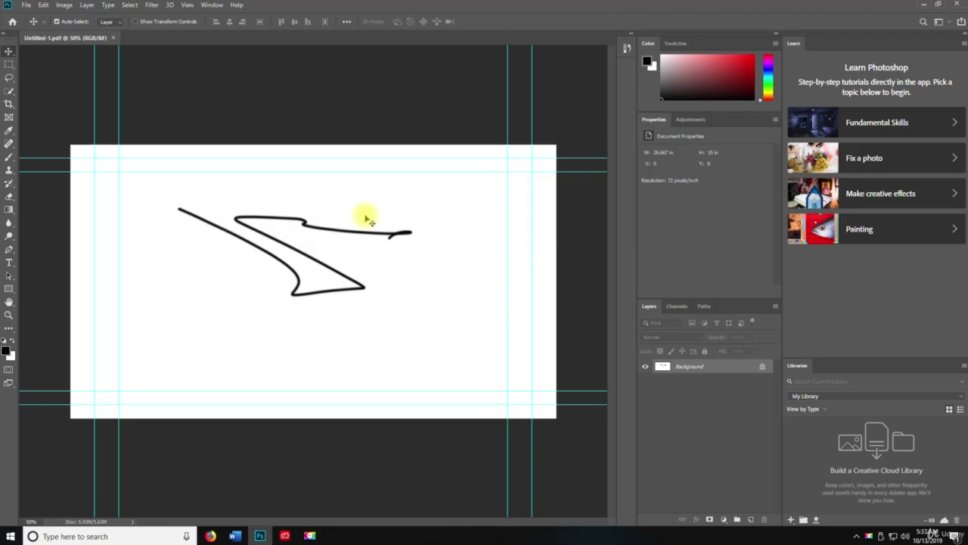
# Switch to the desktop to check the saved PSD and PDF files, try opening the PDF, and return to Photoshop.
pyautogui.click(923, 6)
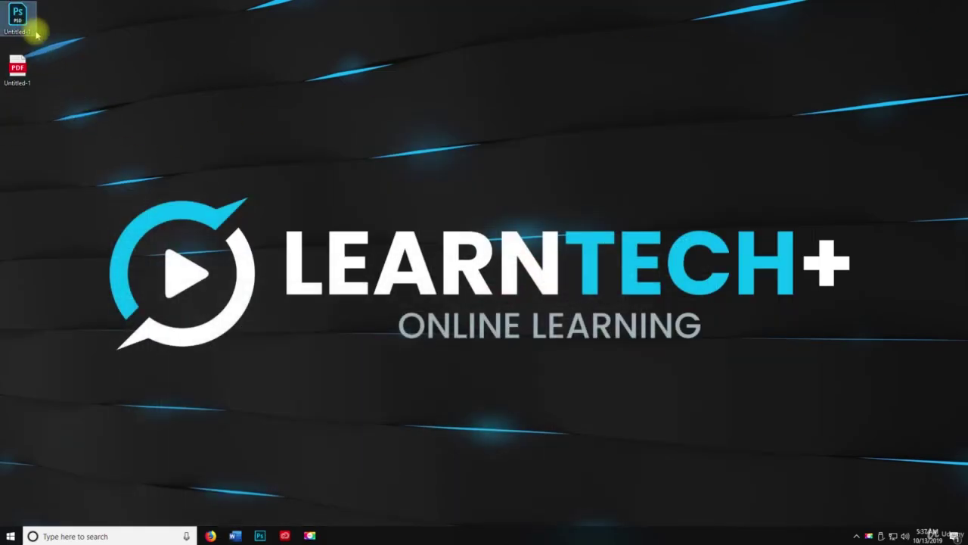
pyautogui.doubleClick(20, 84)
pyautogui.click(690, 259)
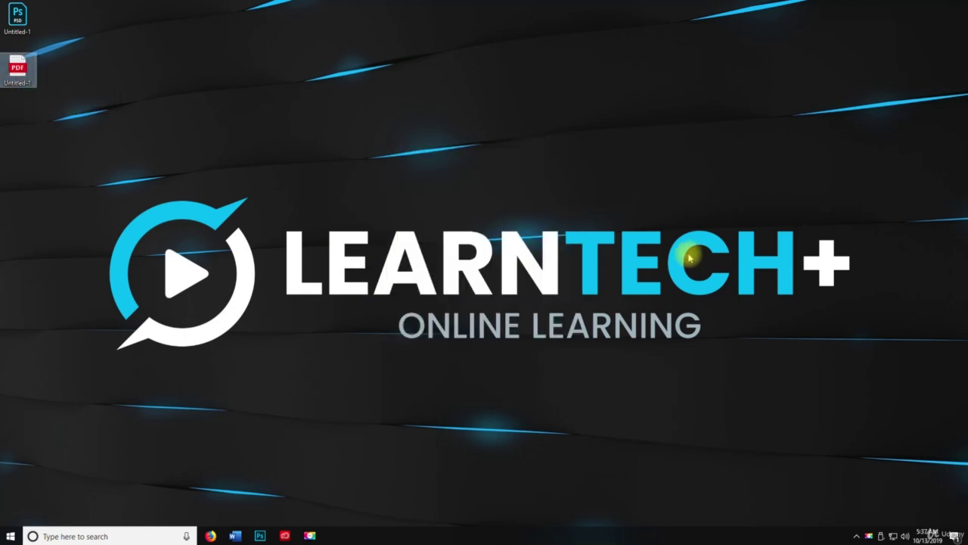
pyautogui.click(89, 137)
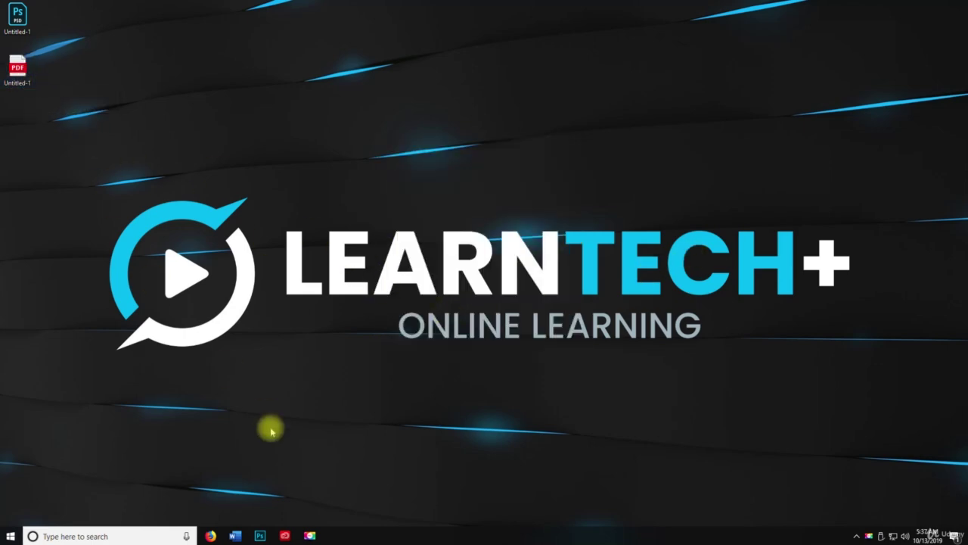
pyautogui.click(262, 537)
pyautogui.press('space')
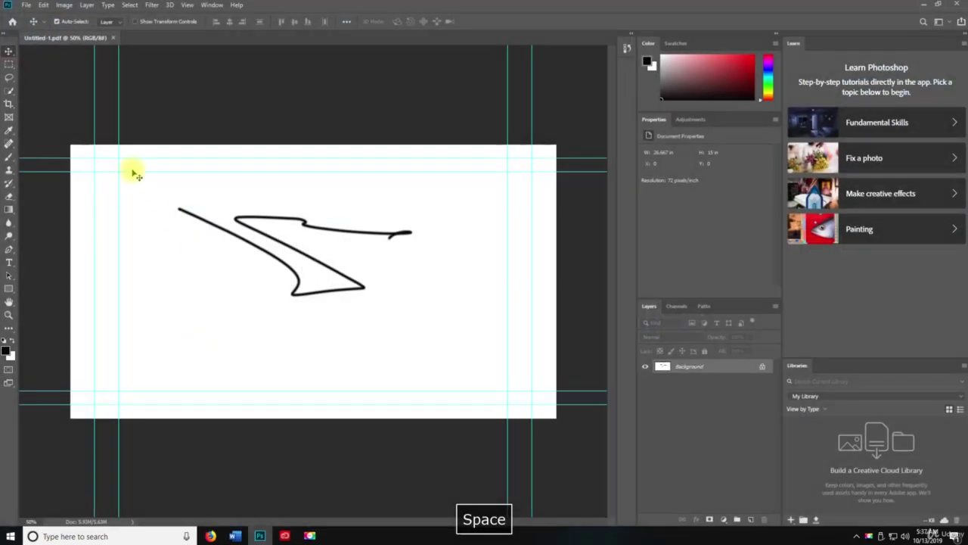
# Paint a short diagonal brush stroke below the left end of the zigzag, and revert the document to its saved state.
pyautogui.click(26, 6)
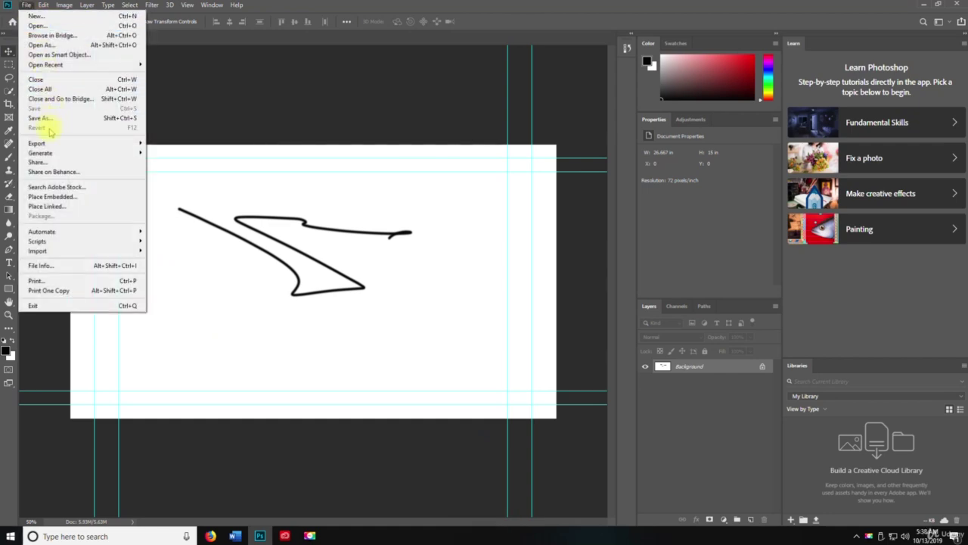
pyautogui.click(376, 252)
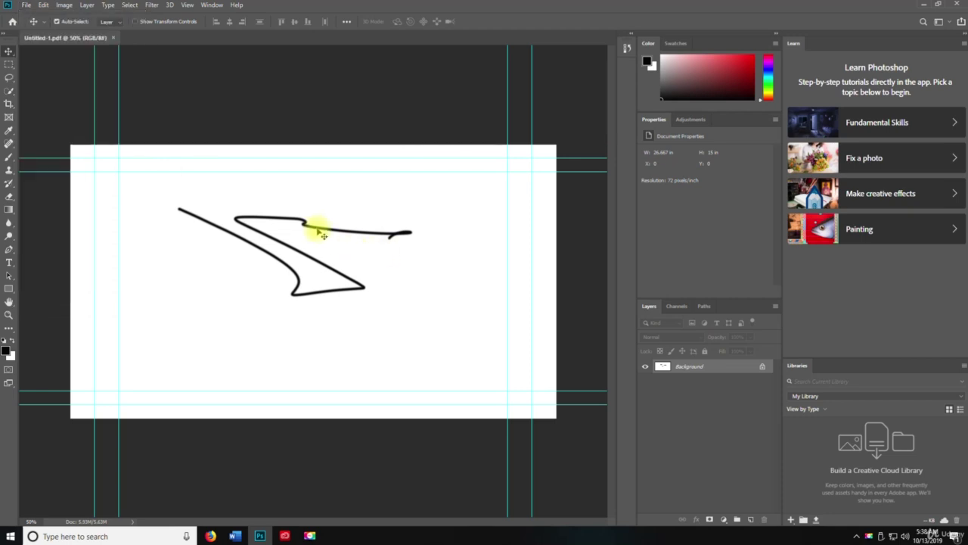
pyautogui.press('b')
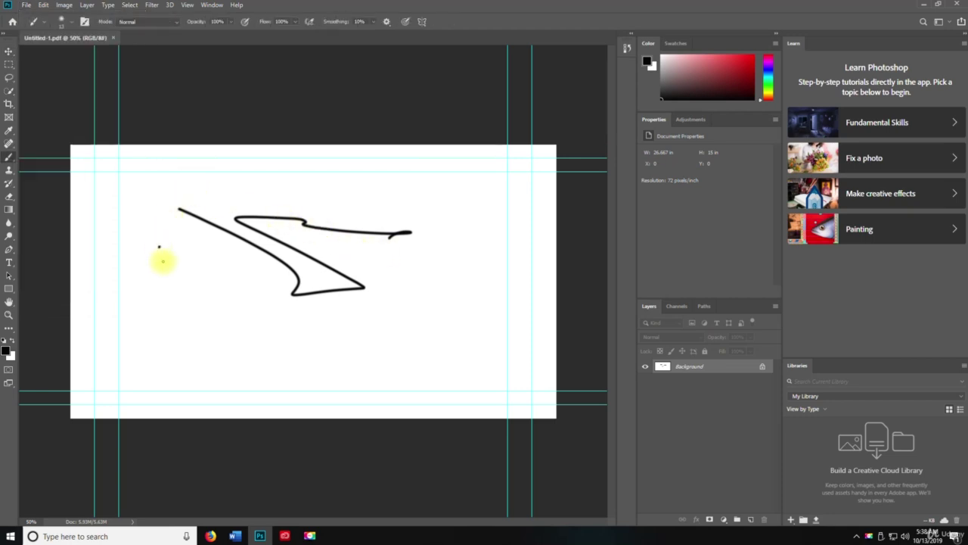
pyautogui.moveTo(163, 261); pyautogui.dragTo(237, 328)
pyautogui.click(26, 5)
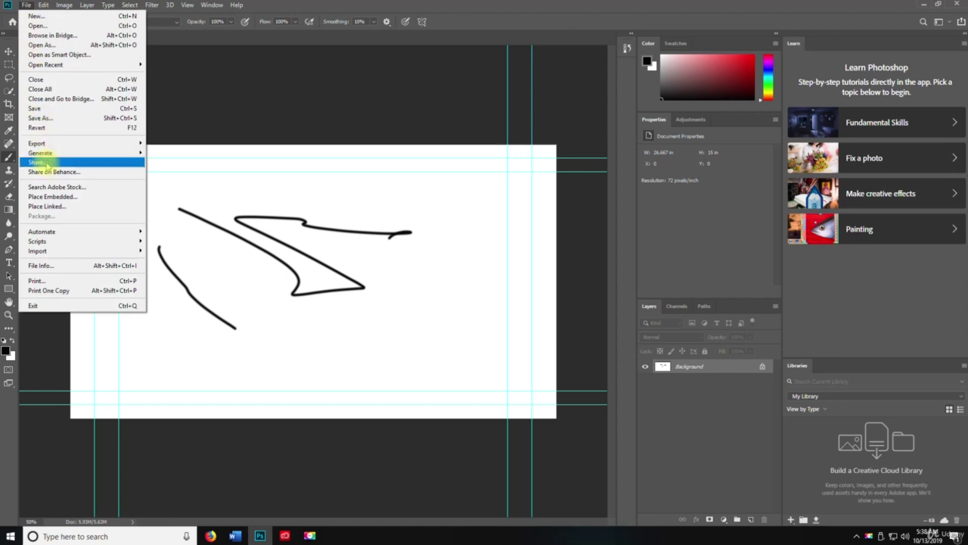
pyautogui.click(64, 128)
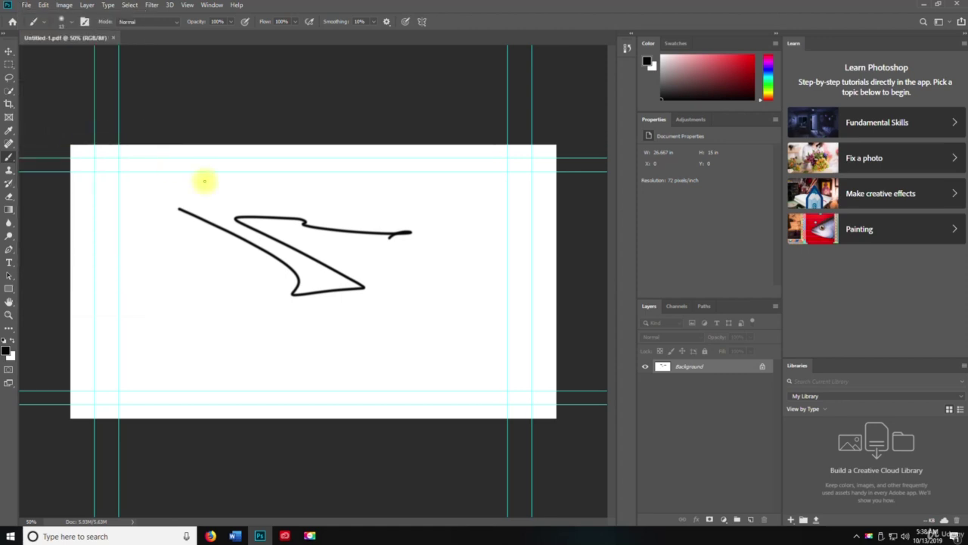
# Paint two freehand brush strokes, one below the zigzag and one to its right, and revert the document again.
pyautogui.click(26, 5)
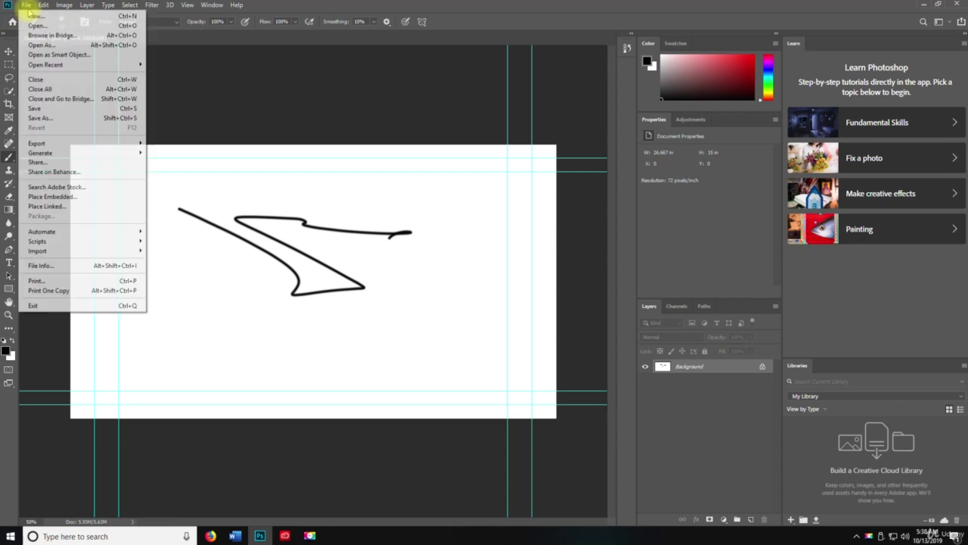
pyautogui.click(243, 381)
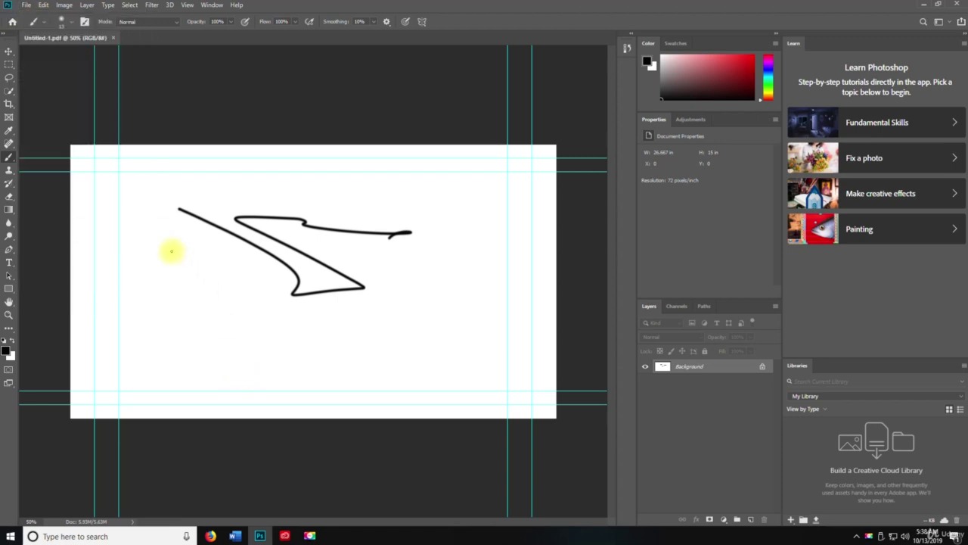
pyautogui.moveTo(157, 240)
pyautogui.mouseDown()
pyautogui.moveTo(281, 354)
pyautogui.moveTo(325, 350)
pyautogui.mouseUp()
pyautogui.moveTo(457, 268)
pyautogui.mouseDown()
pyautogui.moveTo(503, 303)
pyautogui.moveTo(457, 342)
pyautogui.mouseUp()
pyautogui.click(25, 5)
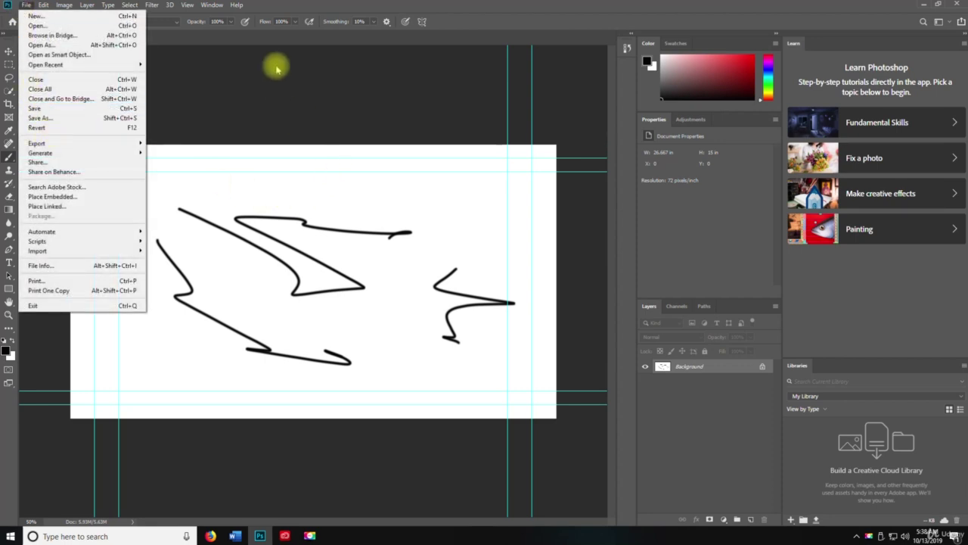
pyautogui.click(394, 5)
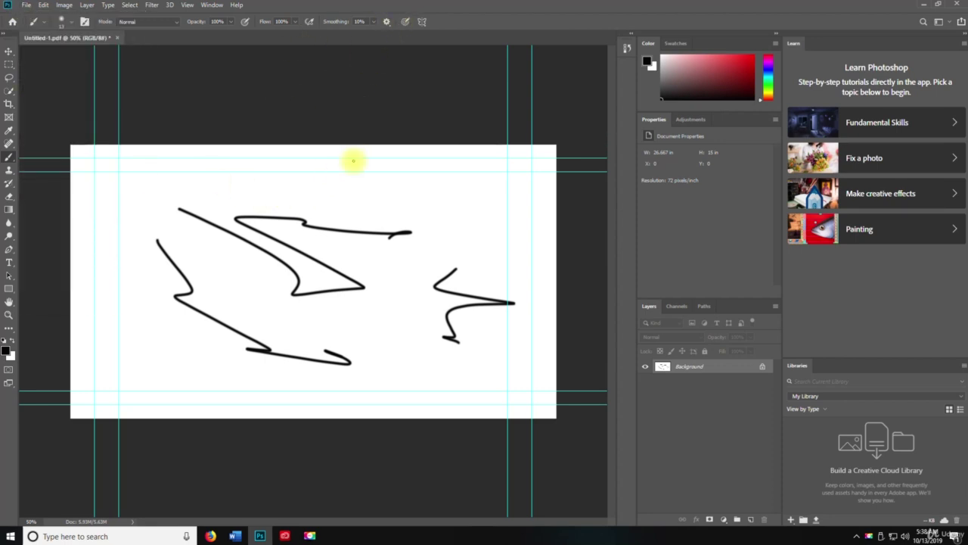
pyautogui.press('F12')
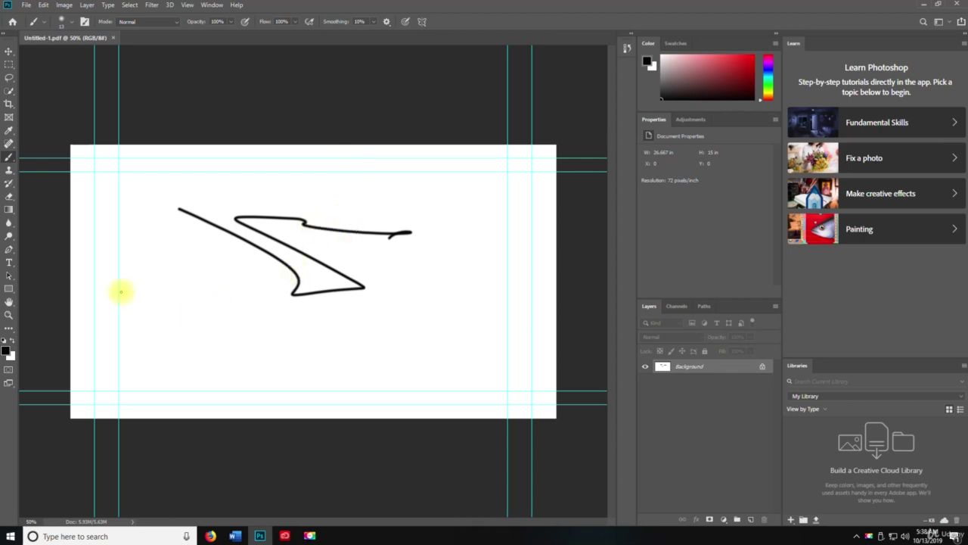
# Paint four freehand brush squiggles around the zigzag, and discard them all with the Revert command.
pyautogui.moveTo(156, 249)
pyautogui.mouseDown()
pyautogui.moveTo(190, 319)
pyautogui.moveTo(162, 341)
pyautogui.mouseUp()
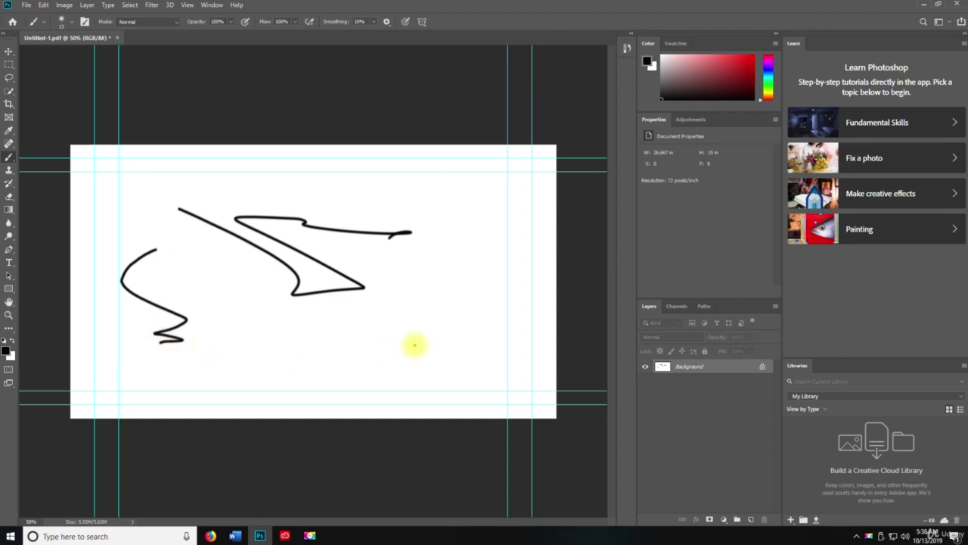
pyautogui.moveTo(410, 341)
pyautogui.mouseDown()
pyautogui.moveTo(438, 305)
pyautogui.moveTo(457, 325)
pyautogui.mouseUp()
pyautogui.moveTo(433, 177); pyautogui.dragTo(460, 236)
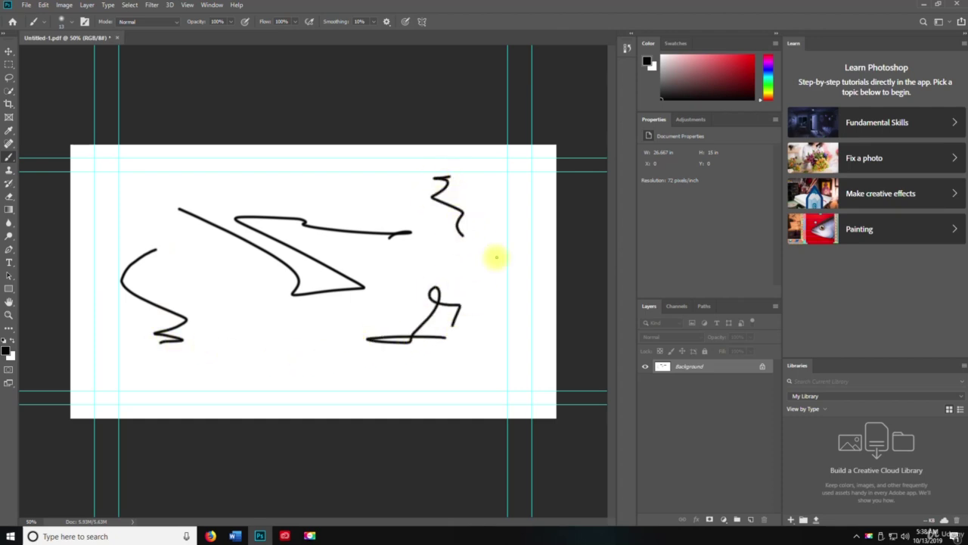
pyautogui.moveTo(157, 171)
pyautogui.mouseDown()
pyautogui.moveTo(246, 180)
pyautogui.moveTo(287, 198)
pyautogui.mouseUp()
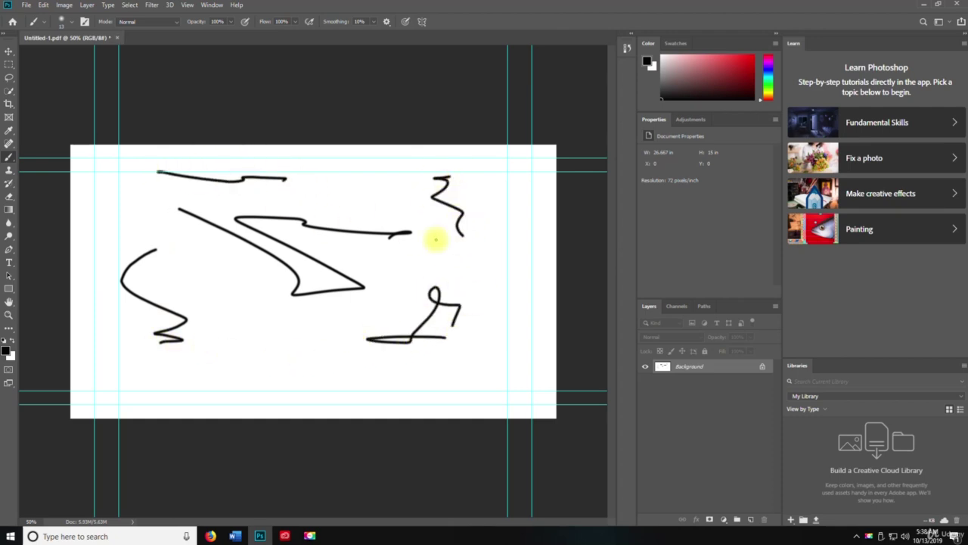
pyautogui.press('F12')
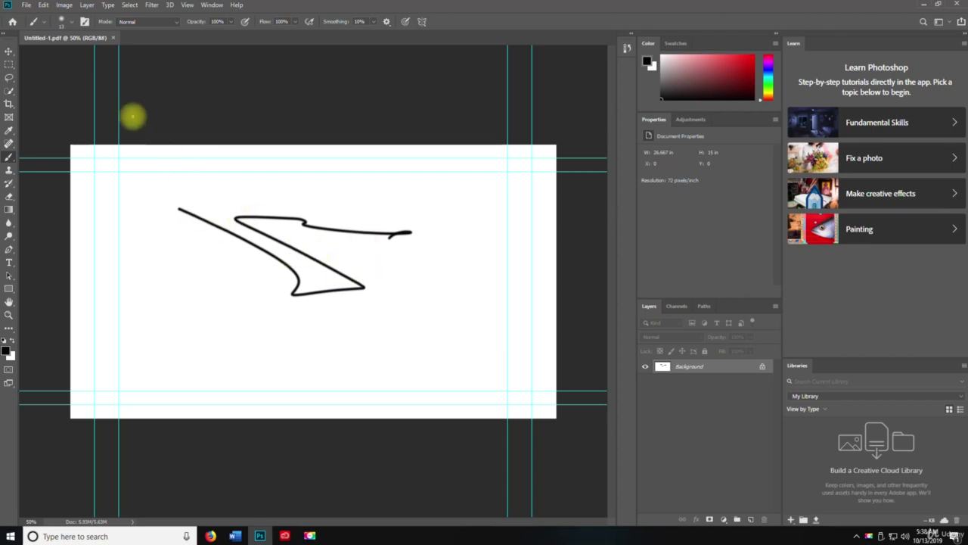
# Quick-export the drawing as PNG to the Desktop as Untitled-1, check the desktop, and return to Photoshop.
pyautogui.click(26, 5)
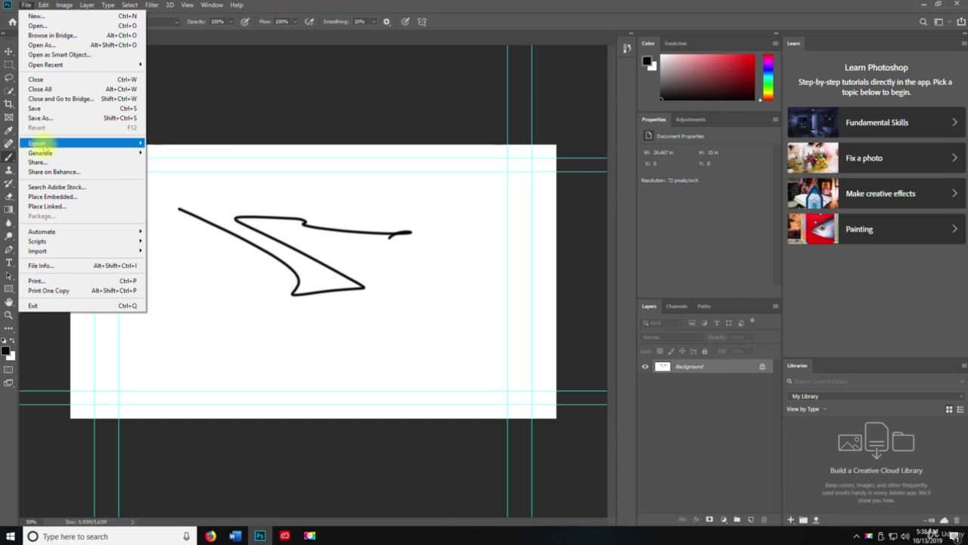
pyautogui.moveTo(43, 144)
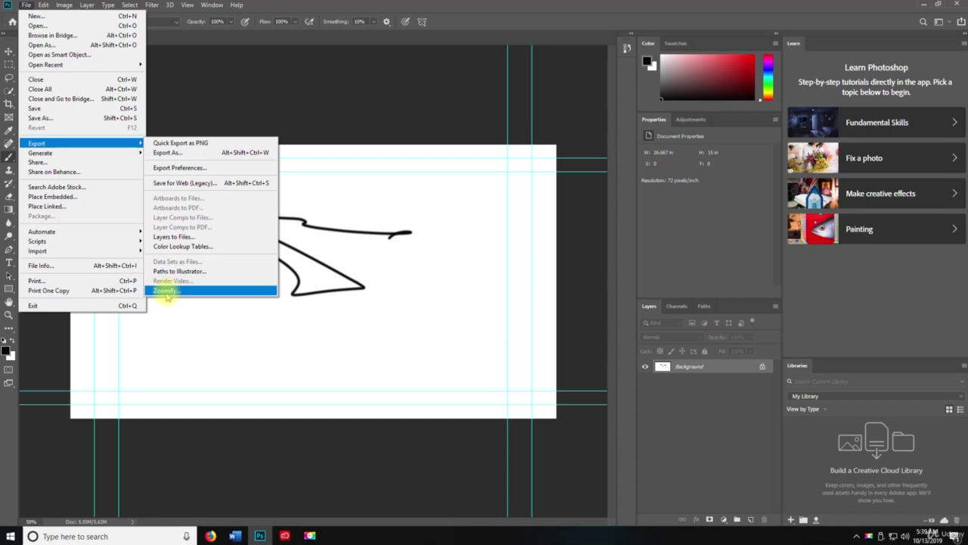
pyautogui.click(179, 144)
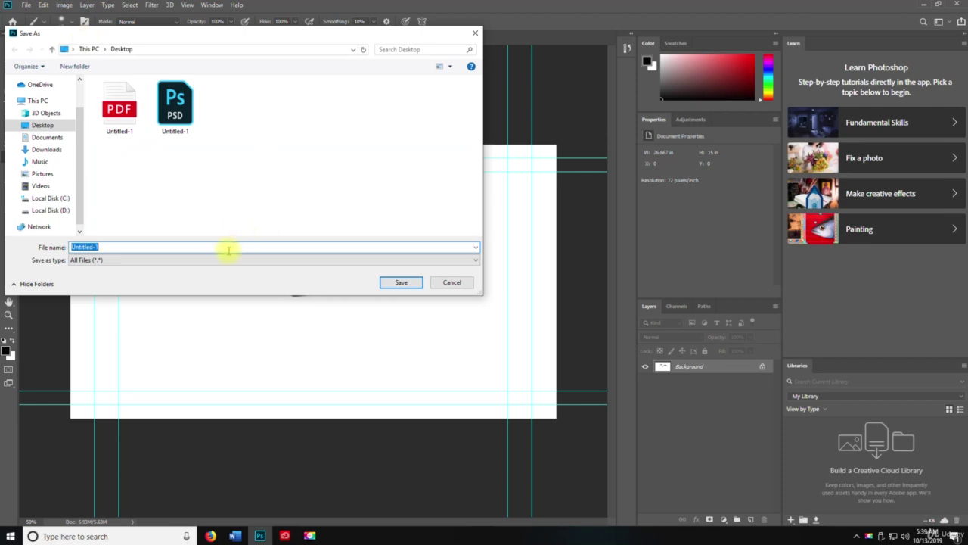
pyautogui.click(401, 283)
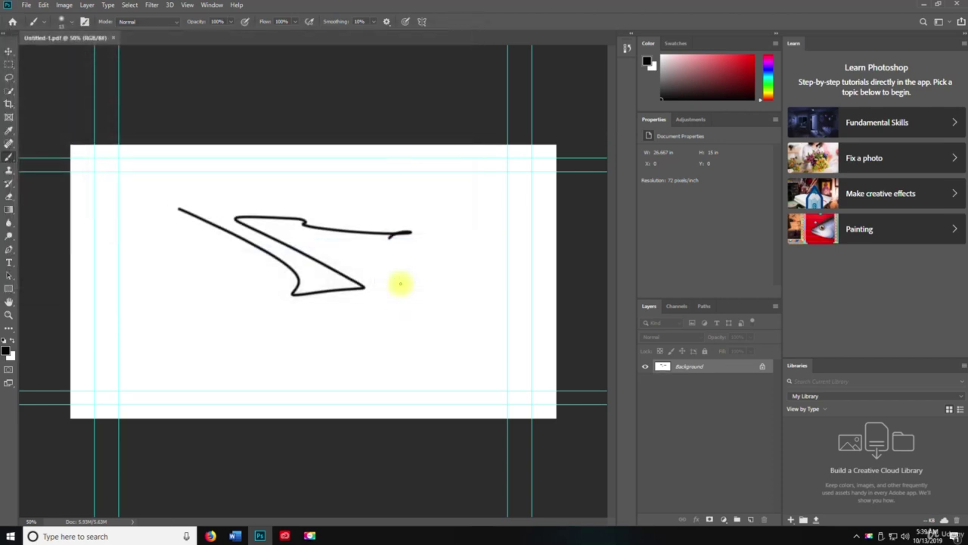
pyautogui.click(918, 4)
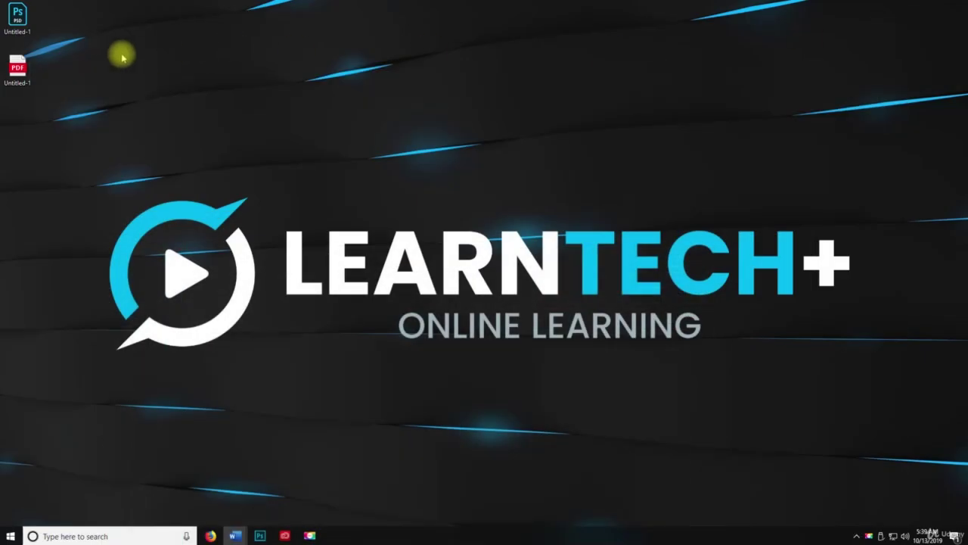
pyautogui.click(260, 535)
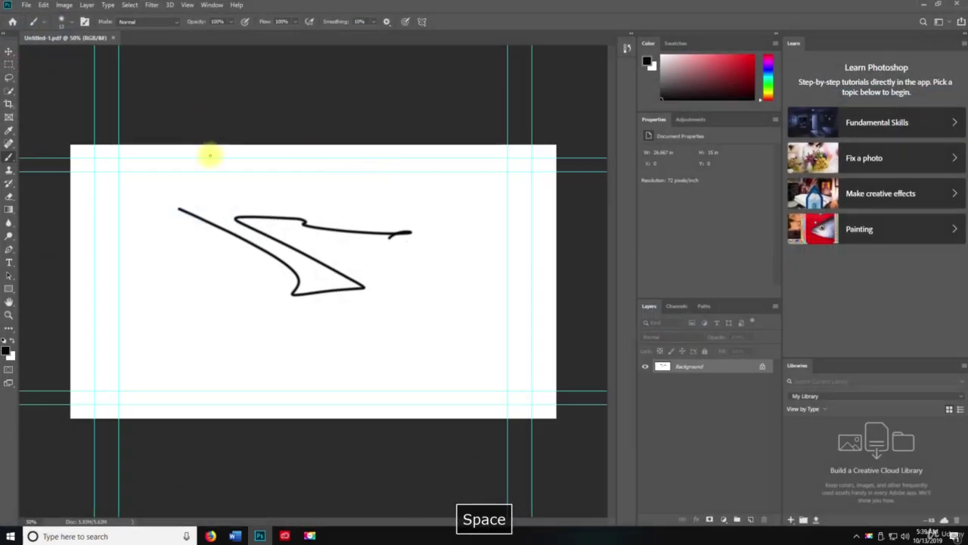
# Open the drawing in Save for Web (Legacy), enlarge the dialog and bring the whole zigzag into the preview.
pyautogui.click(27, 5)
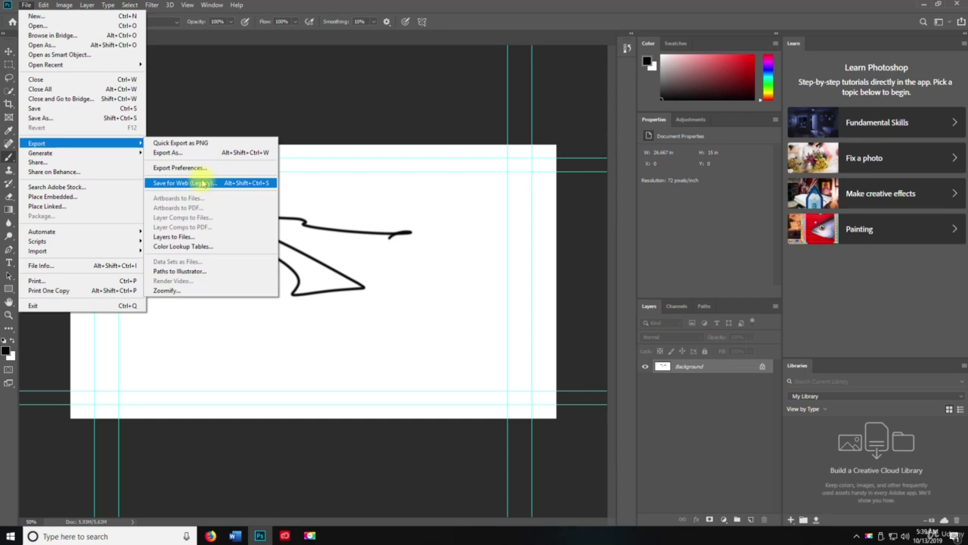
pyautogui.click(203, 184)
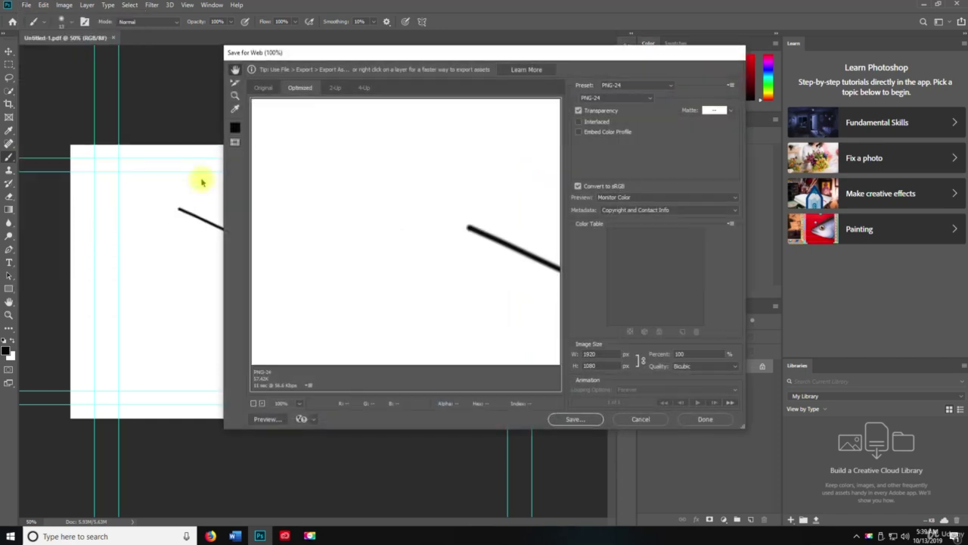
pyautogui.moveTo(580, 59); pyautogui.dragTo(458, 43)
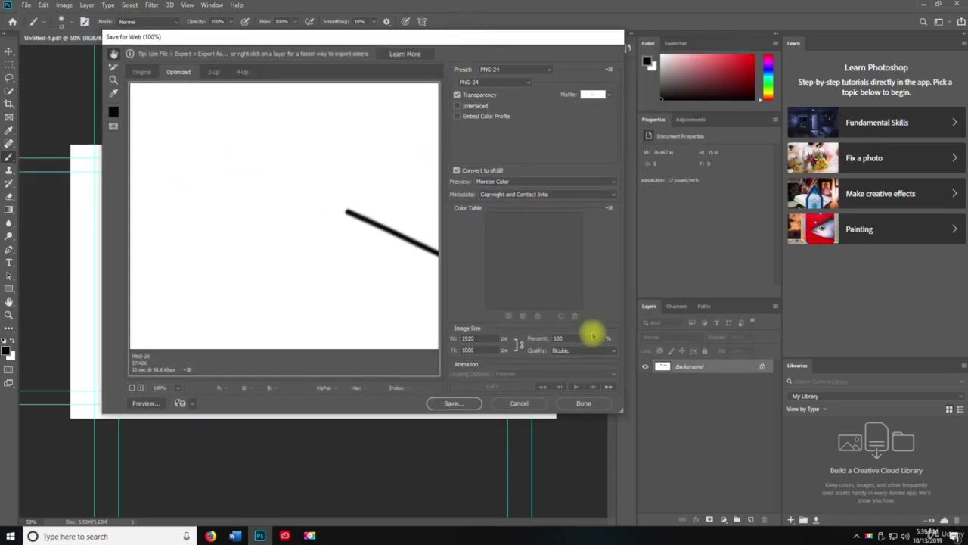
pyautogui.moveTo(621, 411); pyautogui.dragTo(873, 475)
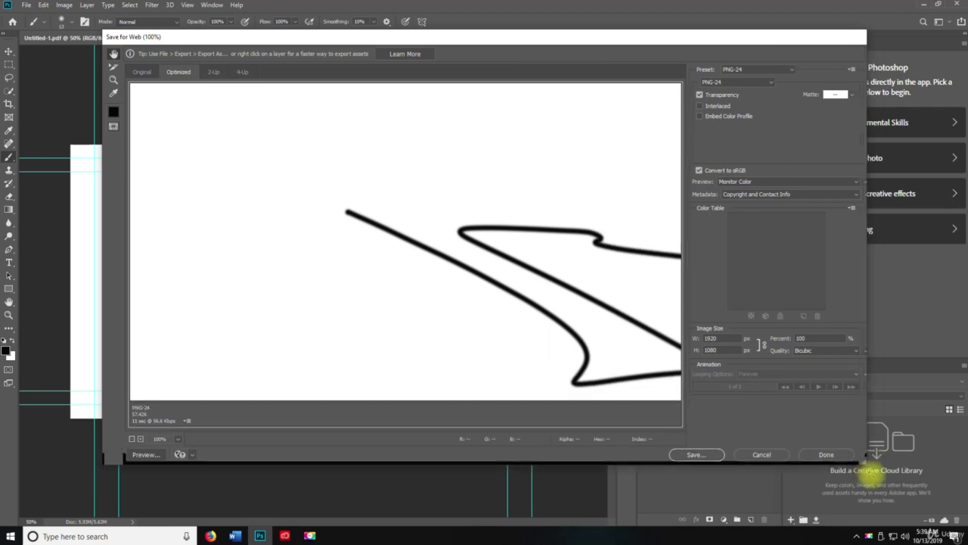
pyautogui.moveTo(564, 307); pyautogui.dragTo(579, 326)
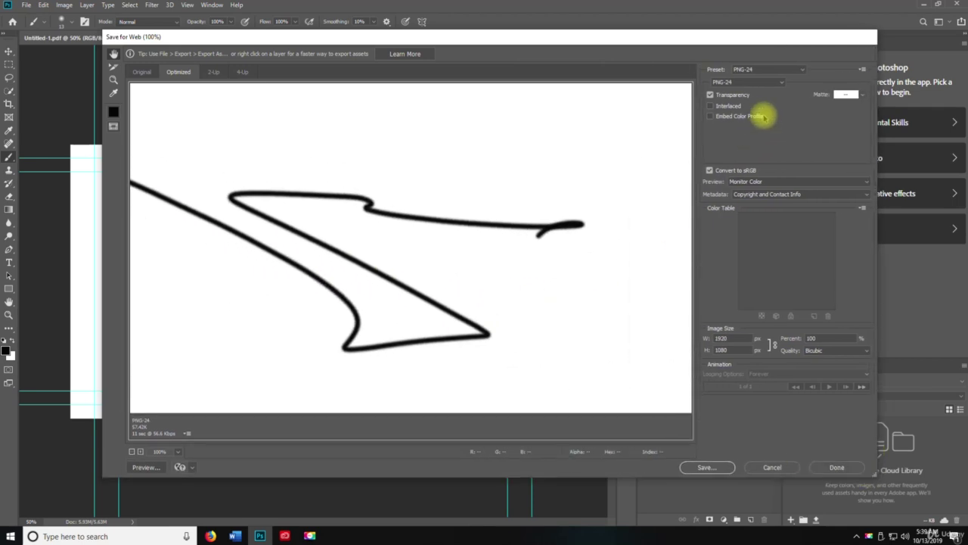
# Try the GIF, JPEG, PNG-8, PNG-24 and WBMP formats in turn and inspect the drawing's preview.
pyautogui.click(762, 82)
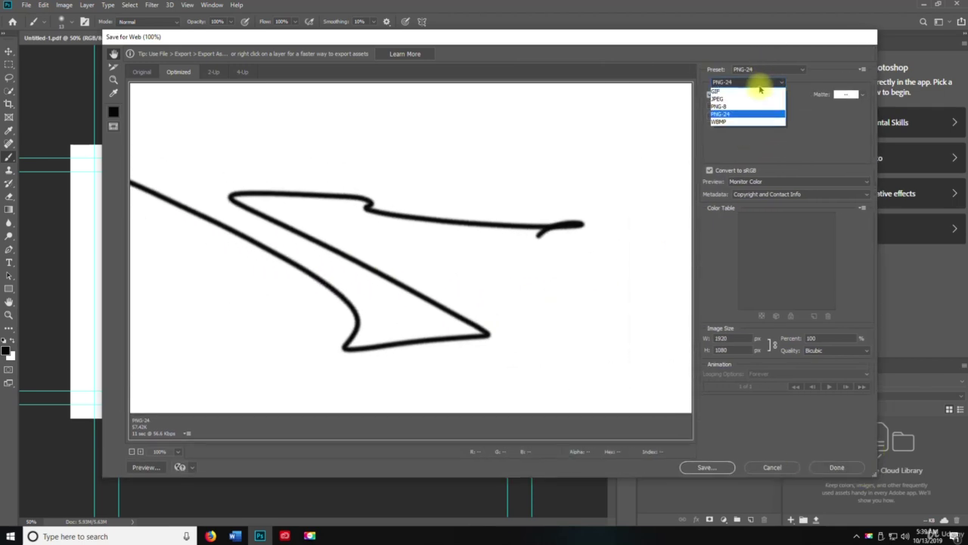
pyautogui.click(756, 91)
pyautogui.click(752, 81)
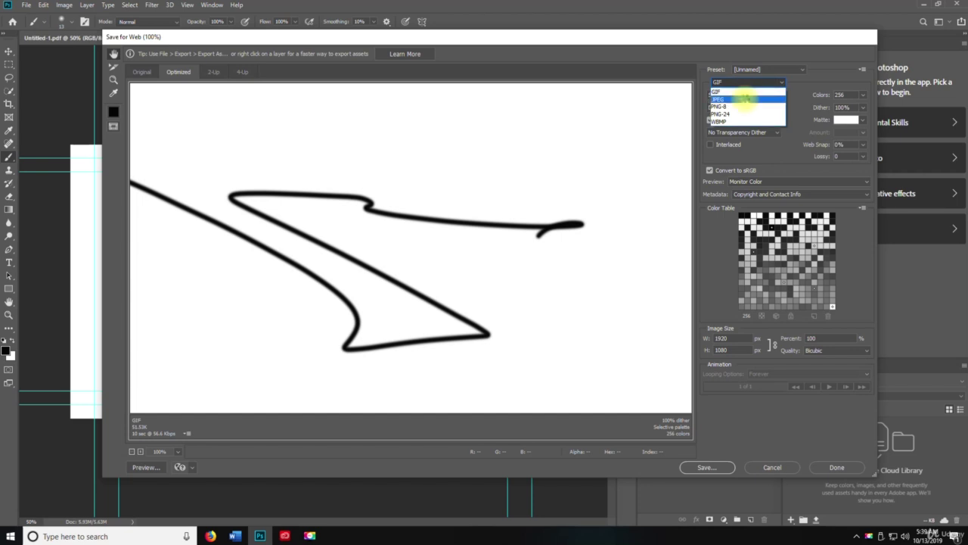
pyautogui.click(746, 98)
pyautogui.click(749, 82)
pyautogui.click(740, 107)
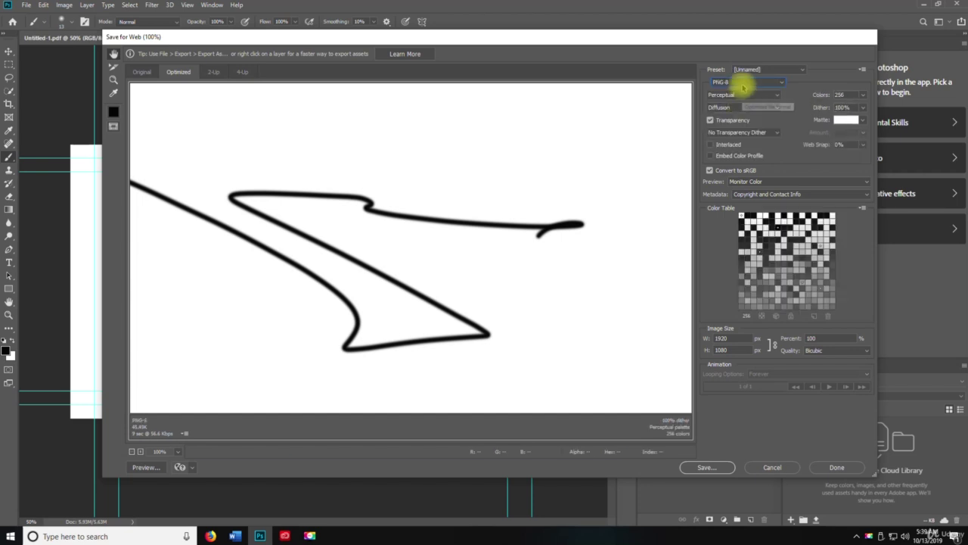
pyautogui.click(743, 82)
pyautogui.click(723, 115)
pyautogui.click(742, 81)
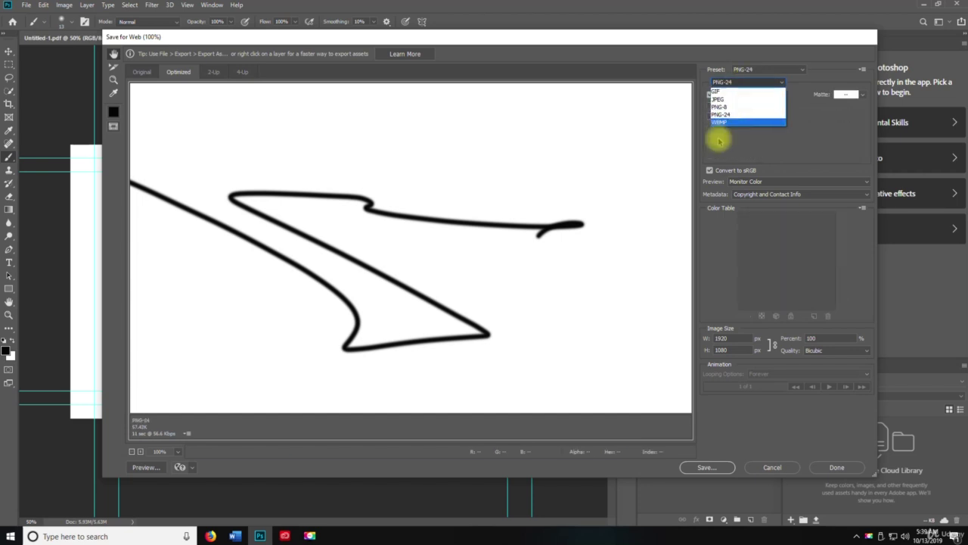
pyautogui.click(725, 123)
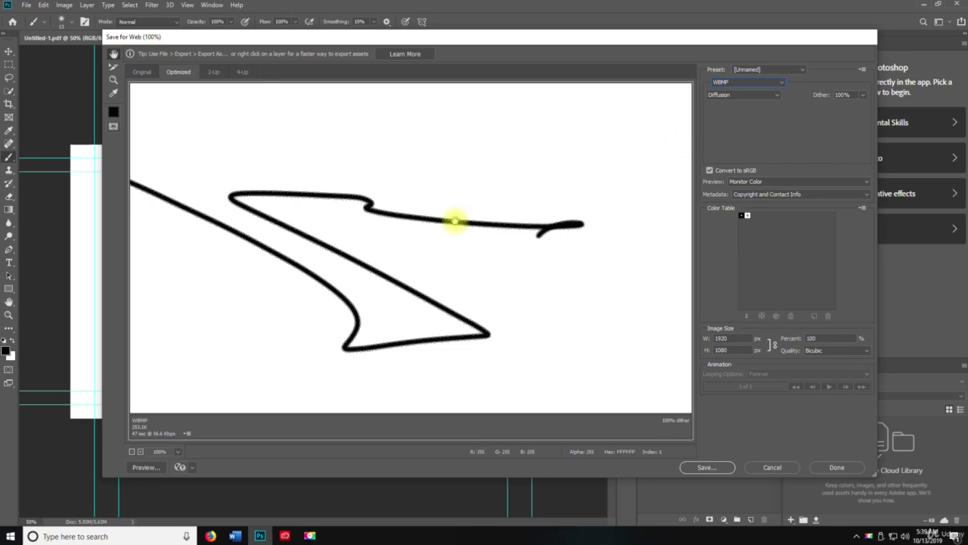
pyautogui.moveTo(402, 244); pyautogui.dragTo(602, 229)
# Set the web format to PNG-24 and save the image to the Desktop as Untitled-1, replacing the existing PNG.
pyautogui.click(742, 82)
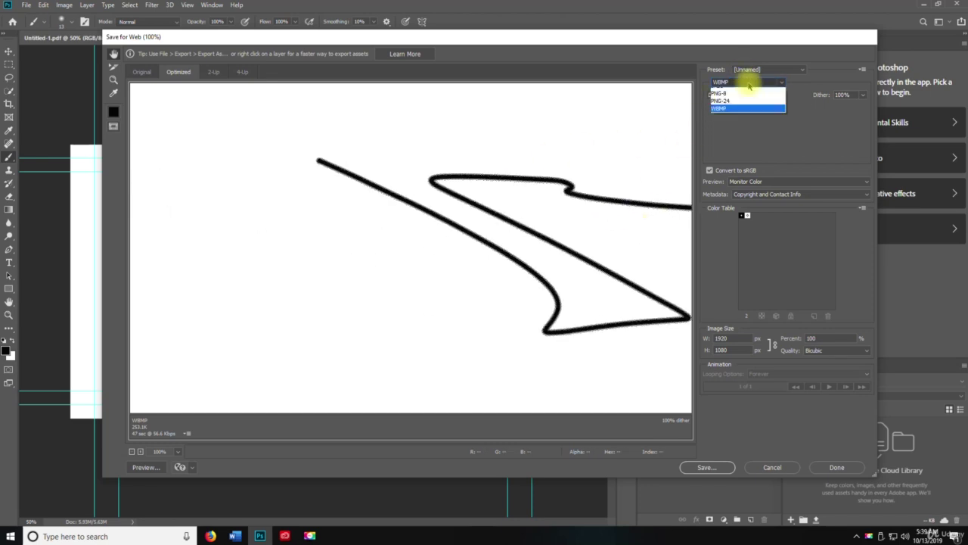
pyautogui.click(722, 114)
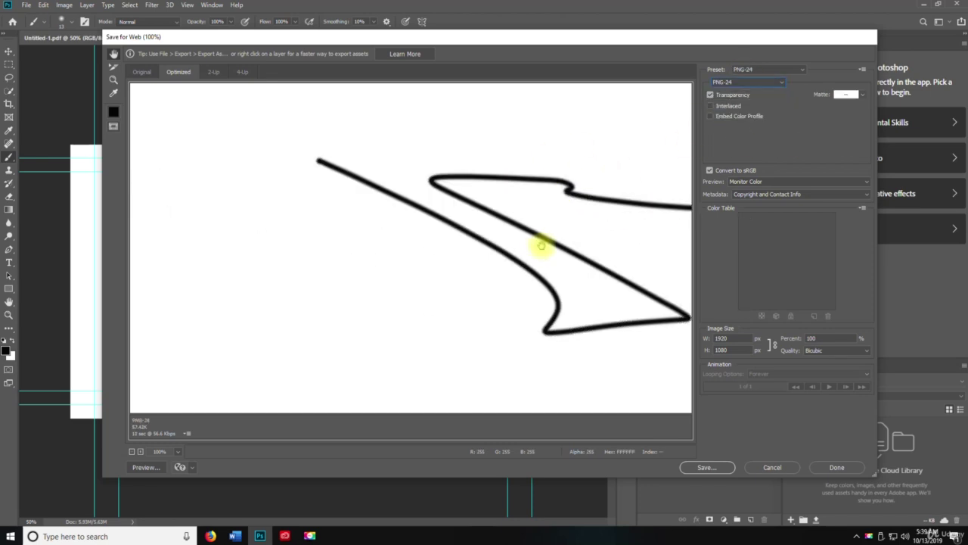
pyautogui.moveTo(541, 248); pyautogui.dragTo(361, 209)
pyautogui.click(706, 468)
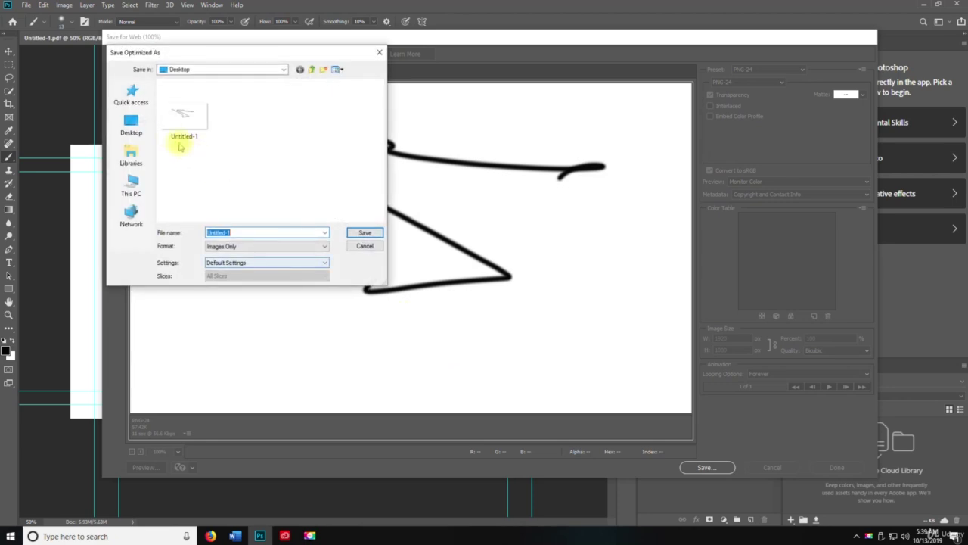
pyautogui.click(365, 235)
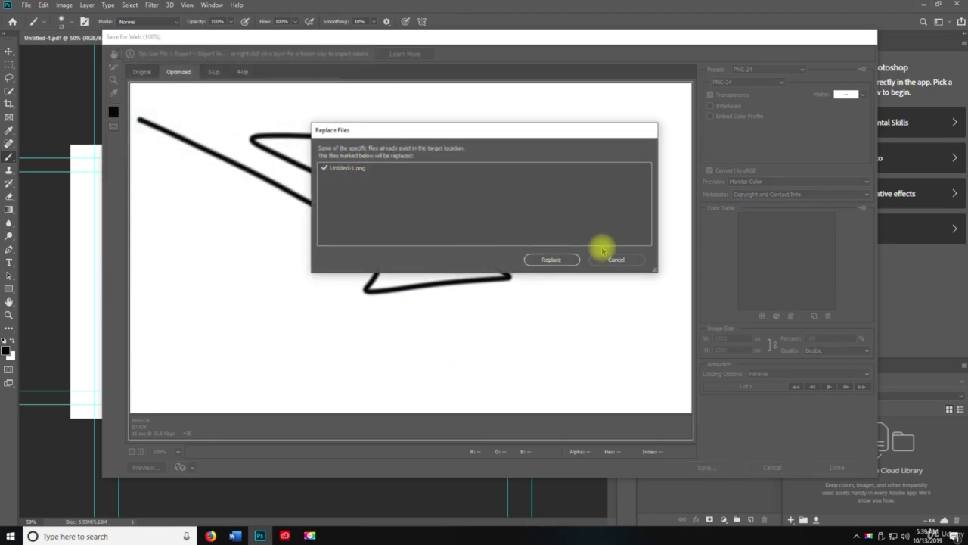
pyautogui.click(552, 259)
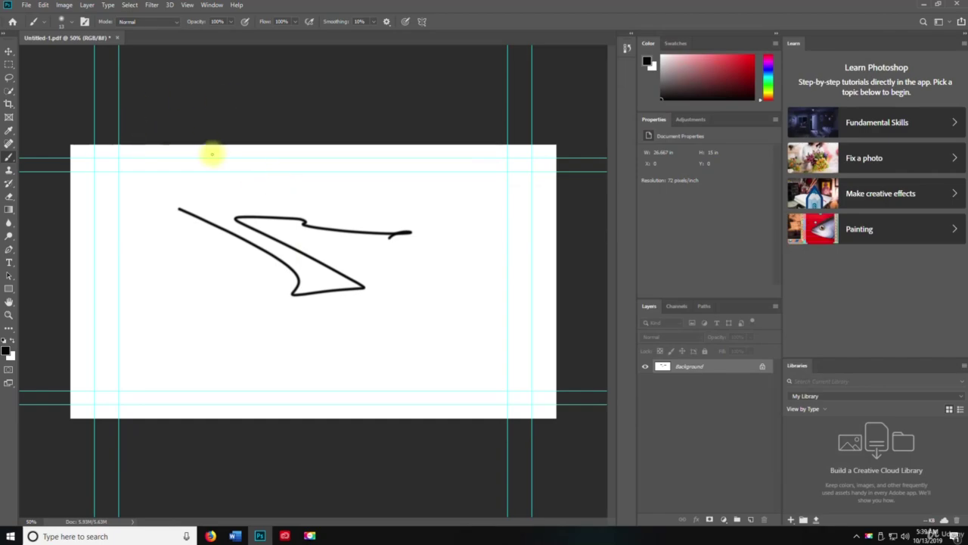
# Look over the saved Untitled-1 PSD, PDF and PNG files on the desktop and return to Photoshop.
pyautogui.click(924, 4)
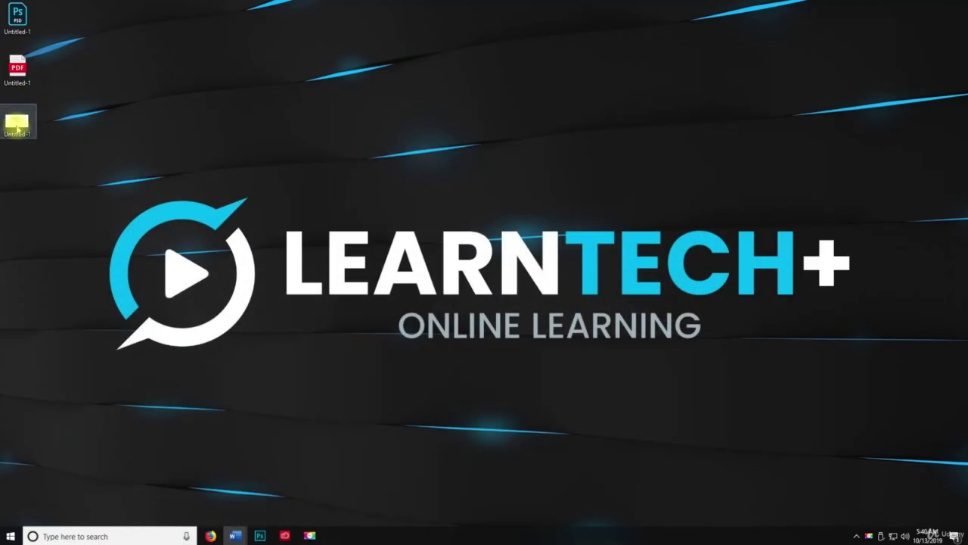
pyautogui.click(23, 18)
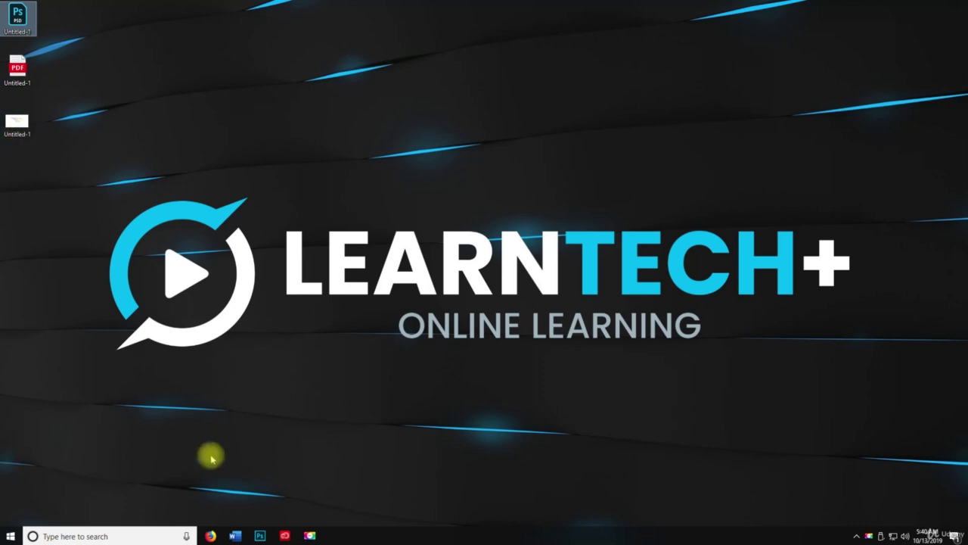
pyautogui.click(259, 534)
pyautogui.press('space')
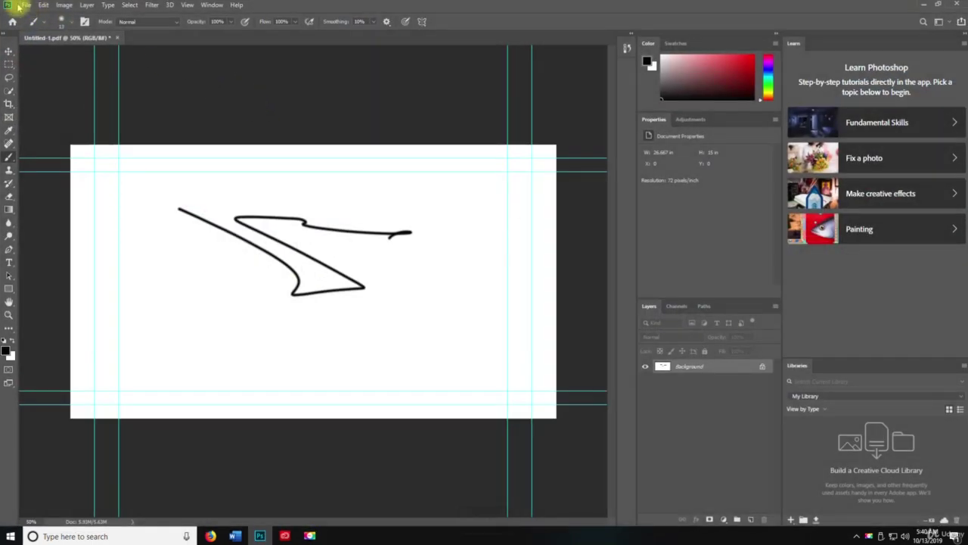
# Toggle the Generate Image Assets option for the drawing.
pyautogui.click(20, 7)
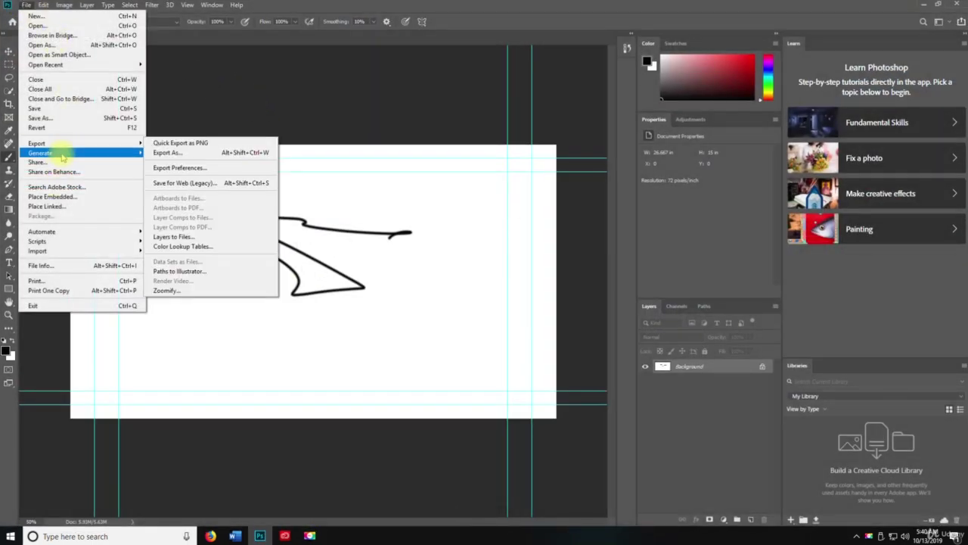
pyautogui.moveTo(65, 154)
pyautogui.click(187, 154)
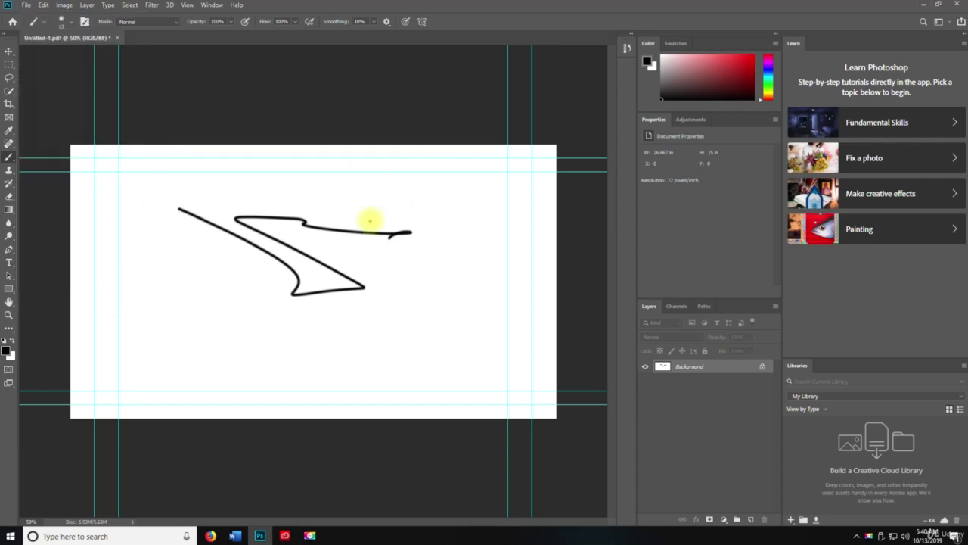
# Use Share on Behance to view the Behance site, and close the browser to return to Photoshop.
pyautogui.click(27, 5)
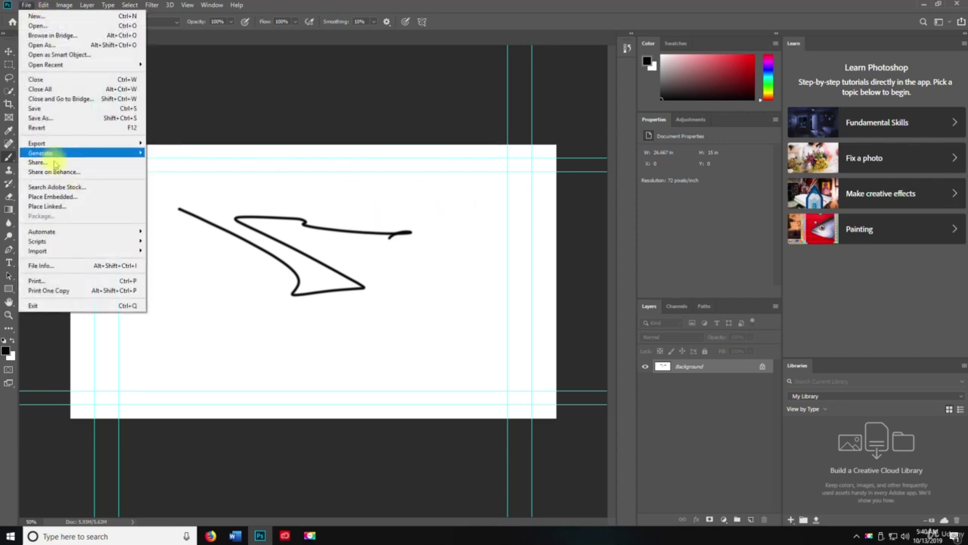
pyautogui.click(53, 171)
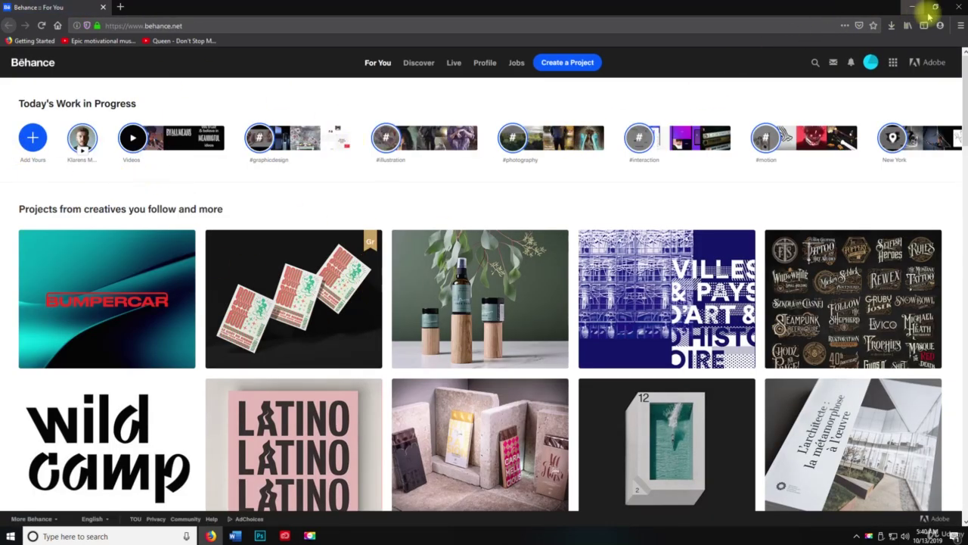
pyautogui.click(959, 7)
pyautogui.press('space')
# Place the Untitled-1 PNG from the Desktop as an embedded smart object at full canvas size.
pyautogui.click(28, 6)
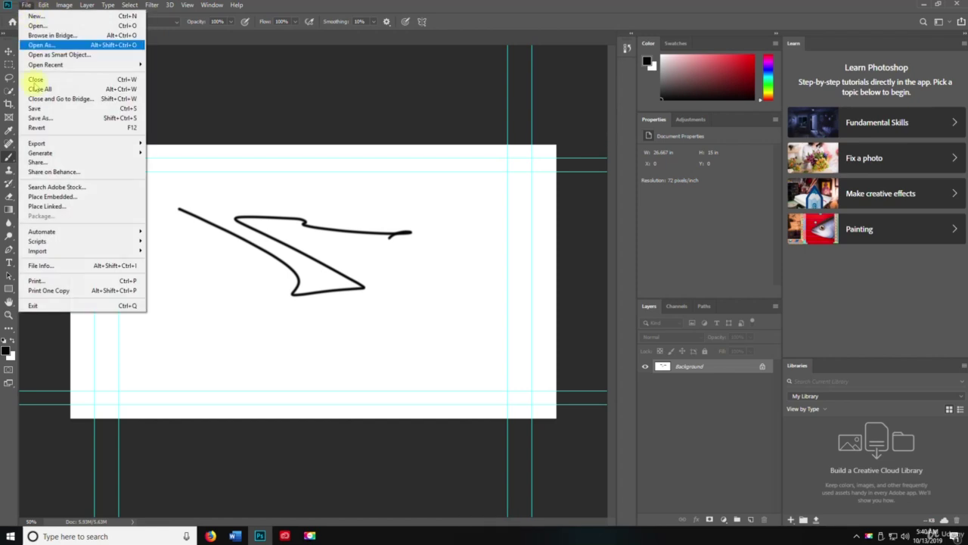
pyautogui.click(50, 196)
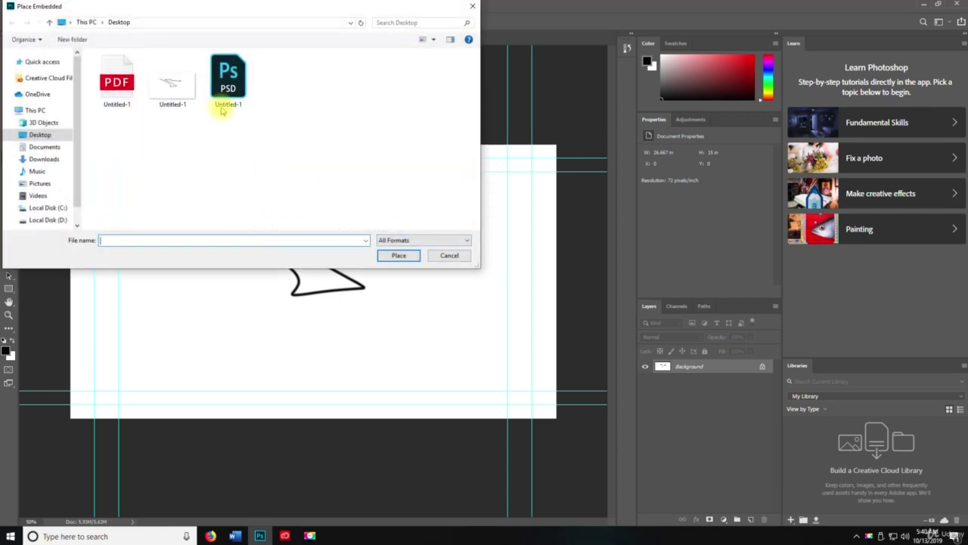
pyautogui.doubleClick(173, 83)
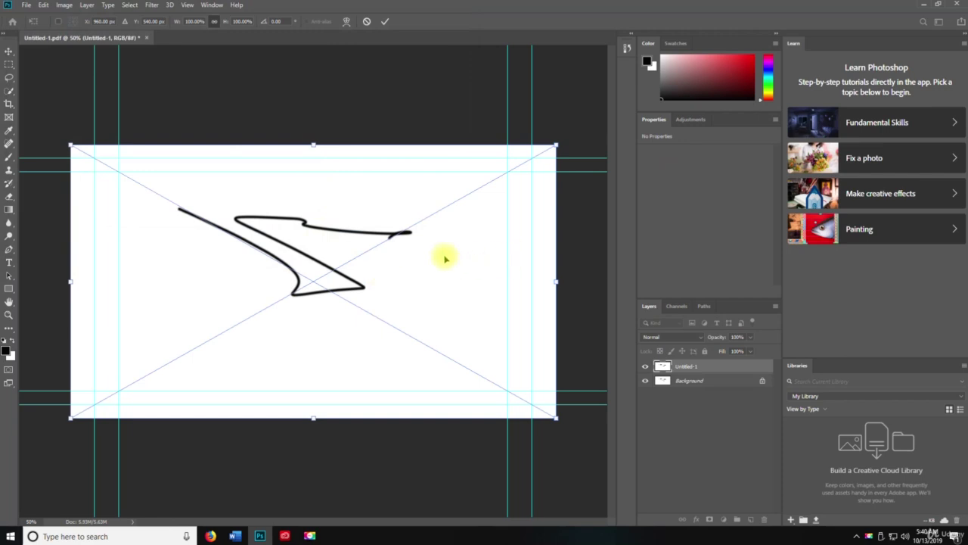
pyautogui.press('Return')
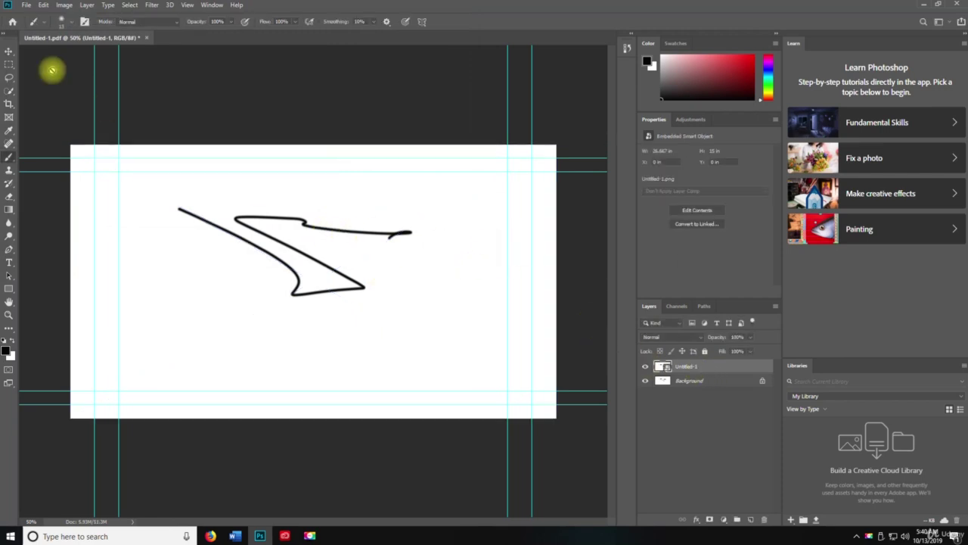
# Place the Untitled-1 PNG from the Desktop as a linked smart object at full canvas size.
pyautogui.click(25, 5)
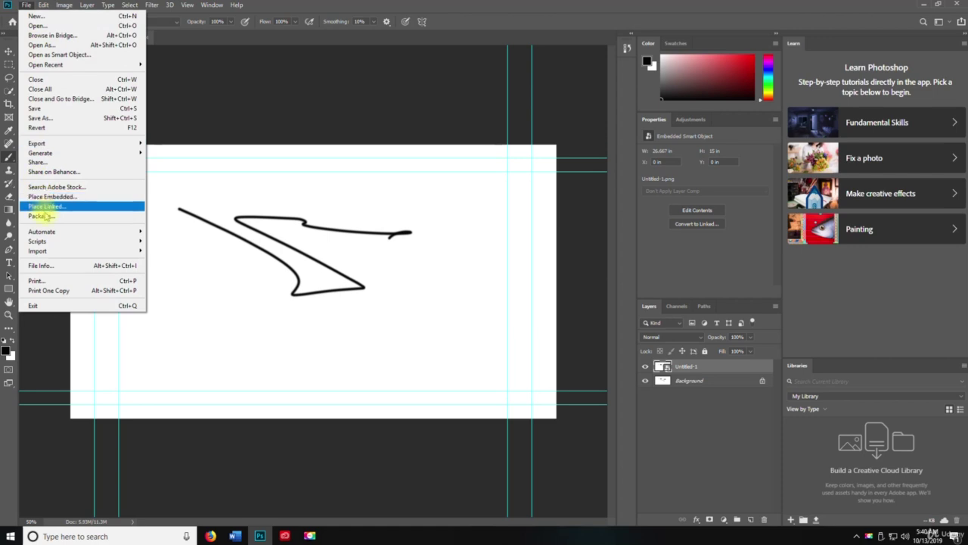
pyautogui.click(47, 206)
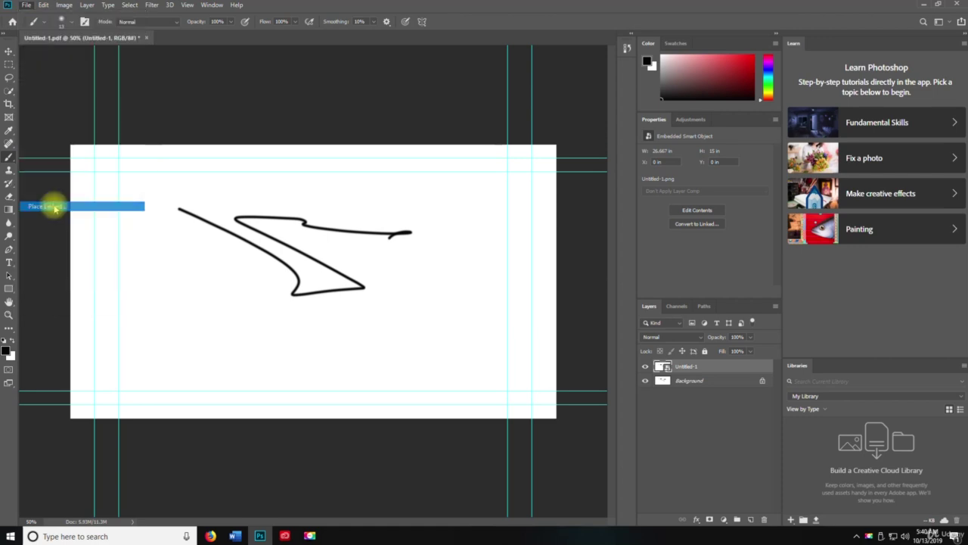
pyautogui.doubleClick(187, 89)
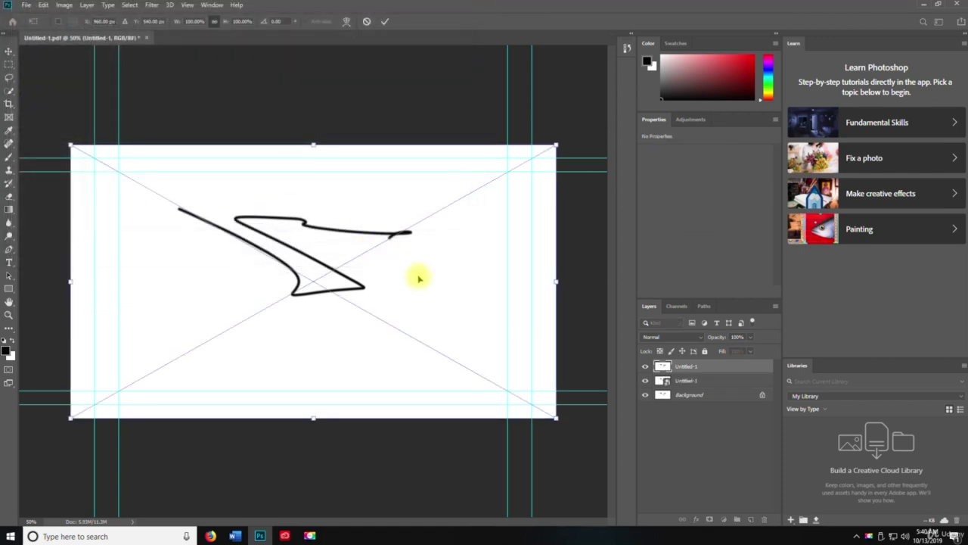
pyautogui.press('Return')
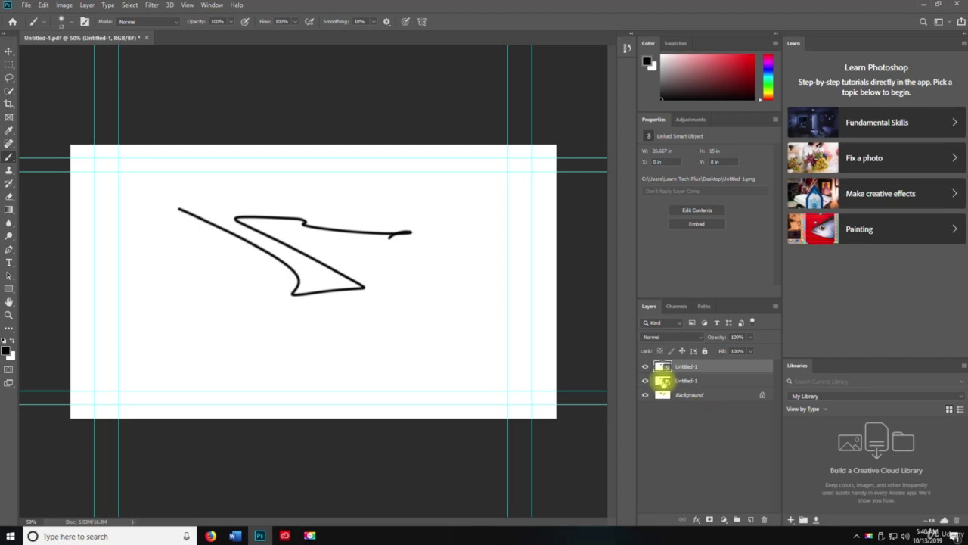
# Place another embedded copy of the Untitled-1 PNG directly above the existing embedded layer.
pyautogui.click(665, 382)
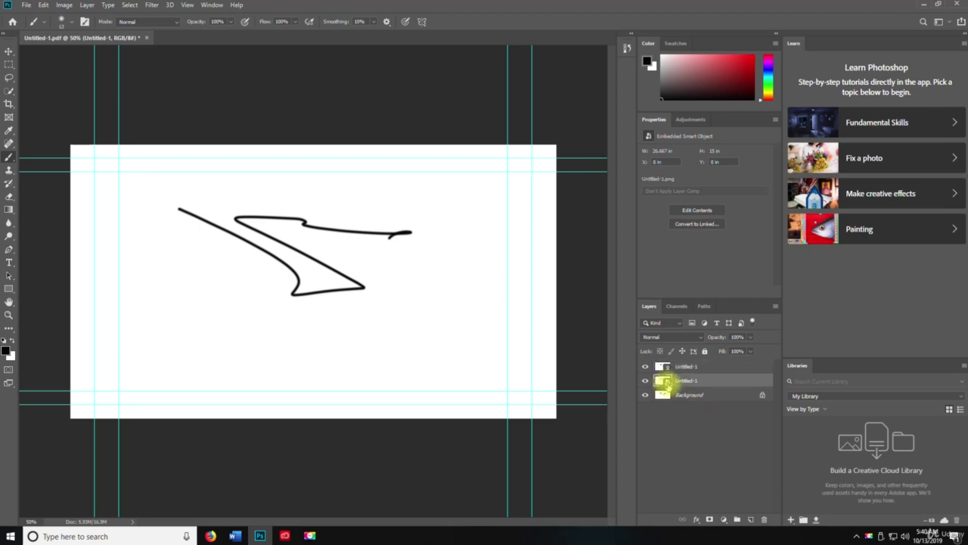
pyautogui.click(25, 4)
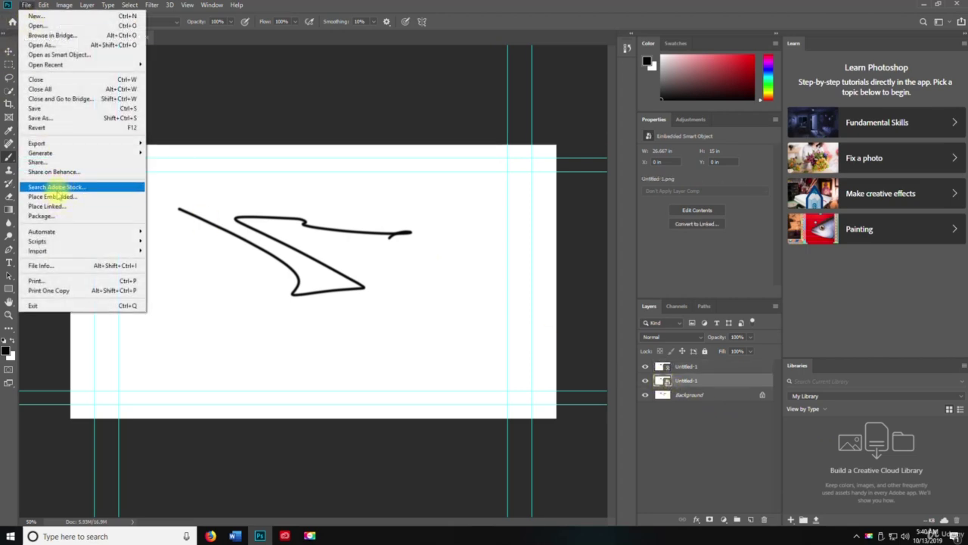
pyautogui.click(58, 199)
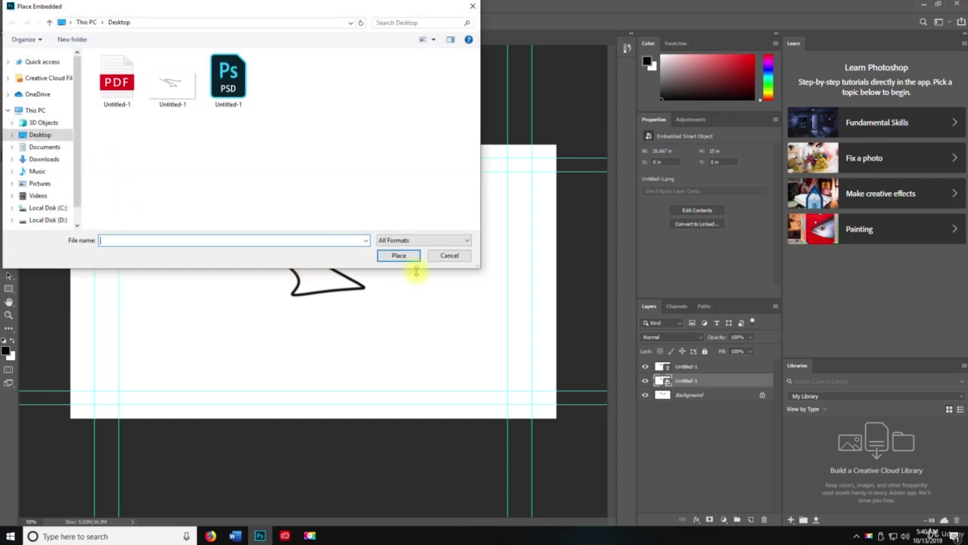
pyautogui.doubleClick(173, 80)
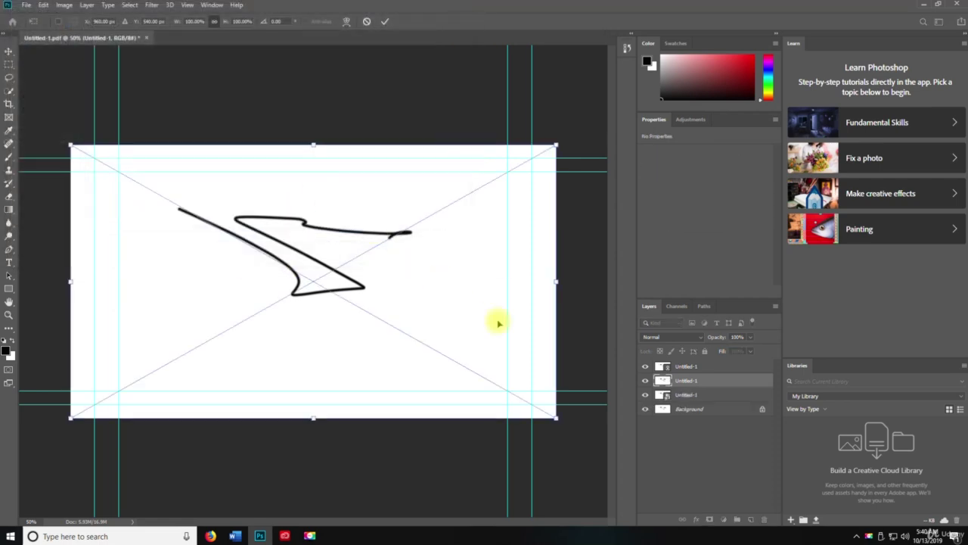
pyautogui.click(575, 364)
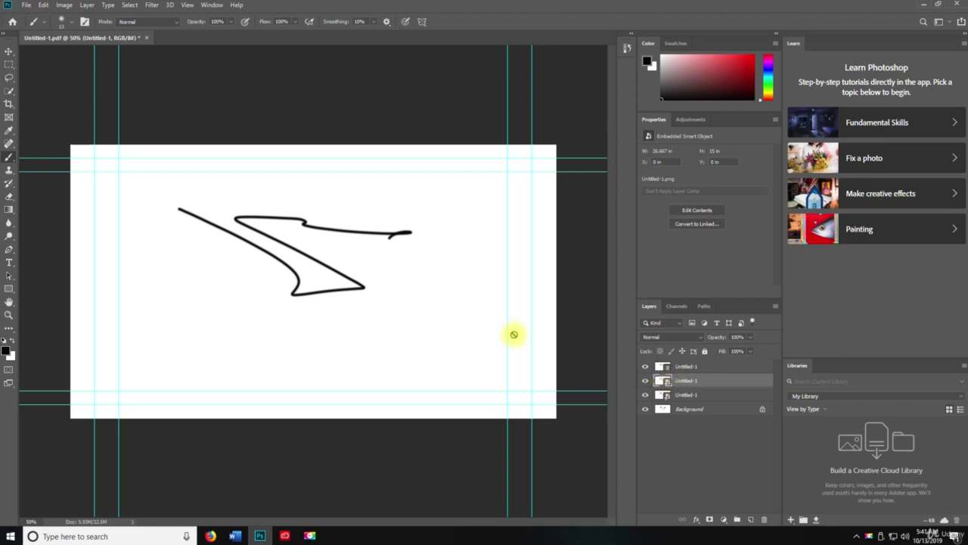
# Select the linked Untitled-1 layer, view the Package command's destination chooser, and cancel it.
pyautogui.click(678, 368)
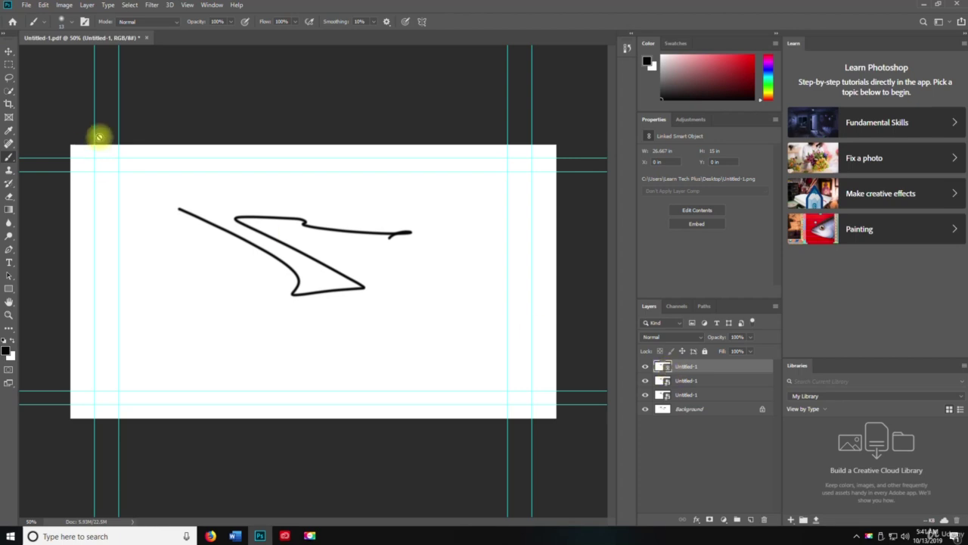
pyautogui.click(26, 5)
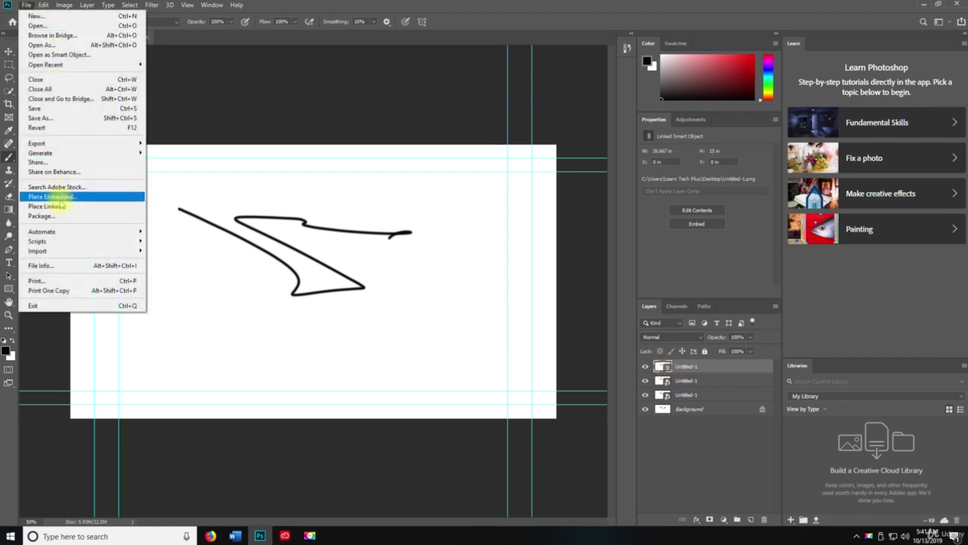
pyautogui.click(44, 216)
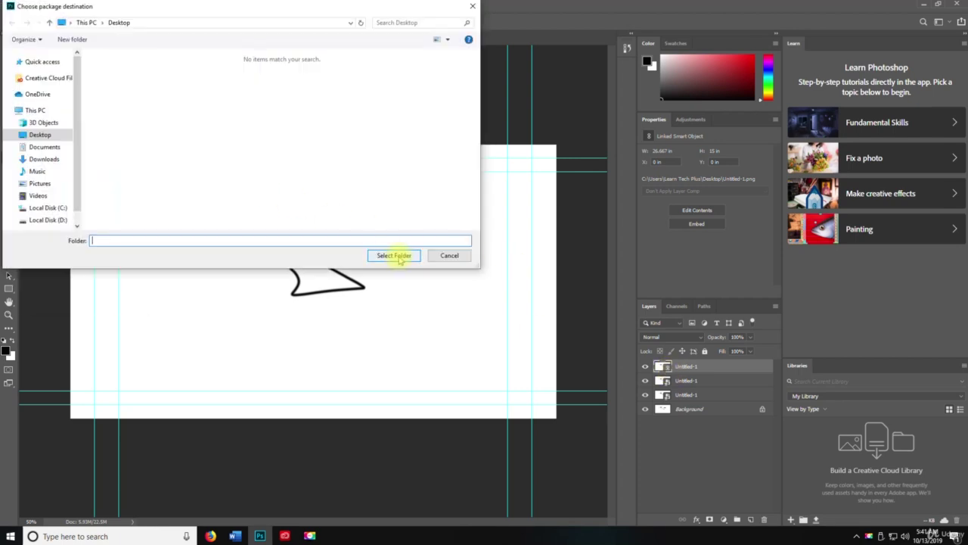
pyautogui.click(441, 258)
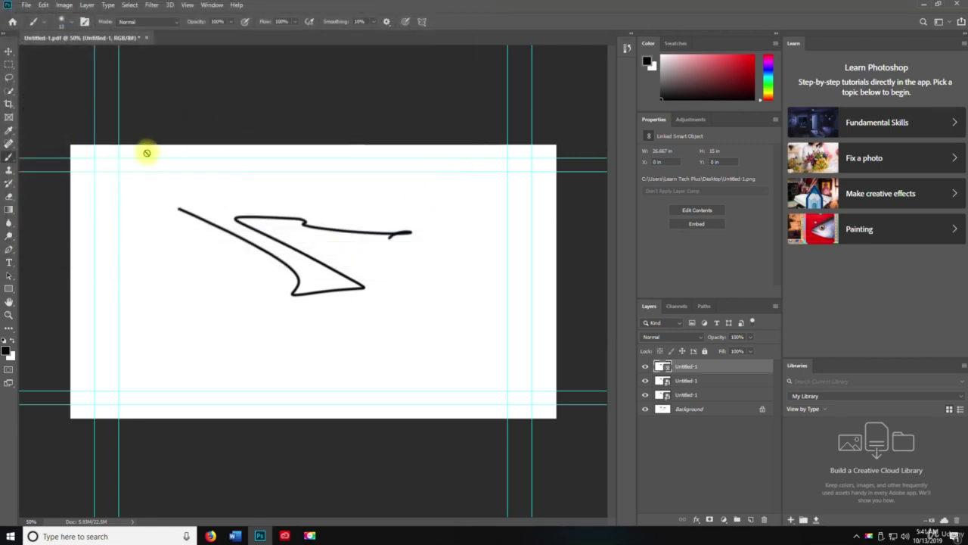
# Run the Delete All Empty Layers script on the document.
pyautogui.click(26, 5)
pyautogui.moveTo(53, 232)
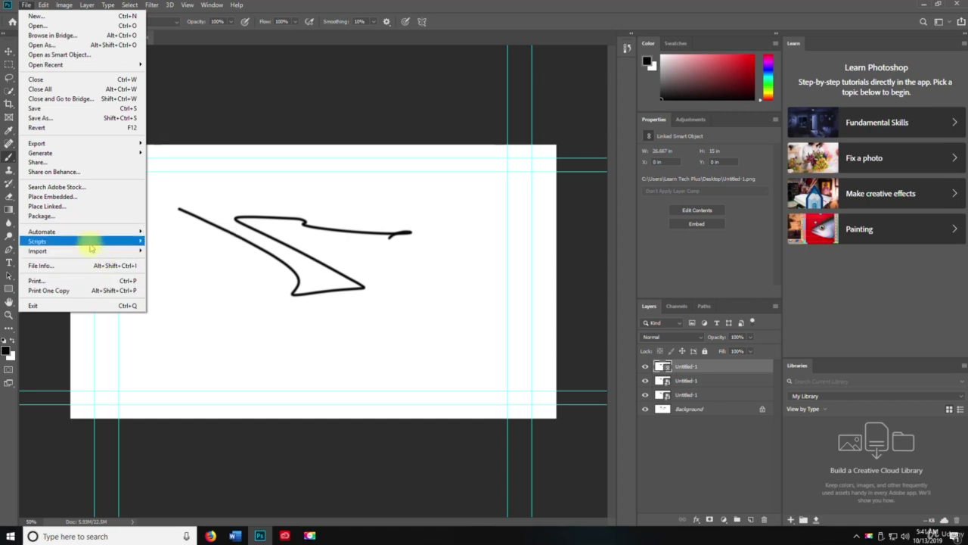
pyautogui.moveTo(90, 243)
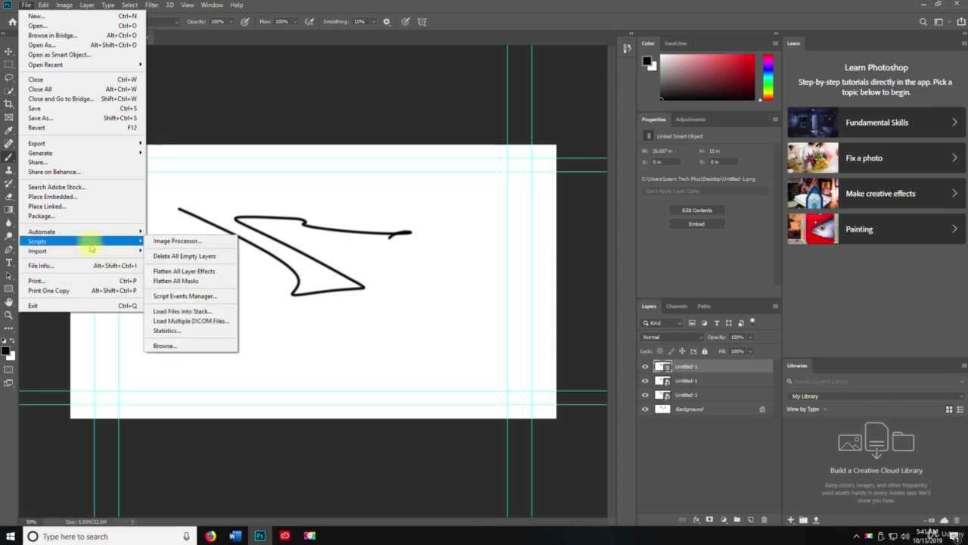
pyautogui.click(163, 257)
# Run the Flatten All Masks script and the Flatten All Layer Effects script on the document.
pyautogui.click(23, 5)
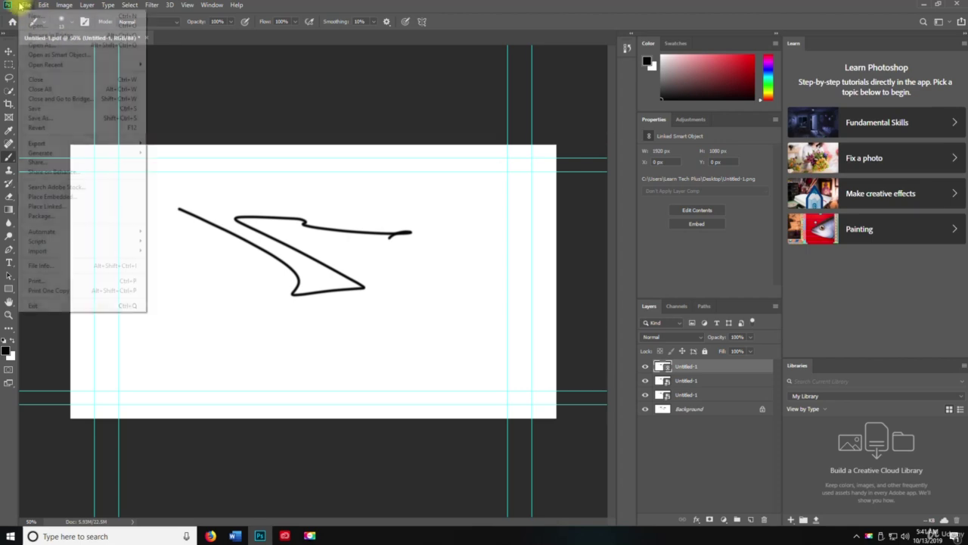
pyautogui.moveTo(81, 240)
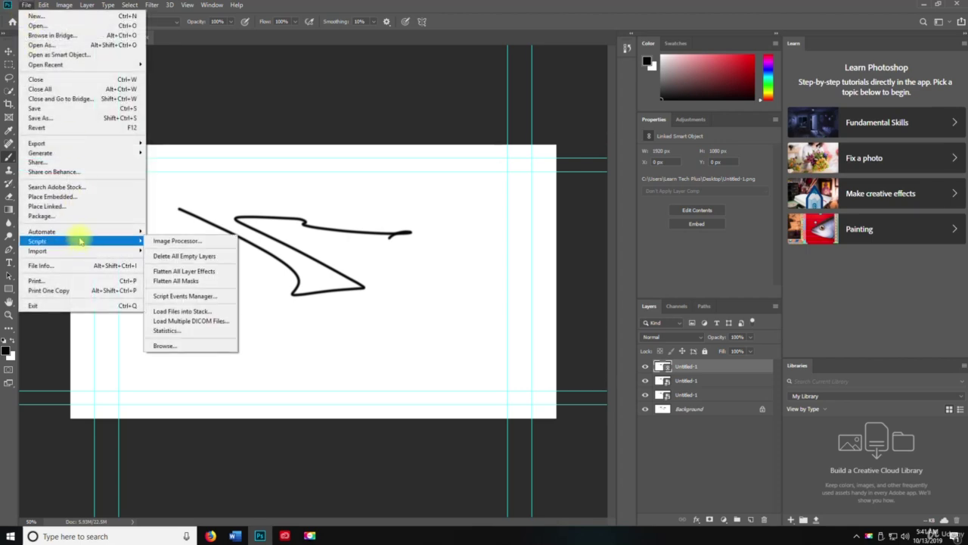
pyautogui.click(166, 281)
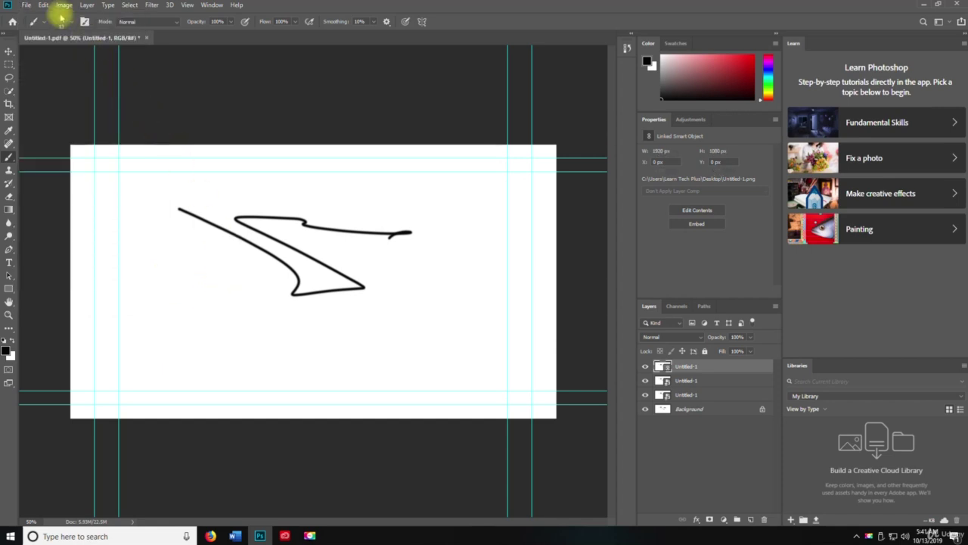
pyautogui.click(26, 4)
pyautogui.moveTo(85, 241)
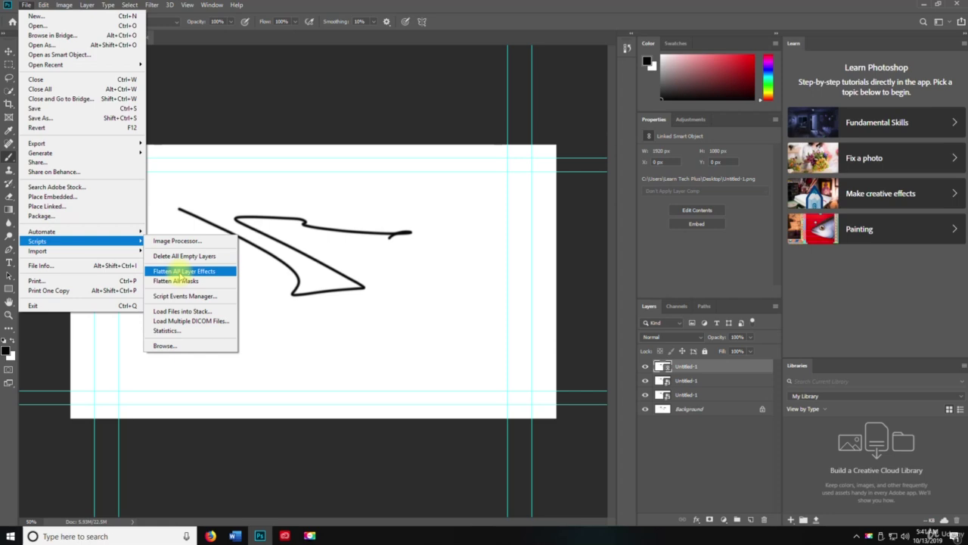
pyautogui.click(184, 271)
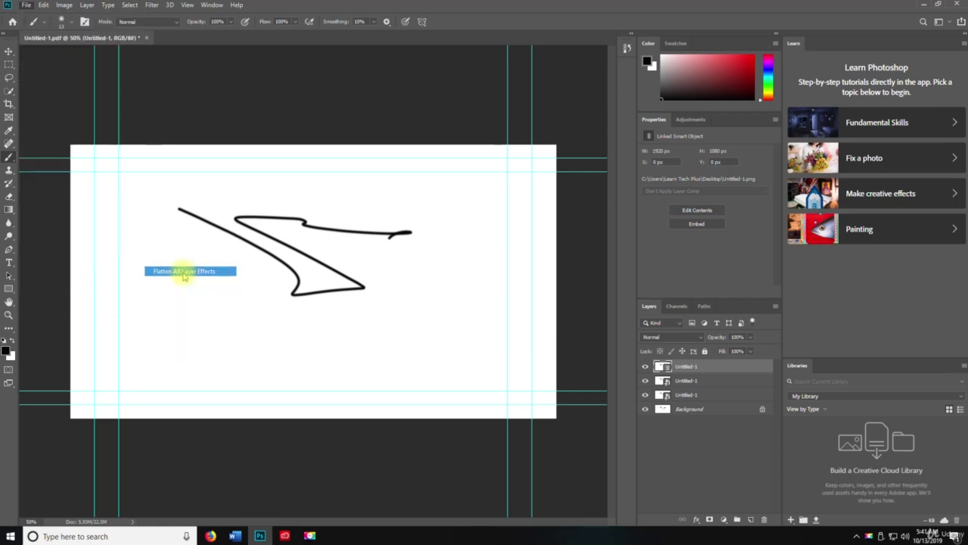
# Open the Script Events Manager to view its options and close it without changes.
pyautogui.click(27, 5)
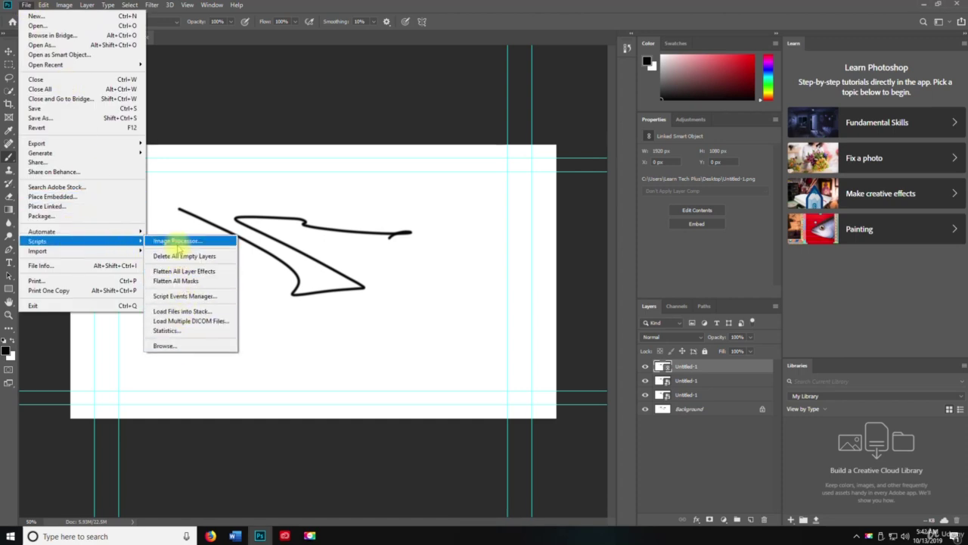
pyautogui.click(173, 296)
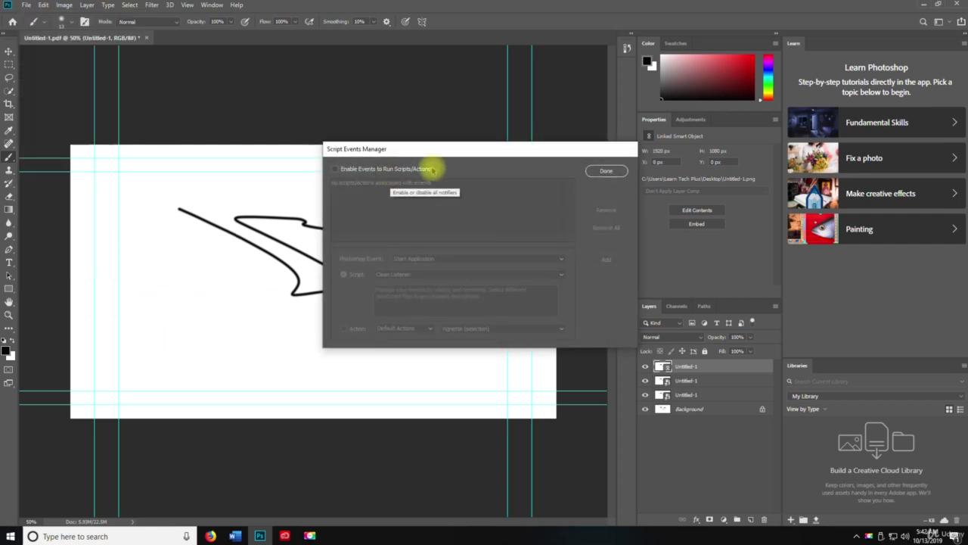
pyautogui.click(610, 171)
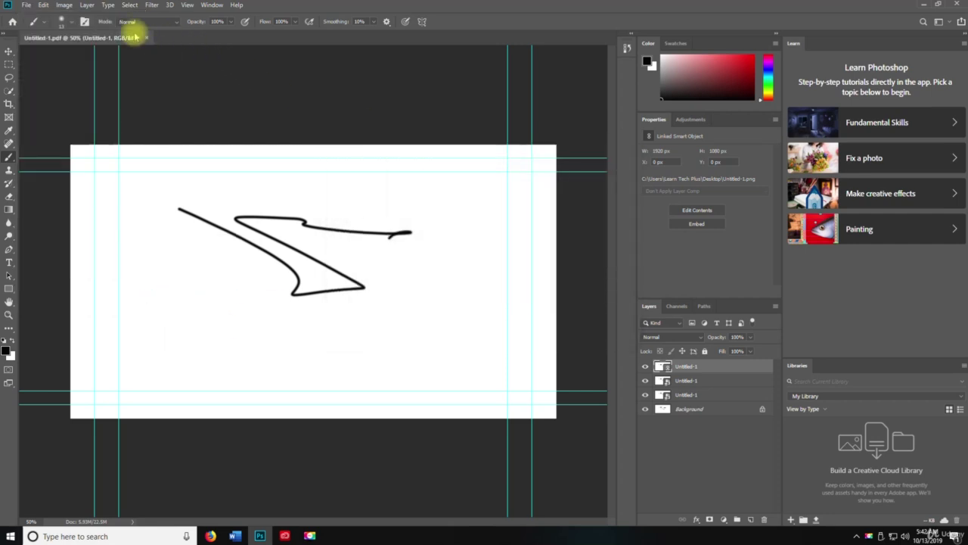
# View the Import options, open the file info for Untitled-1.pdf and look through its Basic metadata.
pyautogui.click(22, 5)
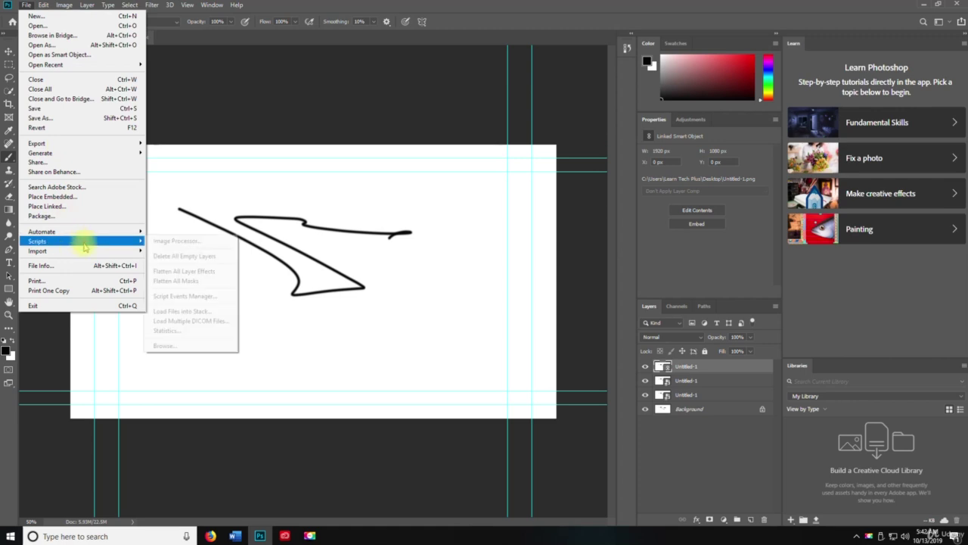
pyautogui.moveTo(85, 250)
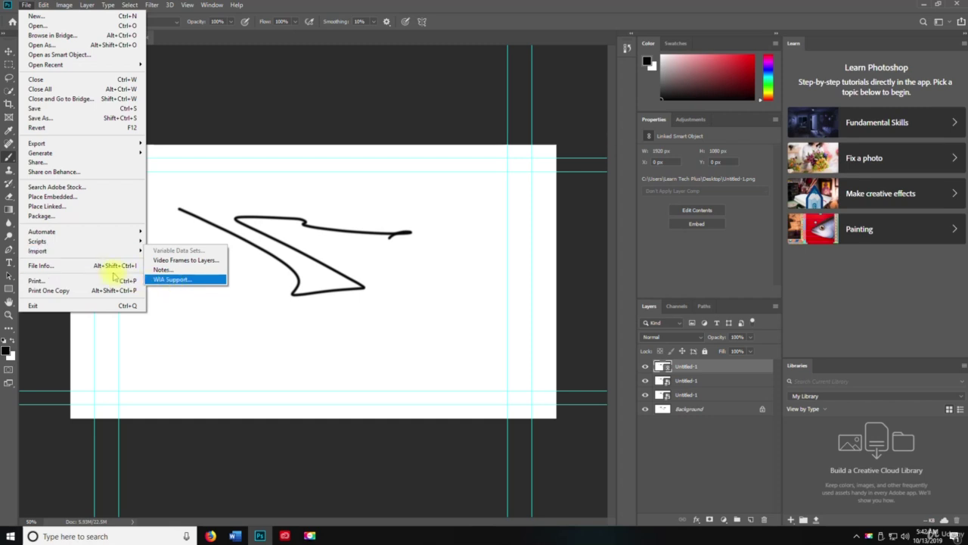
pyautogui.click(81, 265)
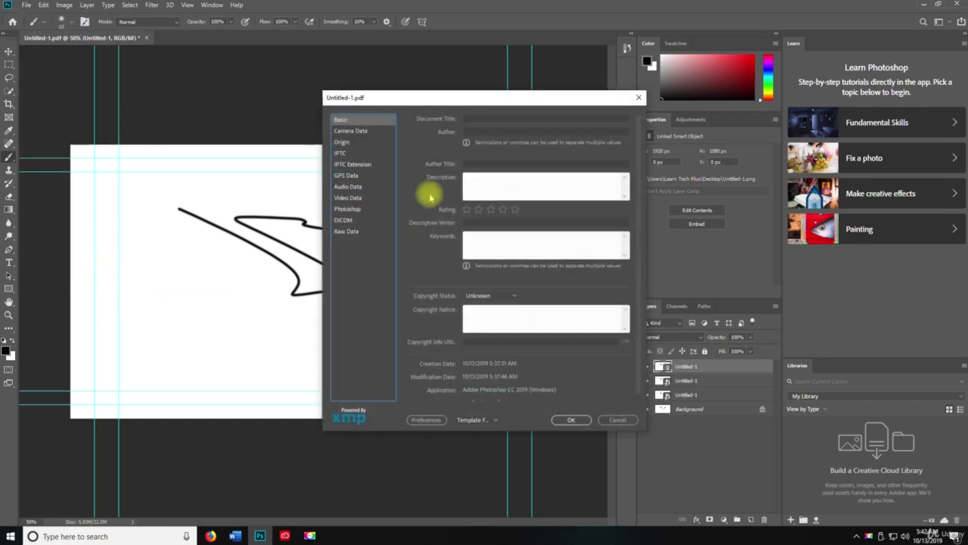
pyautogui.moveTo(435, 102); pyautogui.dragTo(256, 71)
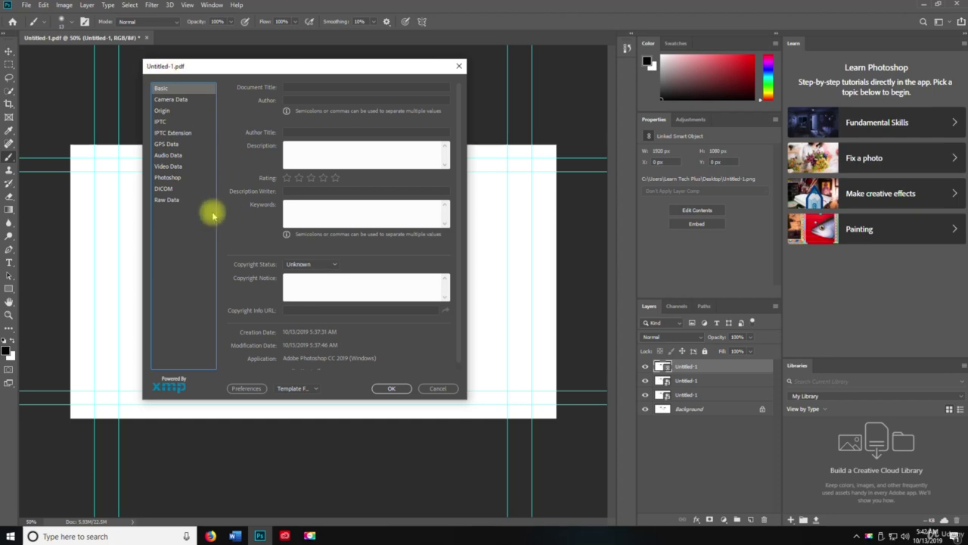
pyautogui.scroll(-1, 333, 261)
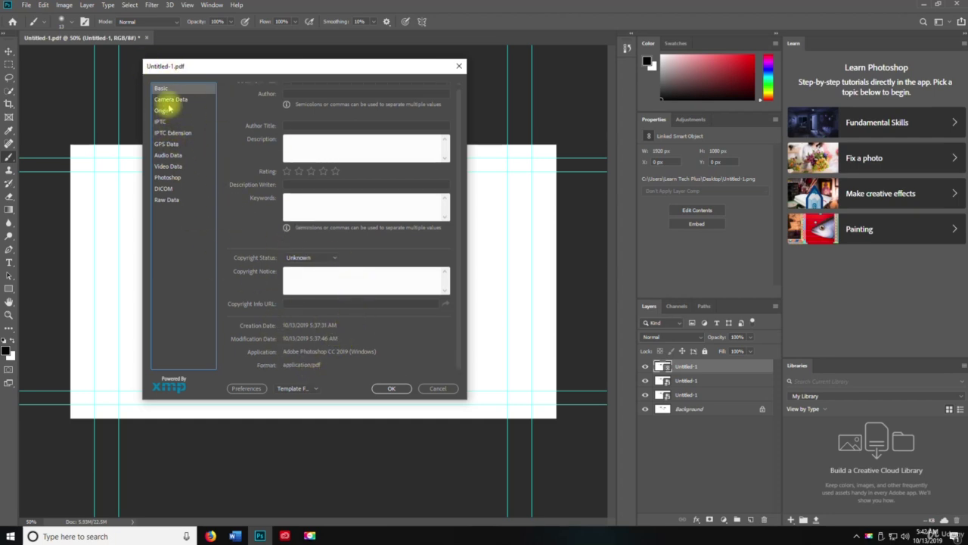
# Examine the Camera Data, IPTC Extension, Video Data, DICOM and Raw Data metadata, and close the file info without changes.
pyautogui.click(168, 99)
pyautogui.click(180, 134)
pyautogui.click(168, 167)
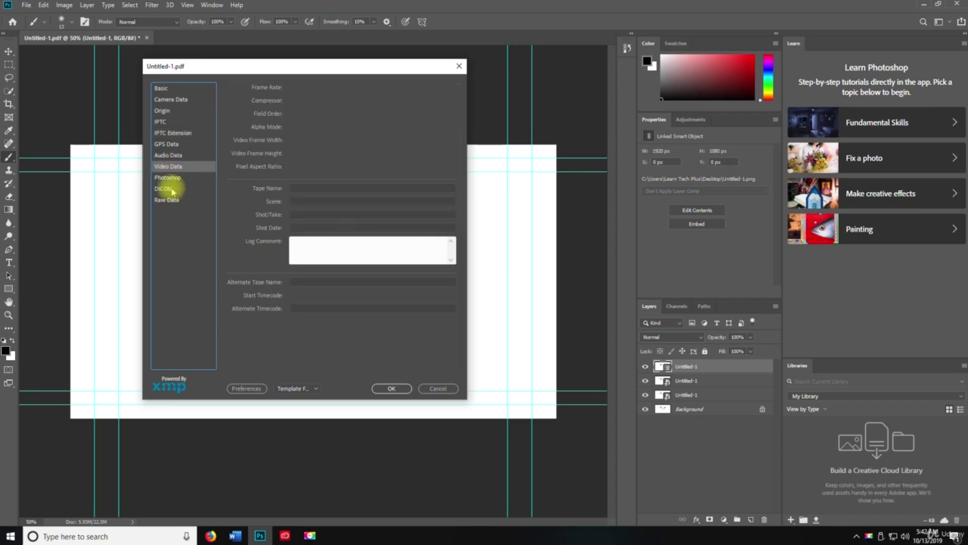
pyautogui.click(171, 190)
pyautogui.click(168, 201)
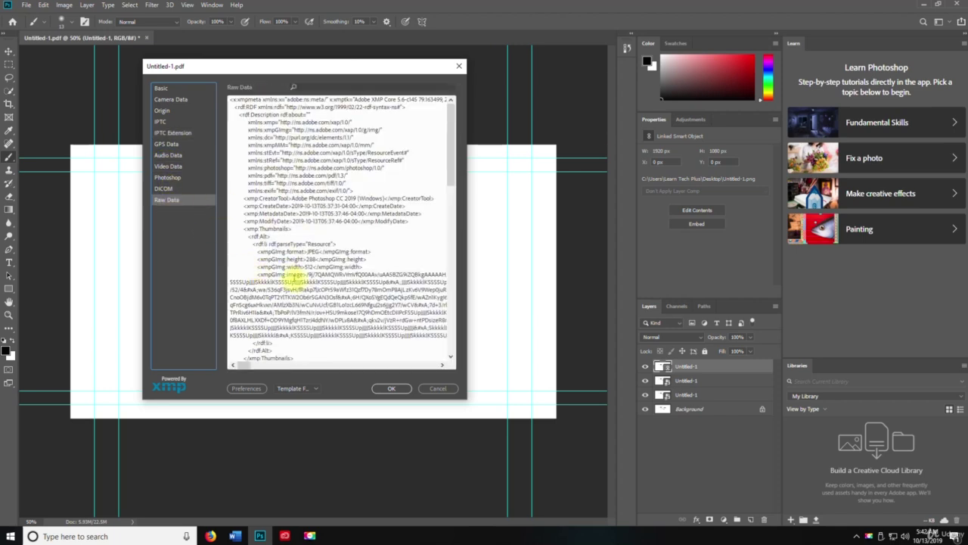
pyautogui.scroll(-4, 311, 281)
pyautogui.scroll(4, 314, 281)
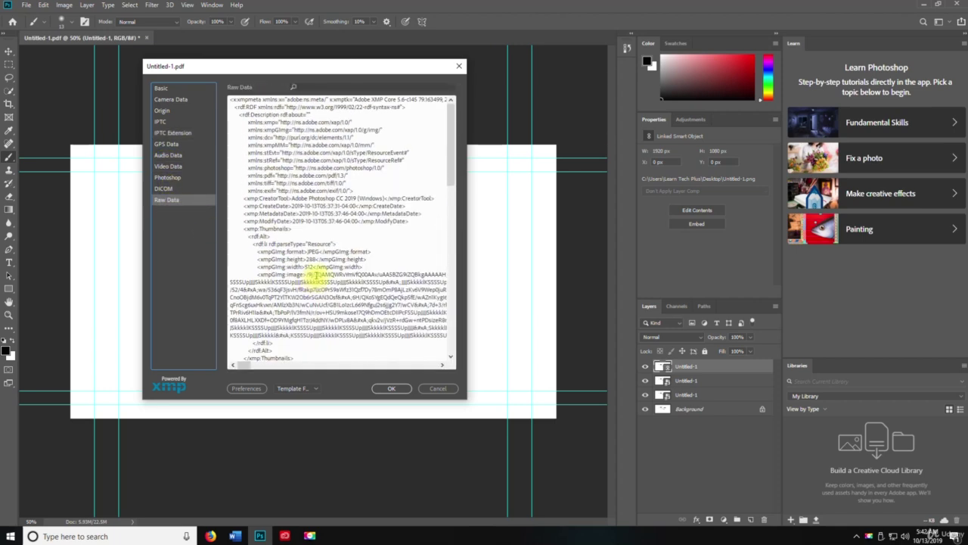
pyautogui.click(439, 389)
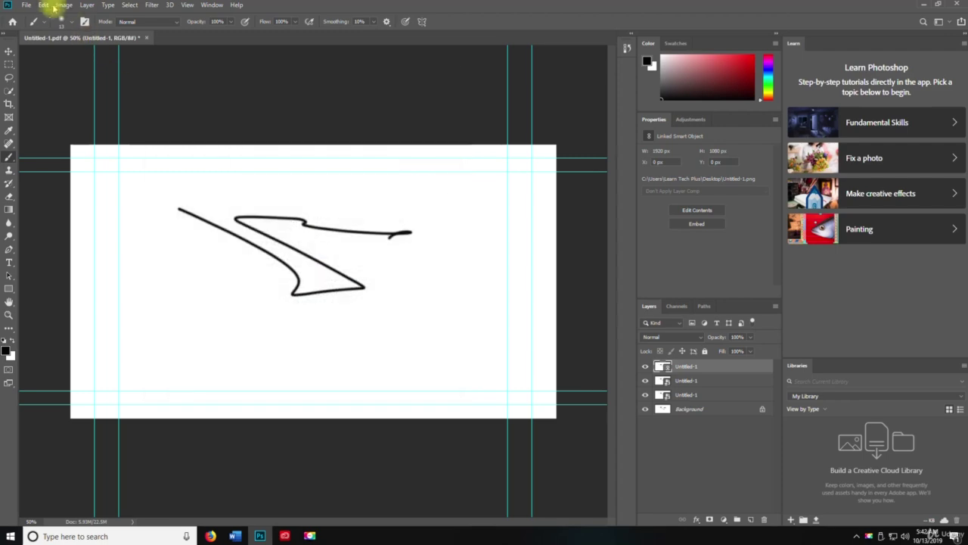
# View the document's print settings and try the Print One Copy command, cancelling both without printing.
pyautogui.click(26, 5)
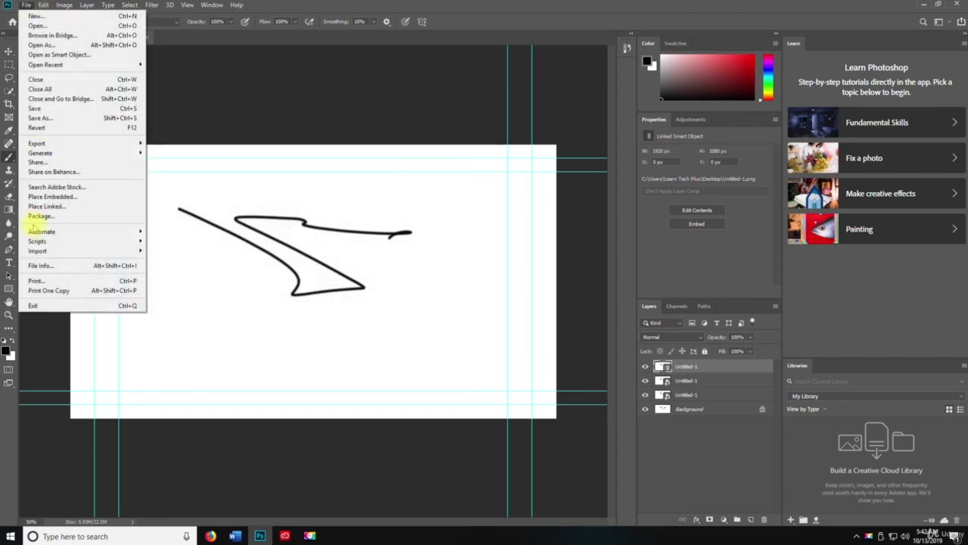
pyautogui.click(52, 280)
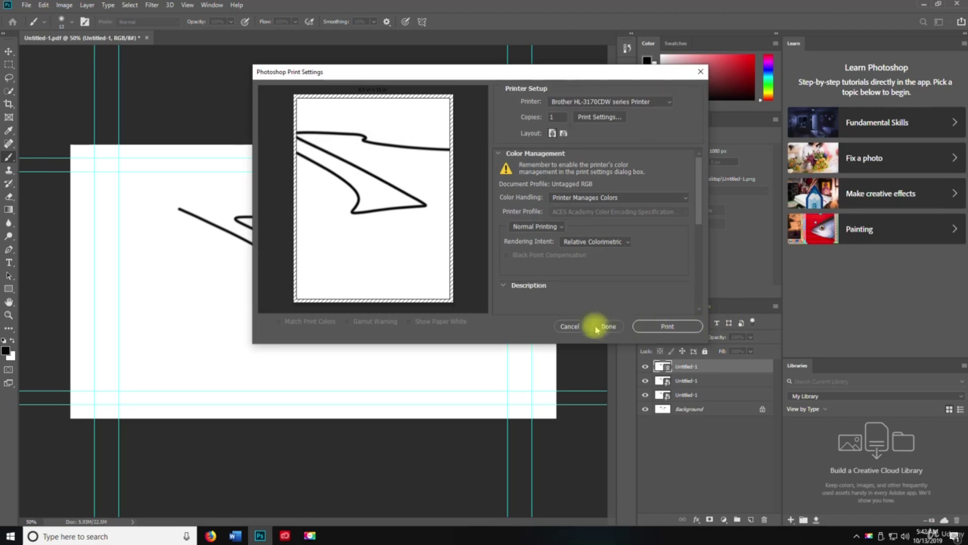
pyautogui.click(572, 327)
pyautogui.click(26, 6)
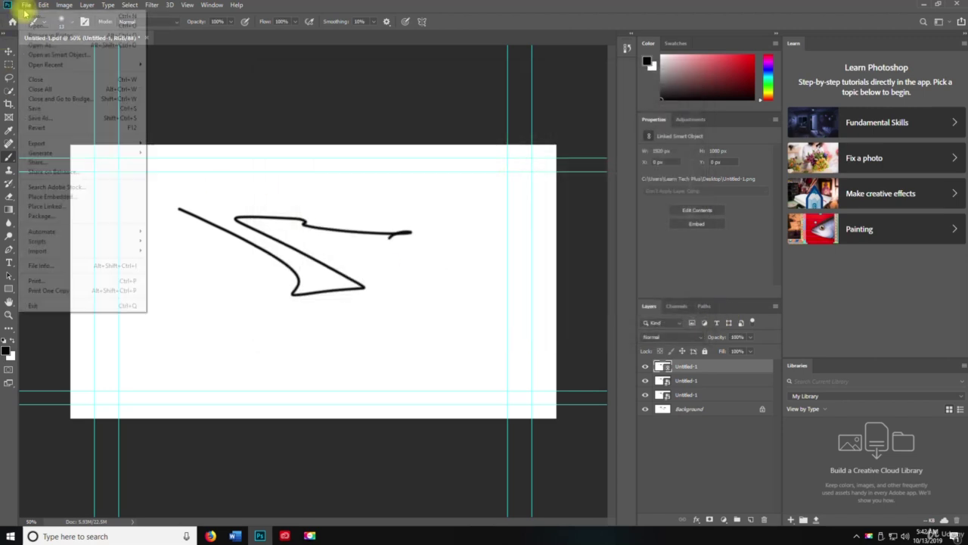
pyautogui.click(67, 290)
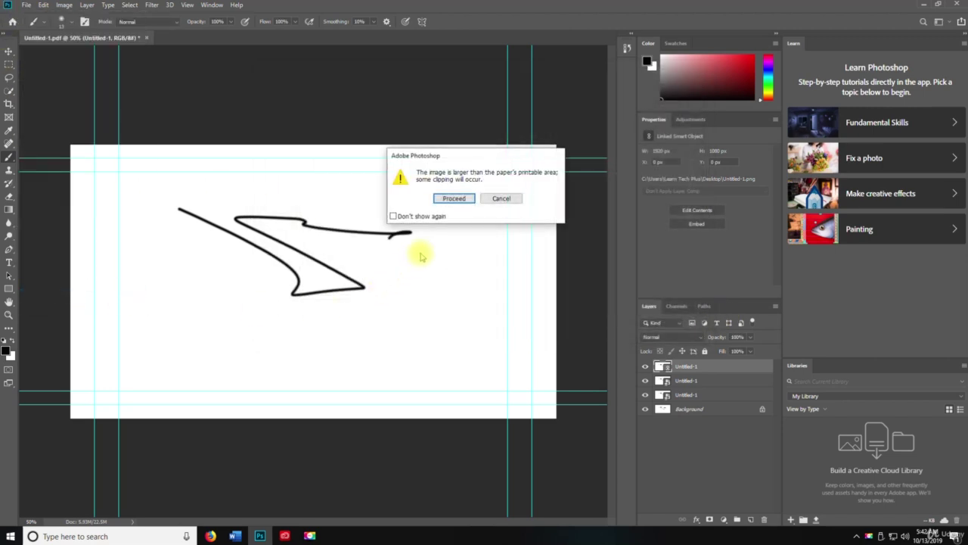
pyautogui.click(501, 199)
# Exit Photoshop without saving the changes to Untitled-1.pdf.
pyautogui.click(27, 6)
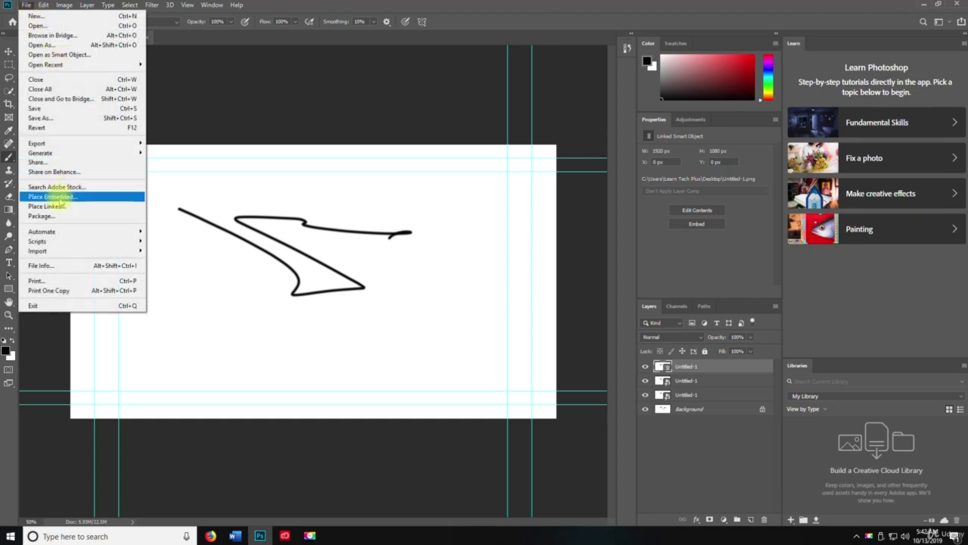
pyautogui.click(33, 305)
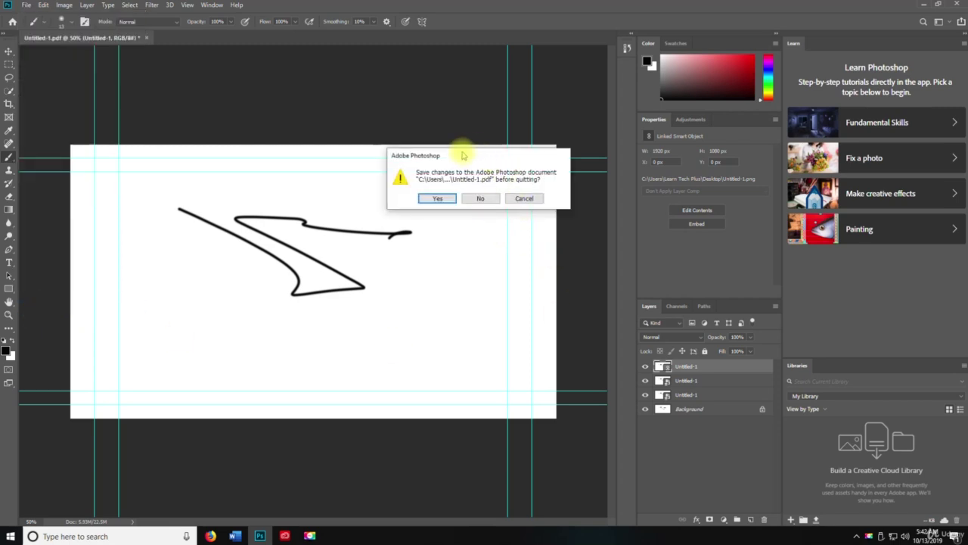
pyautogui.moveTo(464, 155); pyautogui.dragTo(264, 140)
pyautogui.click(280, 183)
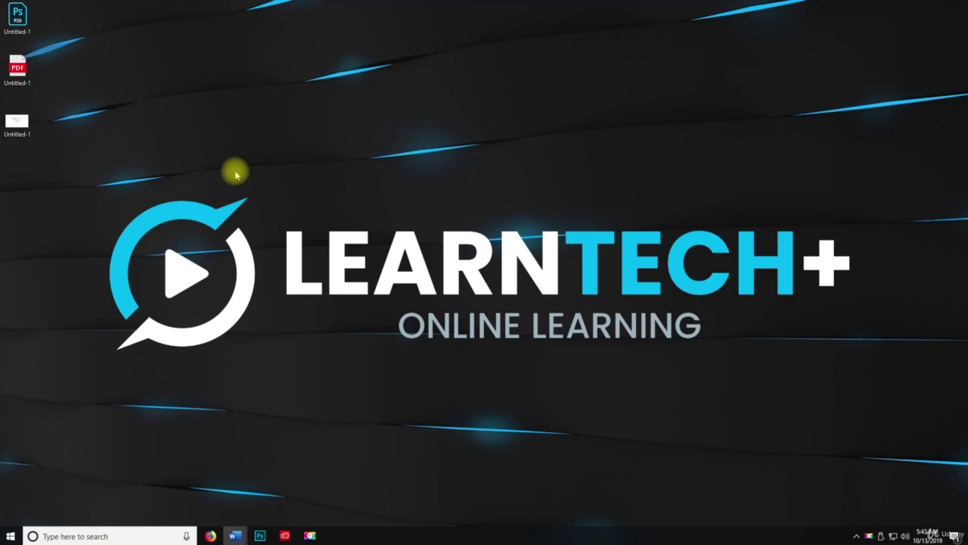
# Delete the three Untitled-1 files (PSD, PDF and PNG) from the desktop.
pyautogui.moveTo(43, 12); pyautogui.dragTo(22, 137)
pyautogui.press('Delete')
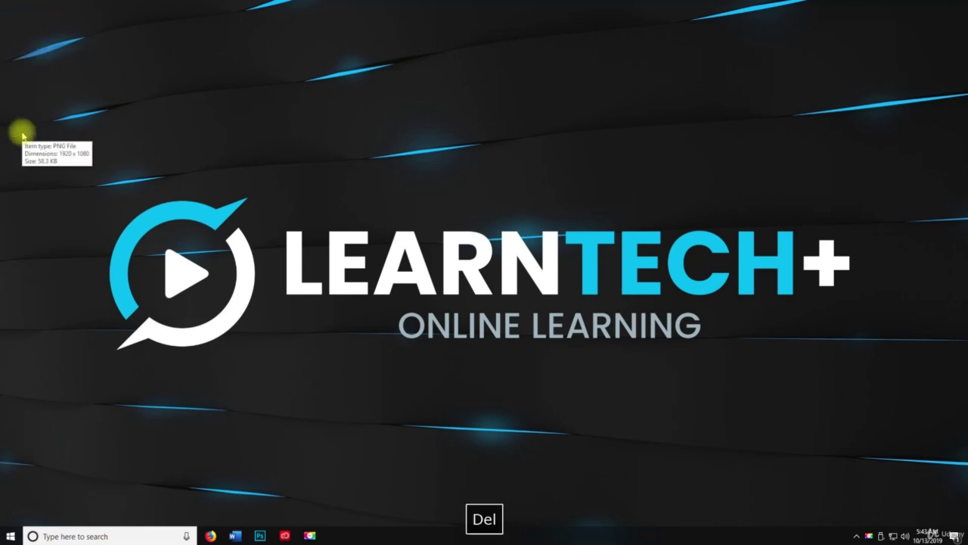